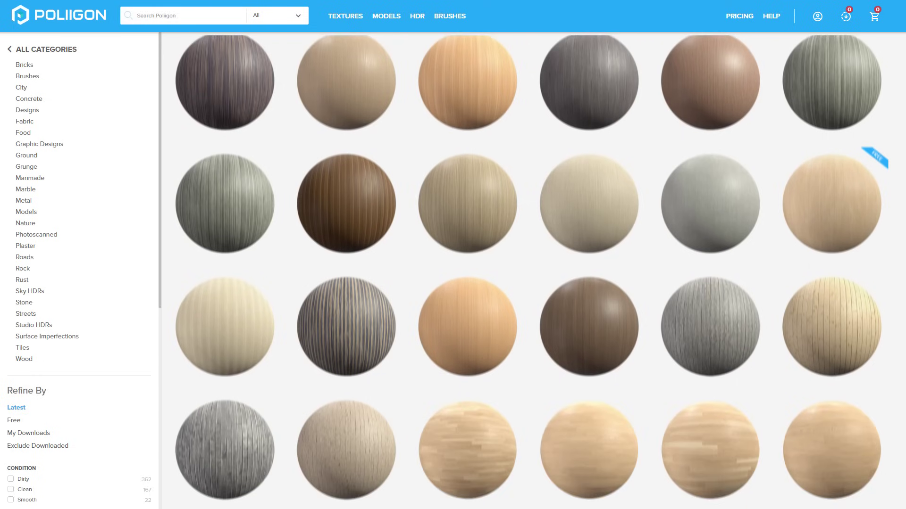
scroll(532, 273, down, 8)
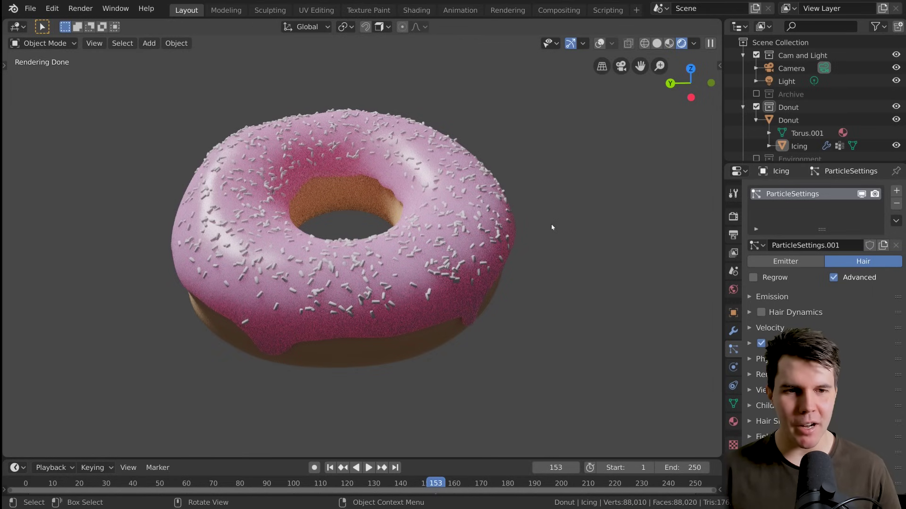
scroll(552, 227, up, 1)
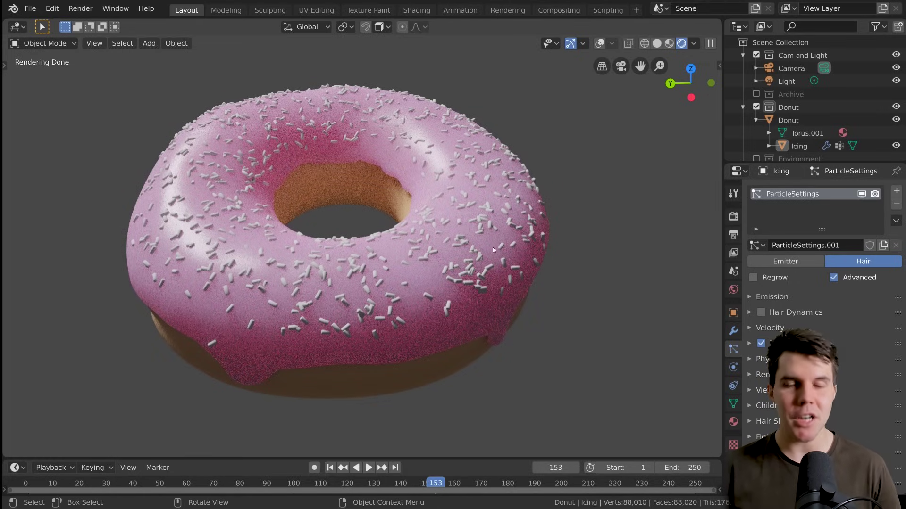
- Enlarge the outliner, select the Sphere sprinkle object, and switch the viewport to Solid shading with overlays turned on
drag(814, 163, 814, 250)
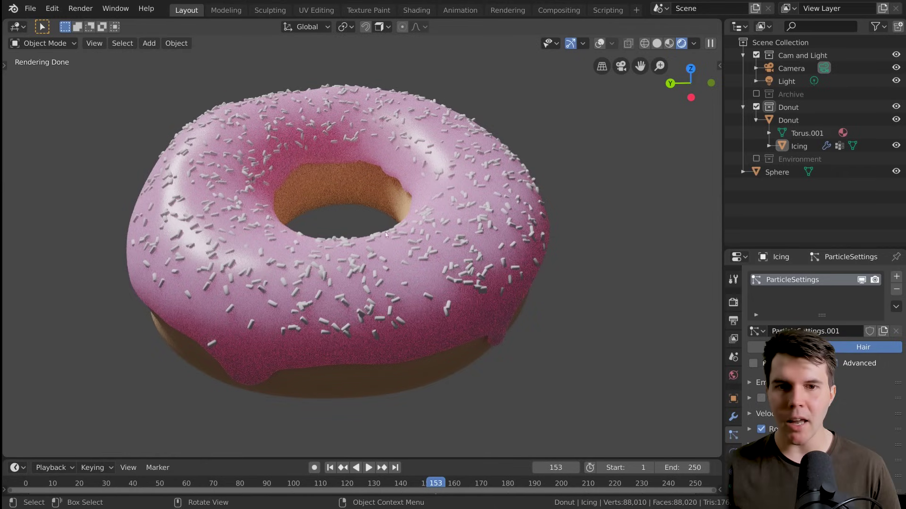
click(774, 173)
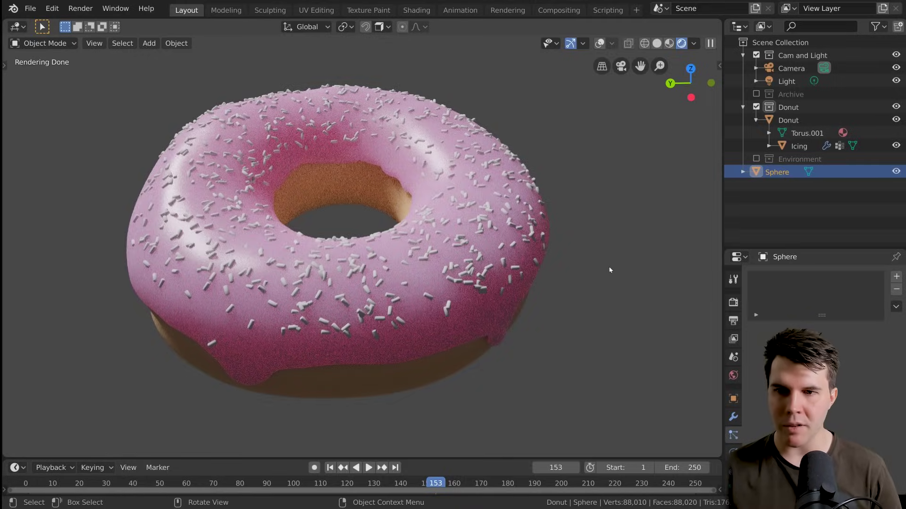
middle_drag(609, 271, 445, 233)
scroll(446, 233, down, 8)
key(z)
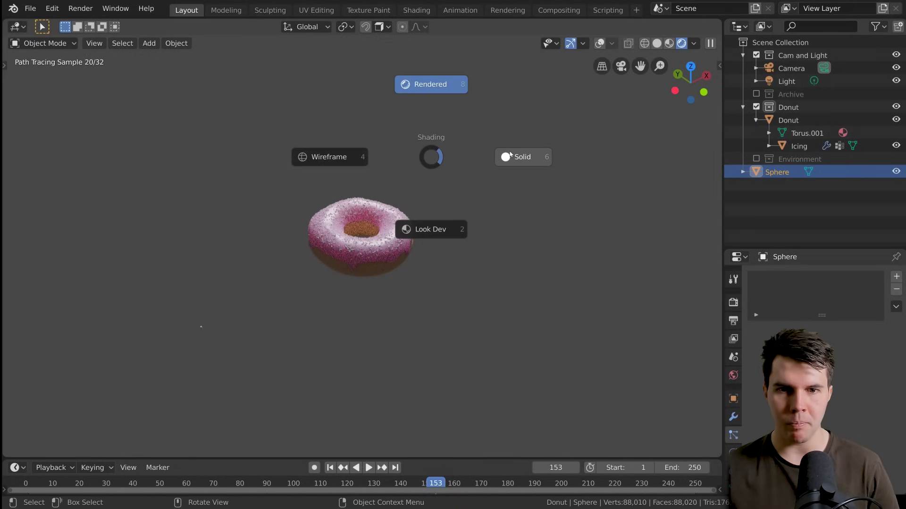
click(510, 156)
middle_drag(469, 182, 592, 85)
click(614, 43)
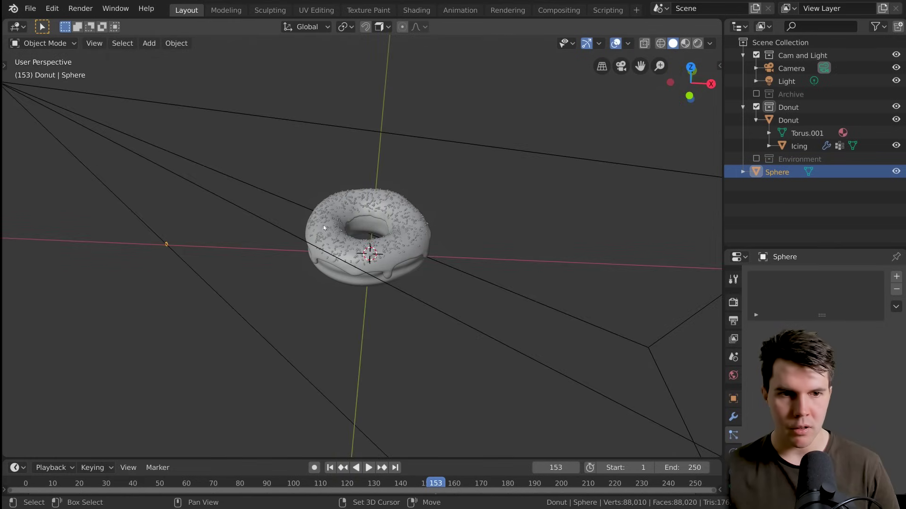
- Frame the selected sprinkle and add a new material to it in the material properties
scroll(305, 202, up, 3)
shift+middle_drag(203, 240, 294, 153)
shift+middle_drag(236, 176, 326, 171)
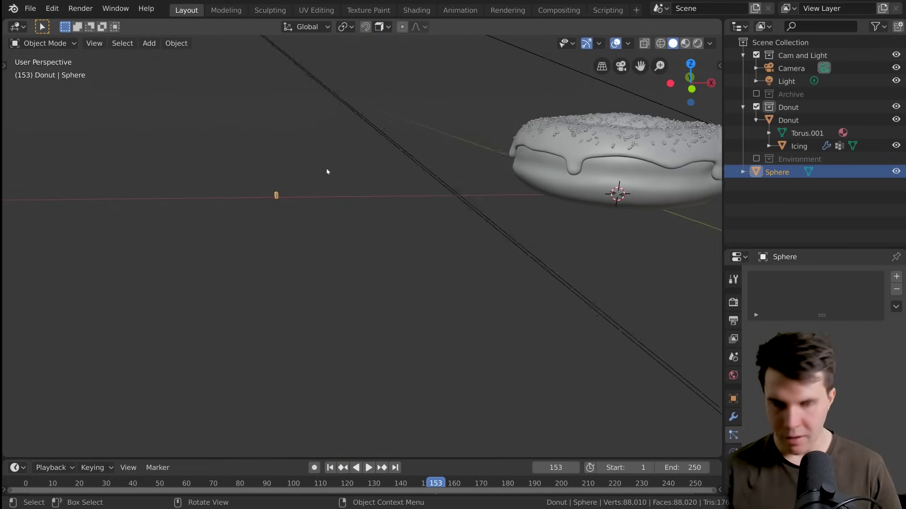
key(KP_Decimal)
scroll(326, 172, down, 4)
scroll(733, 439, down, 3)
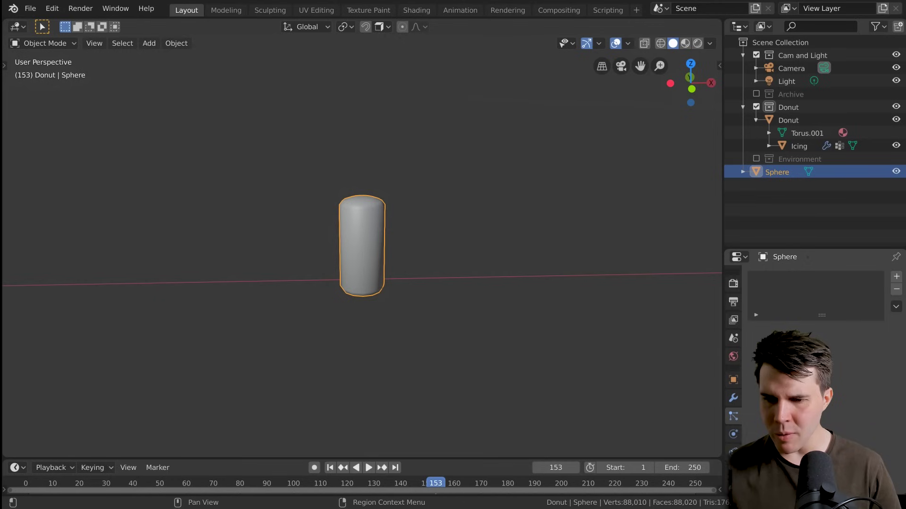
click(733, 457)
drag(805, 256, 808, 106)
click(805, 176)
- Switch to Rendered shading and set the sprinkle material's base color to blue with hue 0.609, saturation 0.697 and value 0.906
scroll(619, 236, down, 13)
middle_drag(581, 215, 401, 269)
scroll(621, 225, up, 1)
shift+middle_drag(539, 208, 437, 246)
key(z)
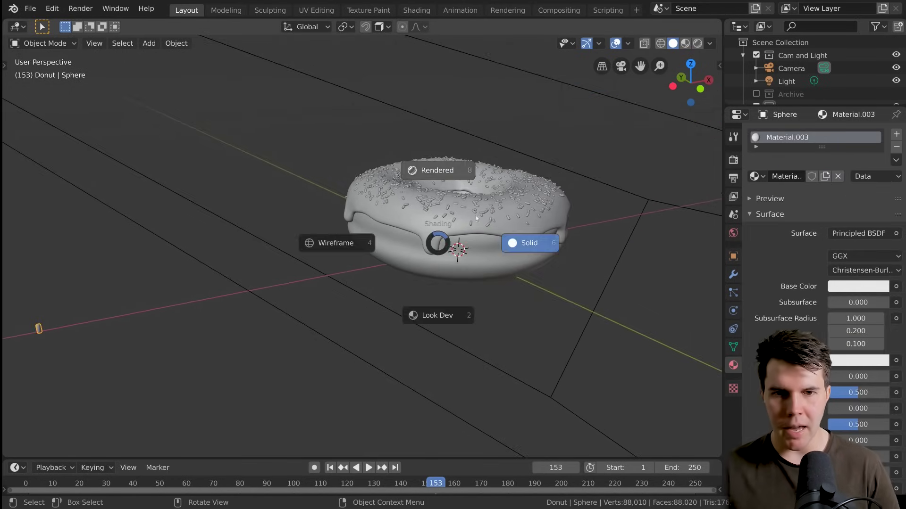
click(519, 242)
click(858, 287)
click(843, 122)
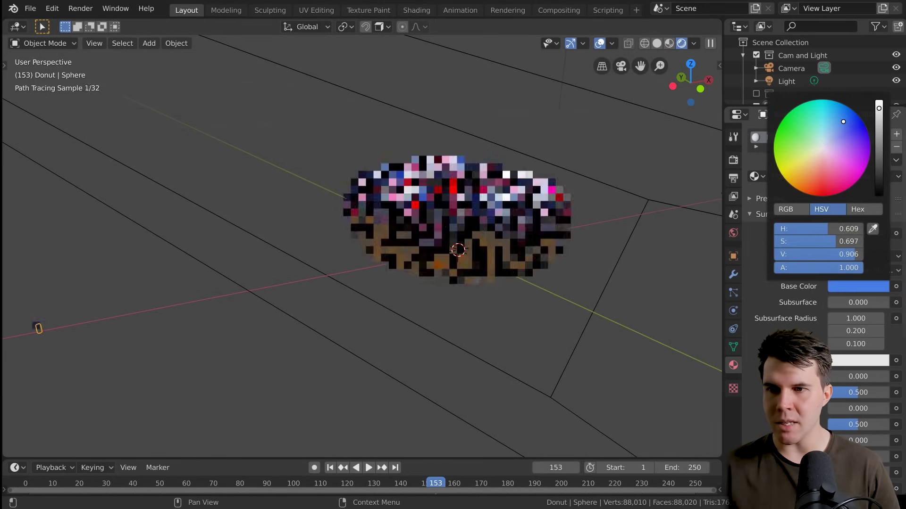
- Return the viewport to Solid shading and switch to the Shading workspace
middle_drag(511, 215, 493, 235)
scroll(494, 235, up, 1)
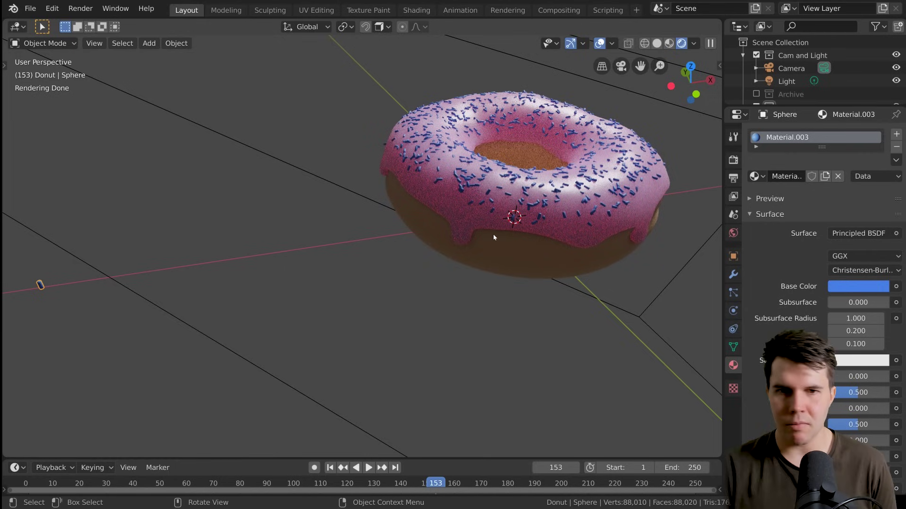
shift+middle_drag(40, 292, 121, 265)
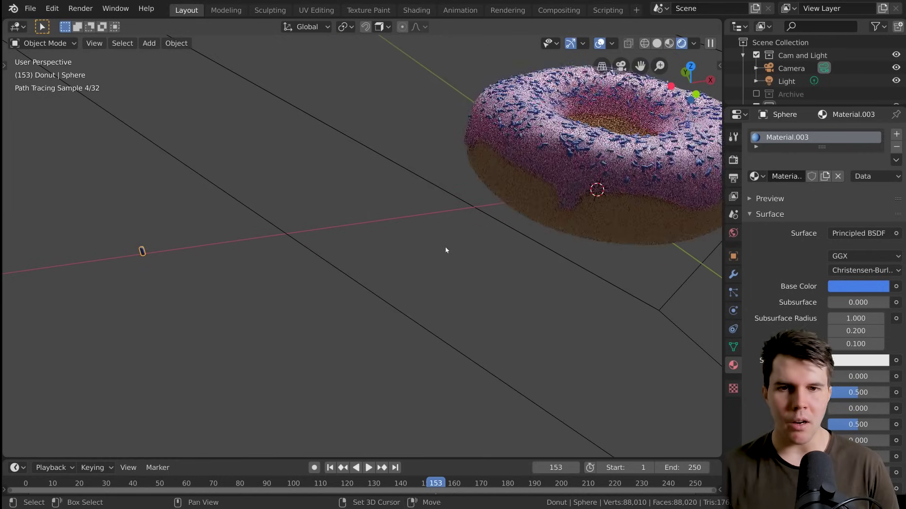
shift+middle_drag(529, 226, 469, 243)
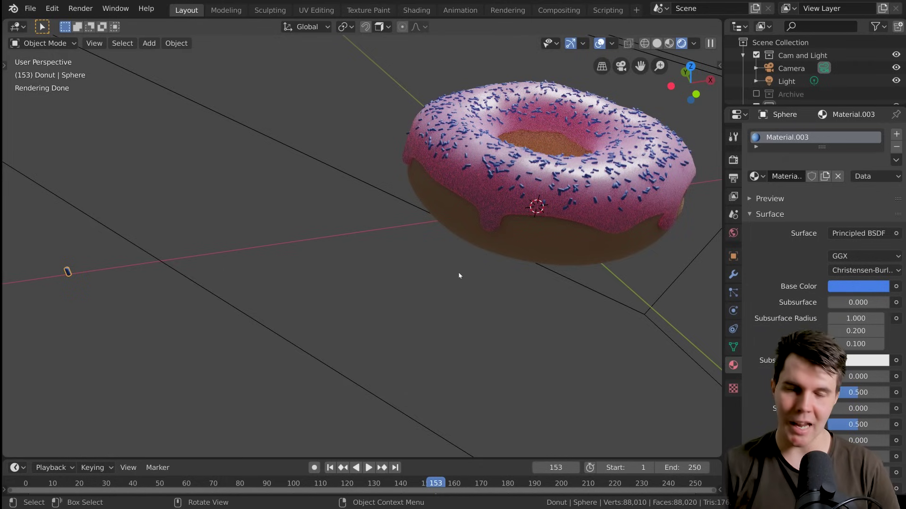
key(z)
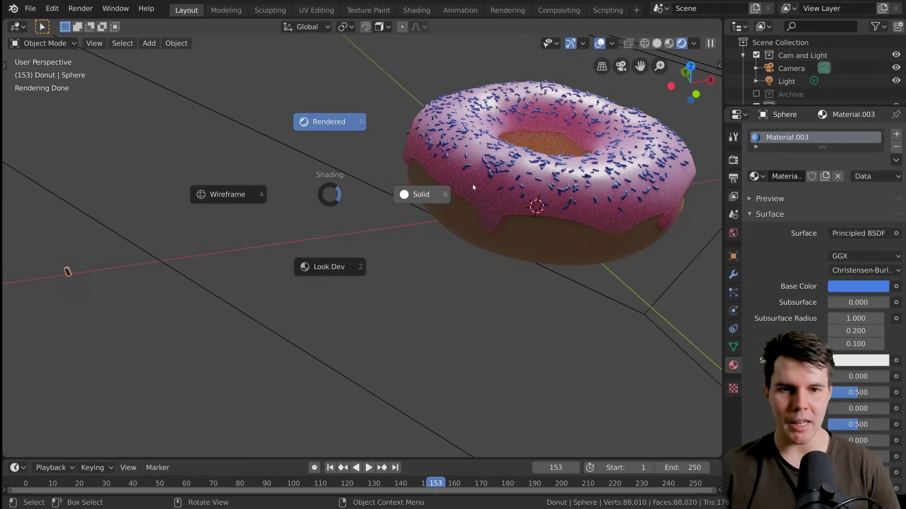
click(403, 193)
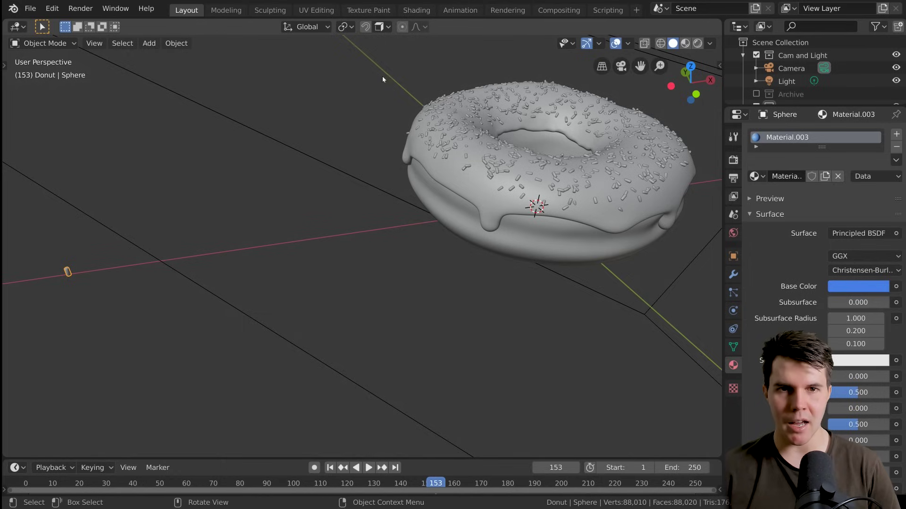
click(423, 12)
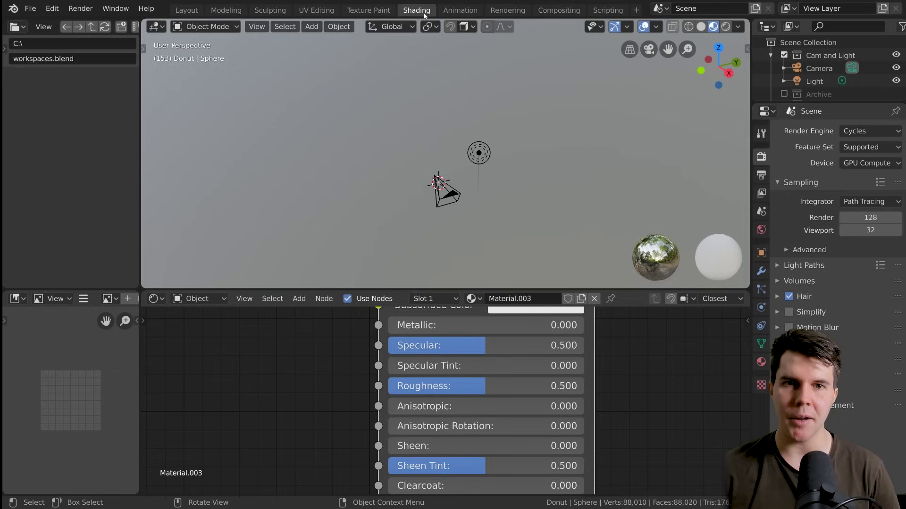
- Bring the donut into view in the Shading workspace and select its icing
scroll(499, 163, up, 3)
key(KP_Decimal)
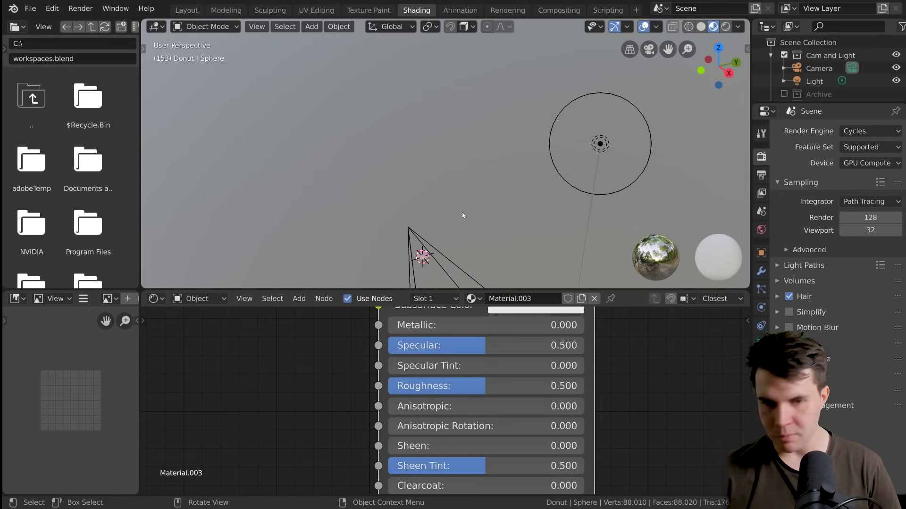
scroll(462, 212, down, 5)
middle_drag(463, 213, 505, 212)
shift+middle_drag(598, 185, 462, 152)
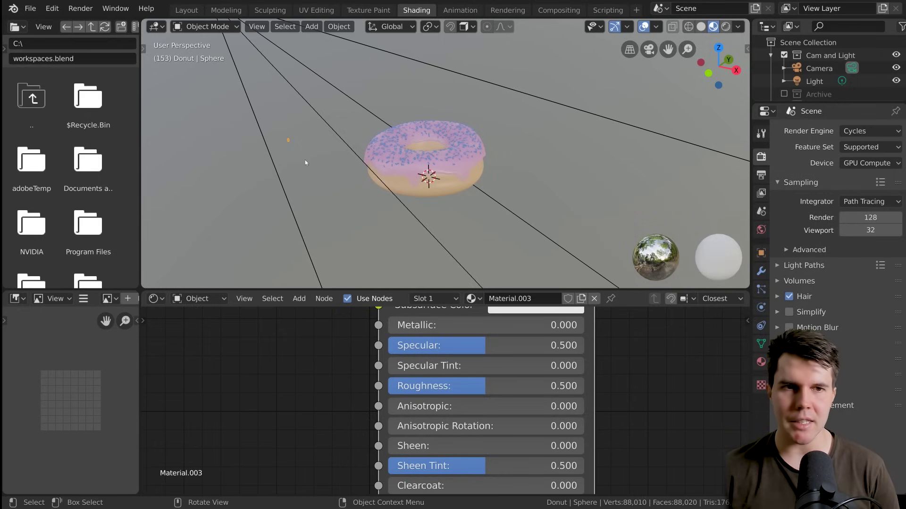
click(424, 154)
scroll(428, 159, up, 3)
click(427, 160)
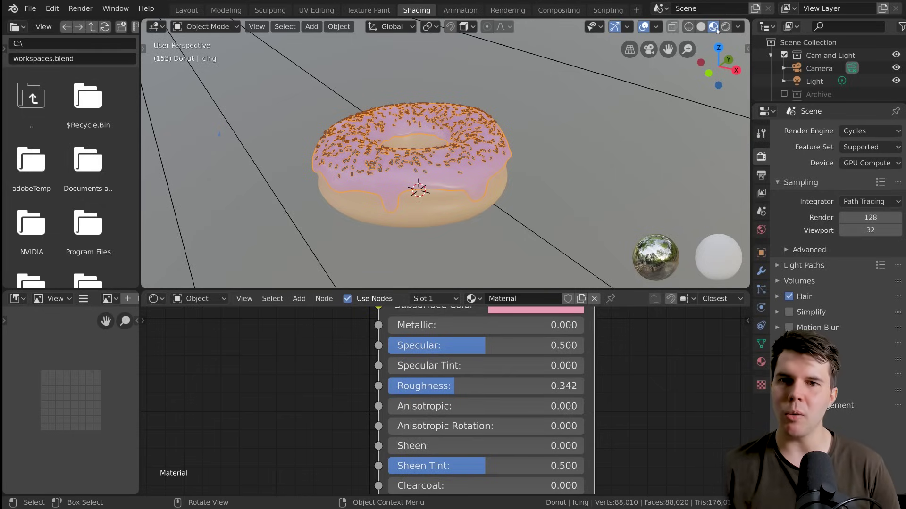
- Deselect everything and preview the donut in Rendered shading before returning to Look Dev
key(alt+a)
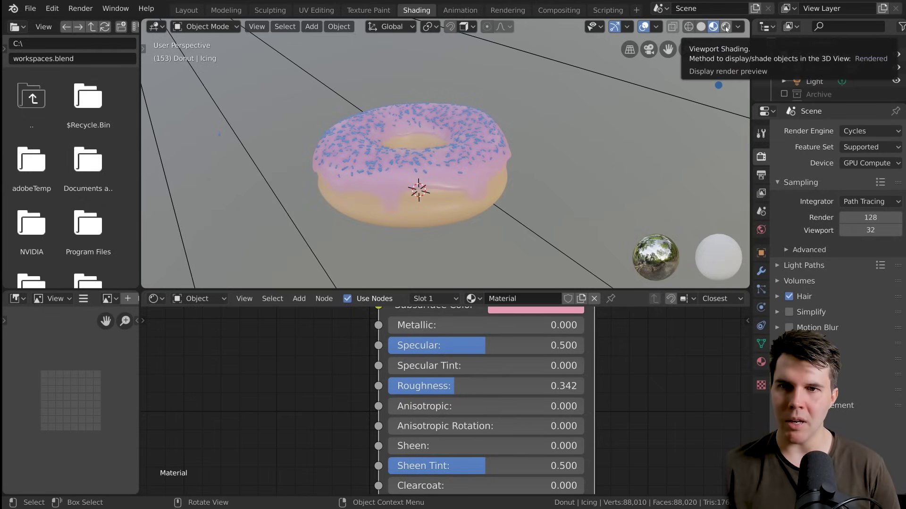
click(725, 27)
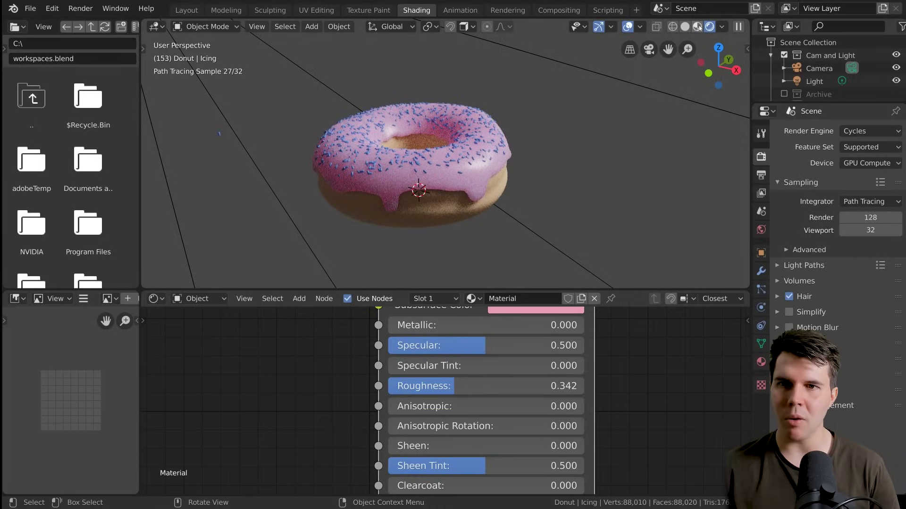
click(698, 27)
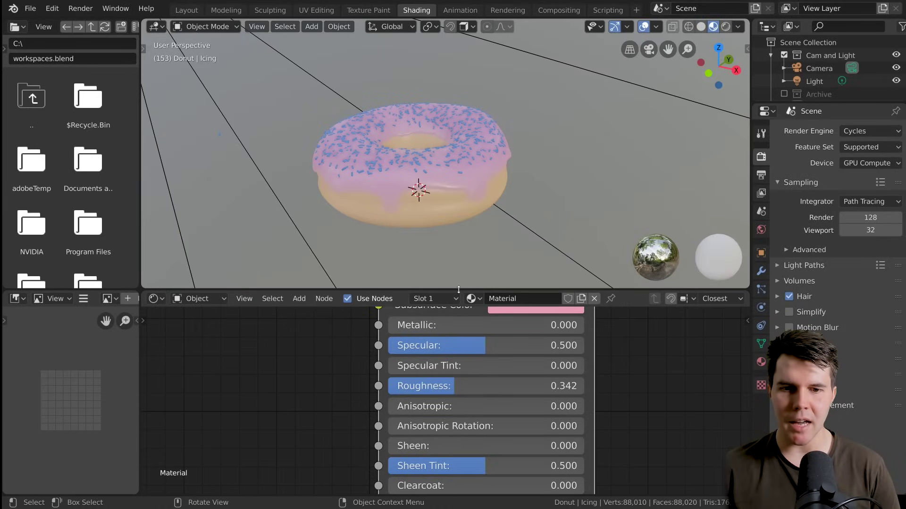
- Enlarge the node editor and move the icing's Principled BSDF node farther away from the Material Output node
drag(459, 290, 459, 150)
scroll(459, 236, down, 5)
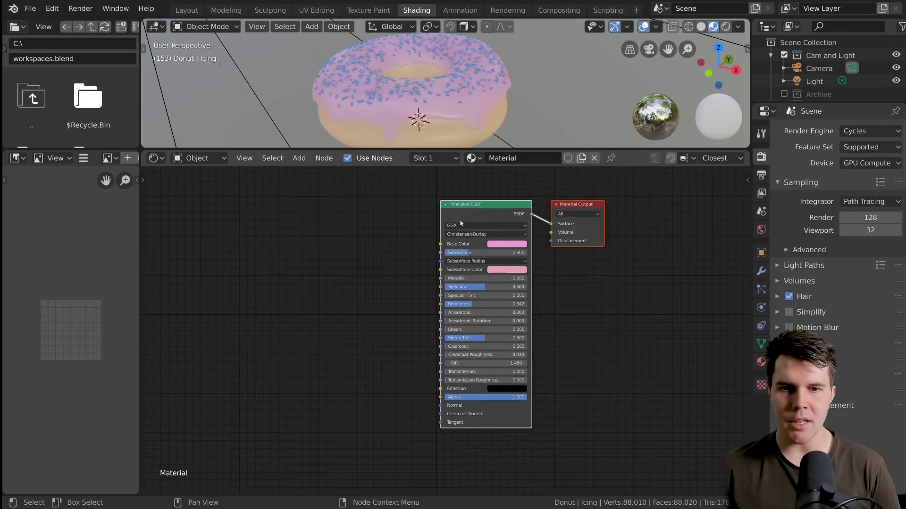
key(g)
click(457, 202)
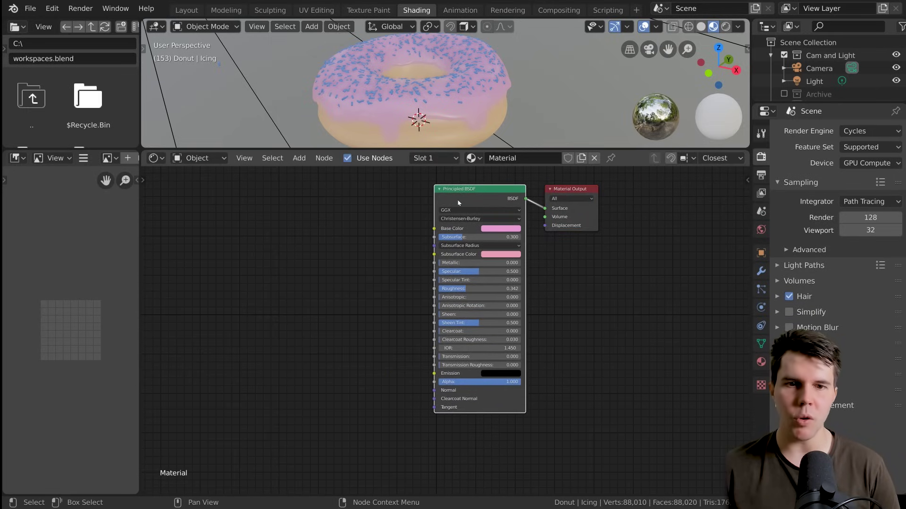
drag(458, 203, 348, 202)
click(198, 158)
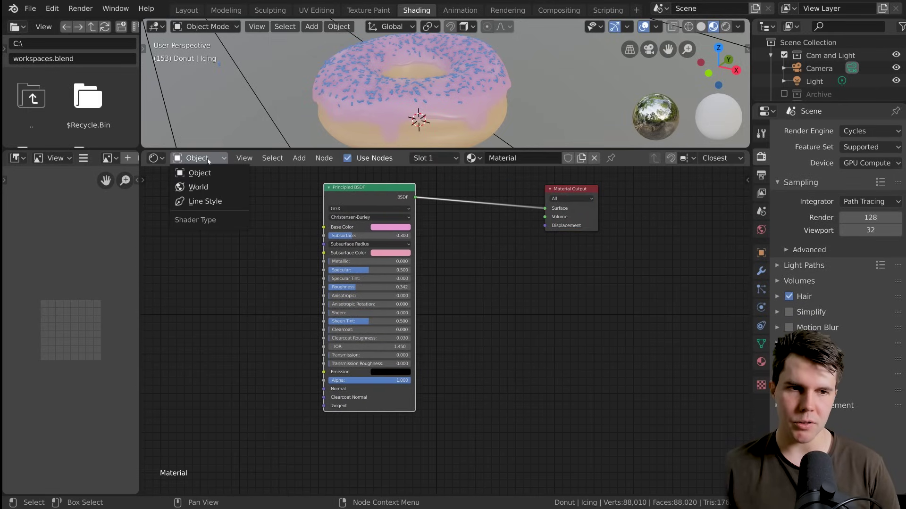
click(151, 159)
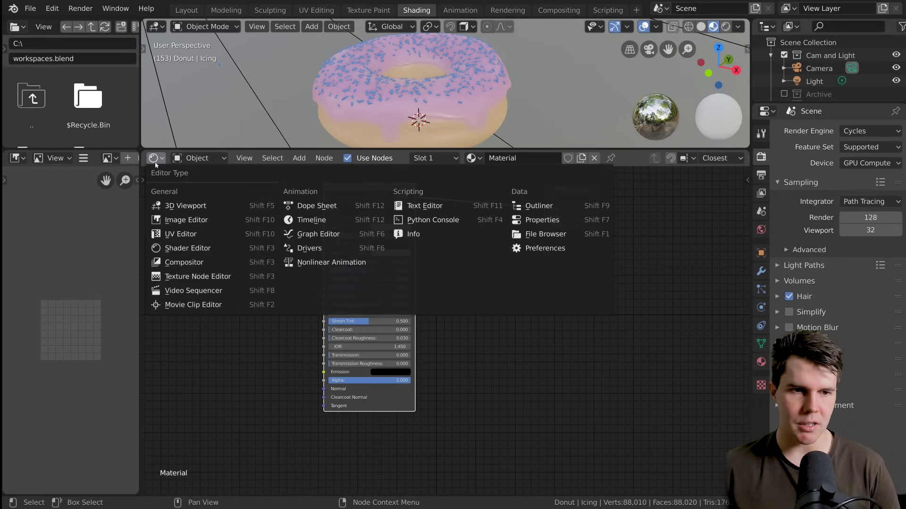
click(200, 158)
scroll(475, 237, up, 1)
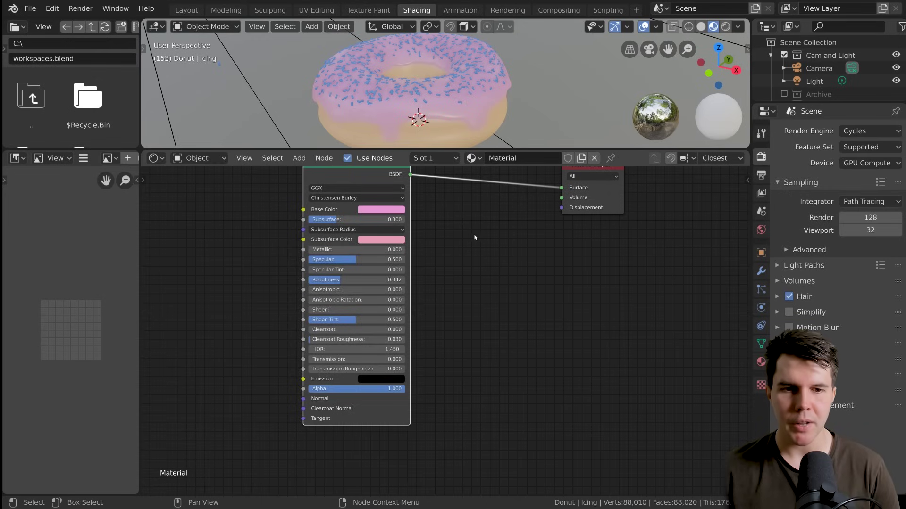
key(Home)
drag(351, 194, 486, 193)
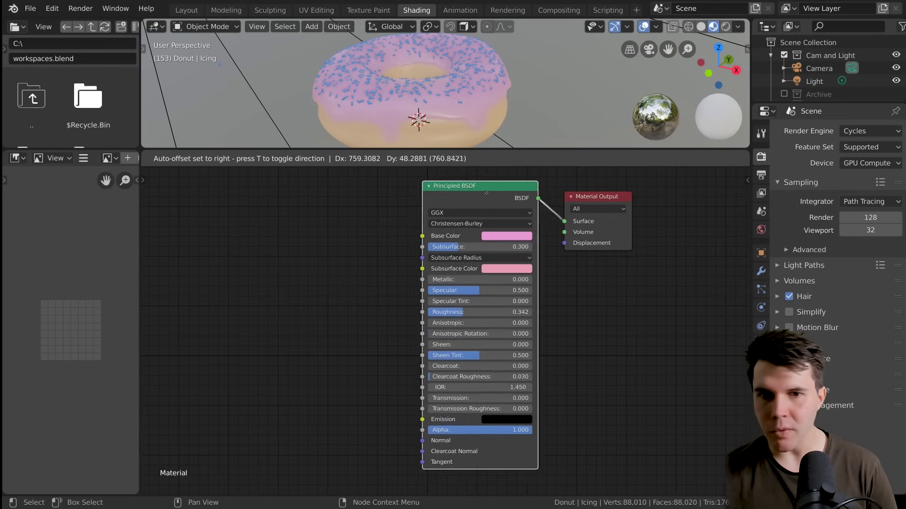
right_click(486, 193)
- Select the Sphere sprinkle object to show its material nodes and give the 3D viewport more height
scroll(802, 71, down, 4)
click(803, 90)
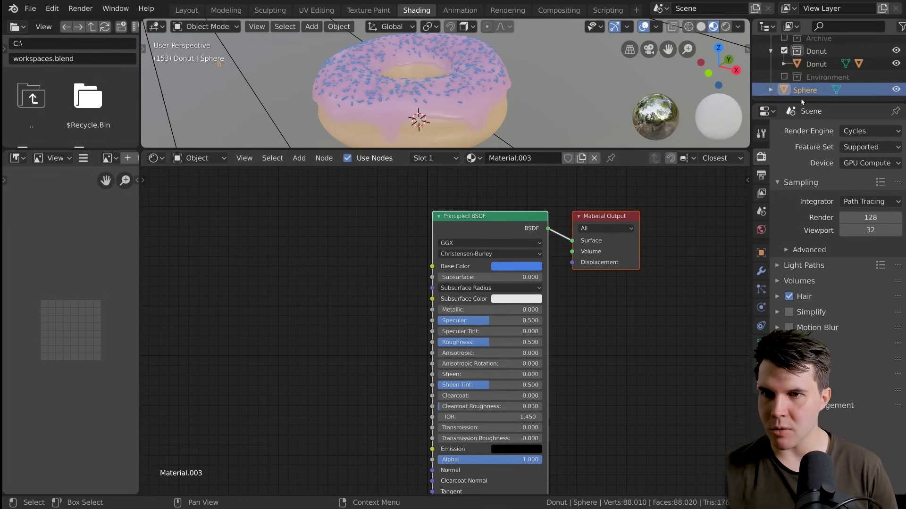
middle_drag(533, 238, 458, 228)
scroll(485, 214, down, 2)
scroll(427, 227, up, 1)
scroll(458, 228, up, 1)
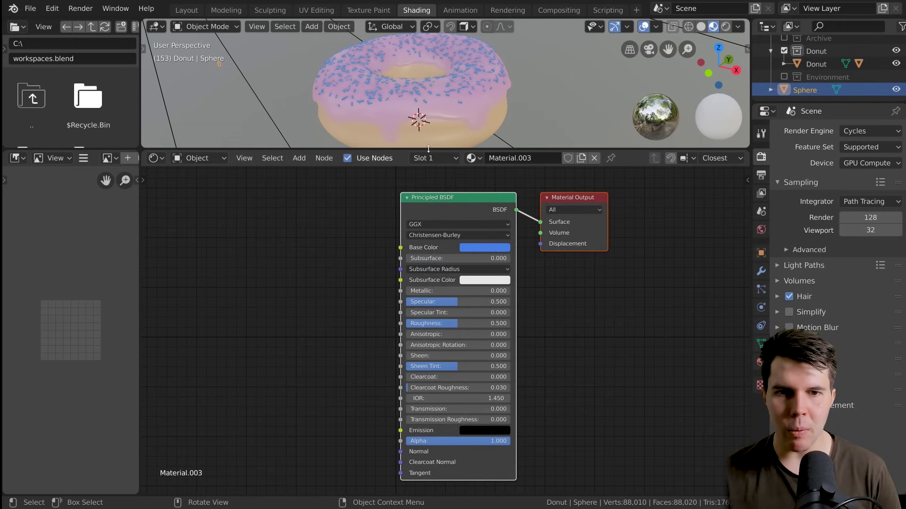
drag(428, 149, 430, 181)
scroll(471, 231, up, 2)
scroll(477, 286, down, 1)
middle_drag(480, 242, 420, 273)
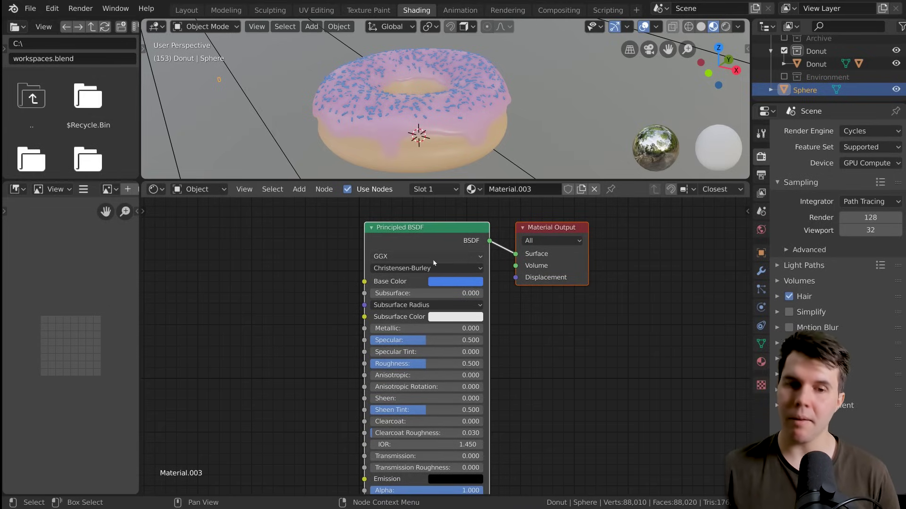
click(456, 281)
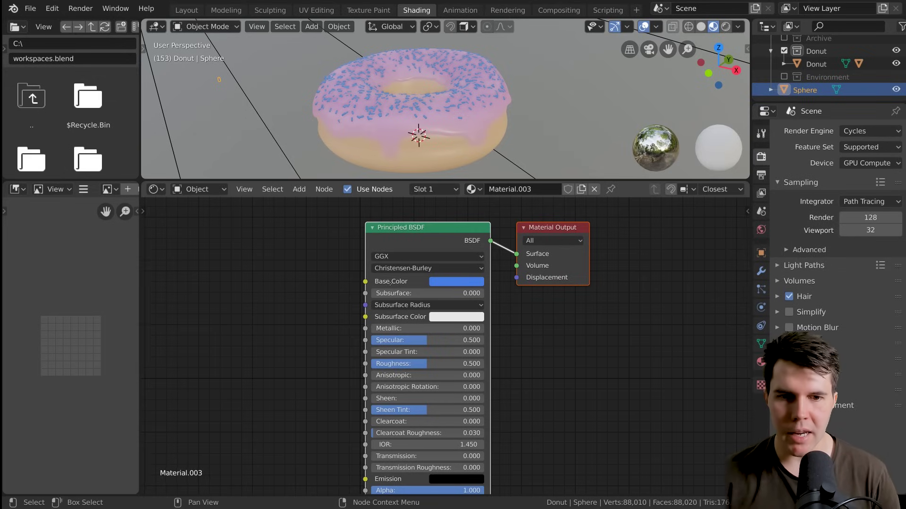
scroll(388, 302, down, 1)
middle_drag(388, 302, 483, 277)
drag(473, 219, 451, 218)
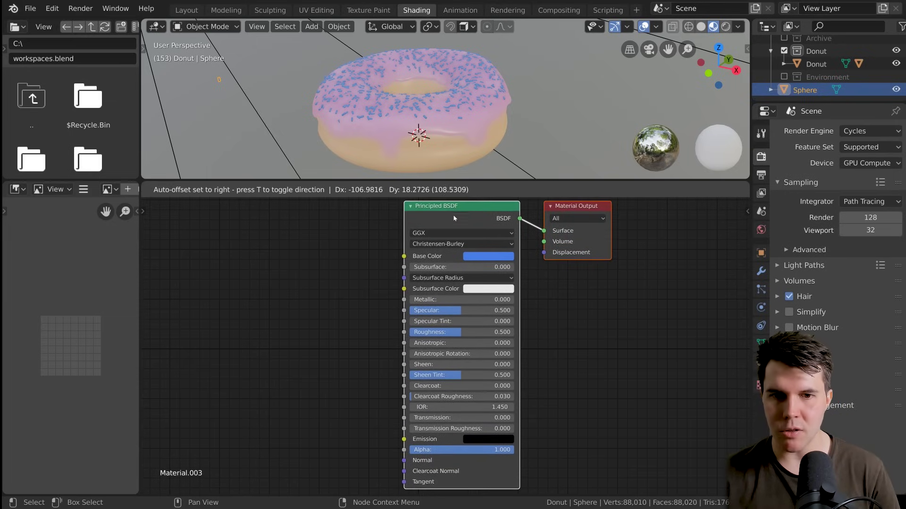
click(454, 215)
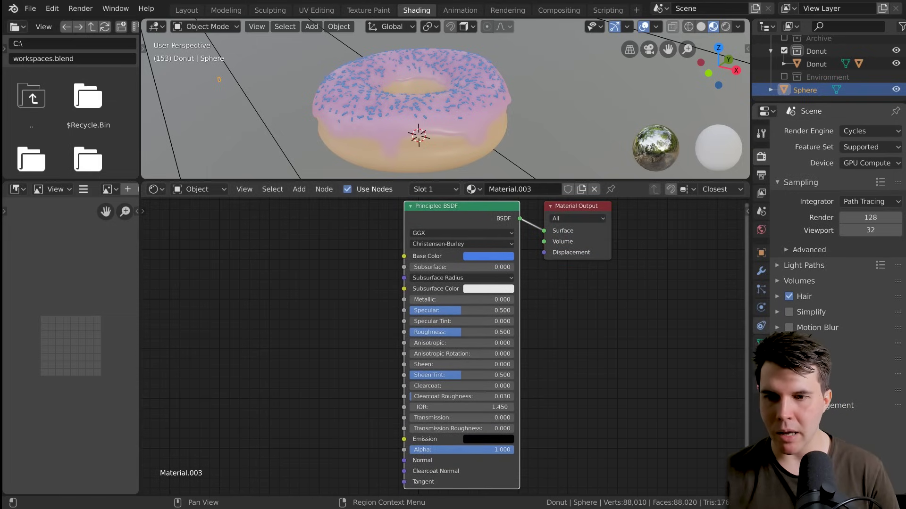
- Open the sprinkle's material properties and compare their settings with the Principled BSDF node
click(761, 362)
scroll(825, 303, down, 4)
scroll(823, 304, down, 5)
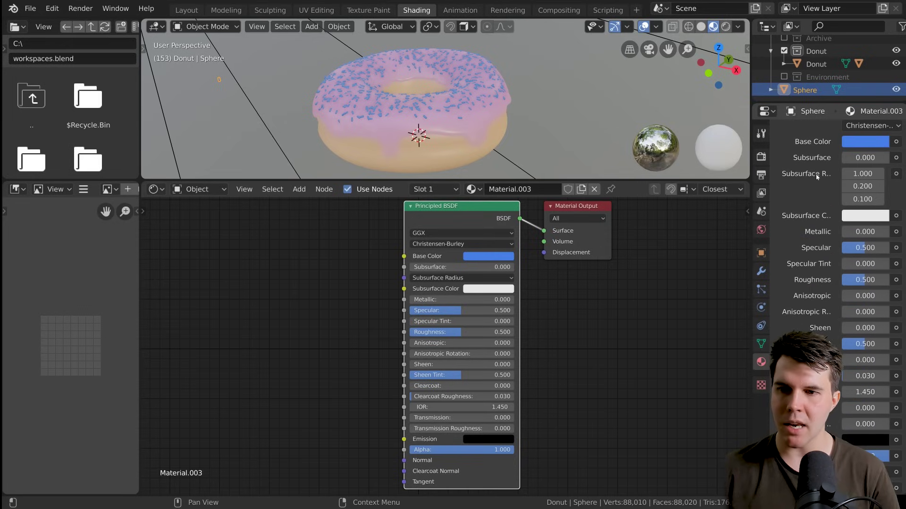
- Review the Surface section of the sprinkle's material properties and the Base Color picker on its Principled BSDF node
scroll(813, 313, up, 8)
scroll(813, 312, up, 2)
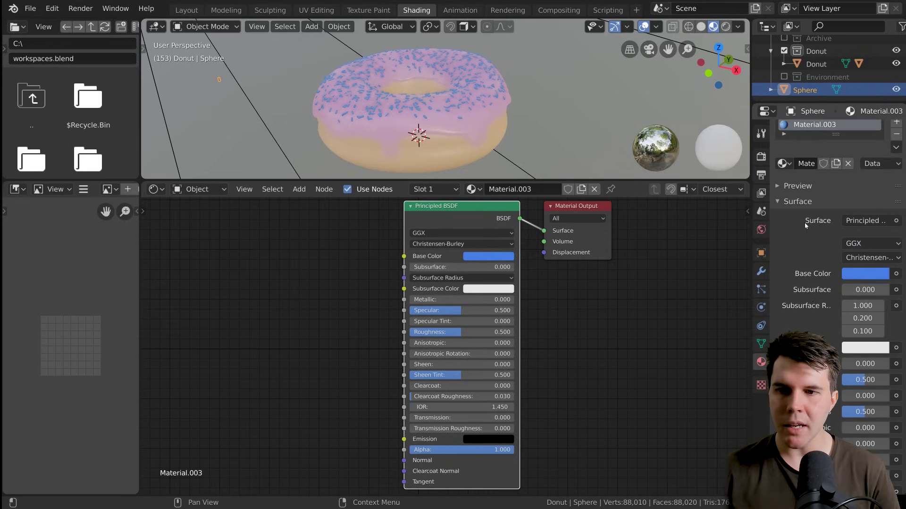
click(804, 204)
click(805, 204)
scroll(803, 289, down, 1)
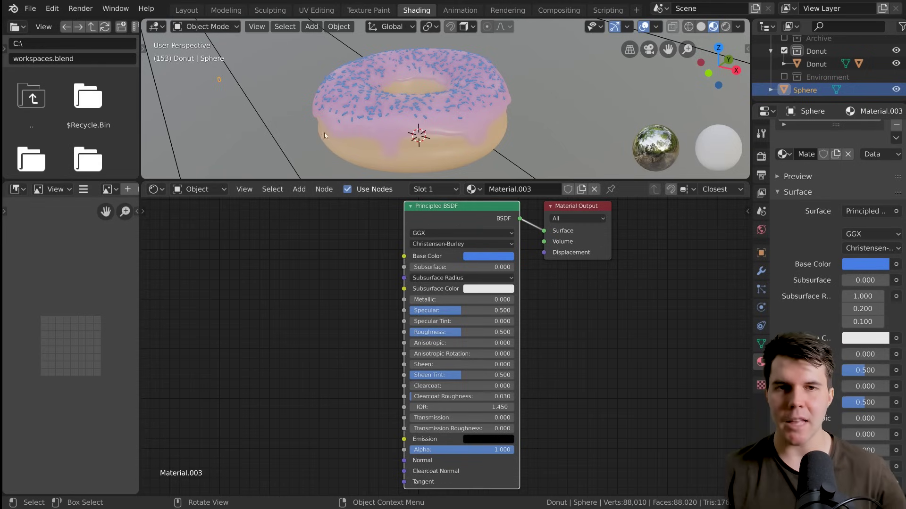
middle_drag(428, 219, 505, 221)
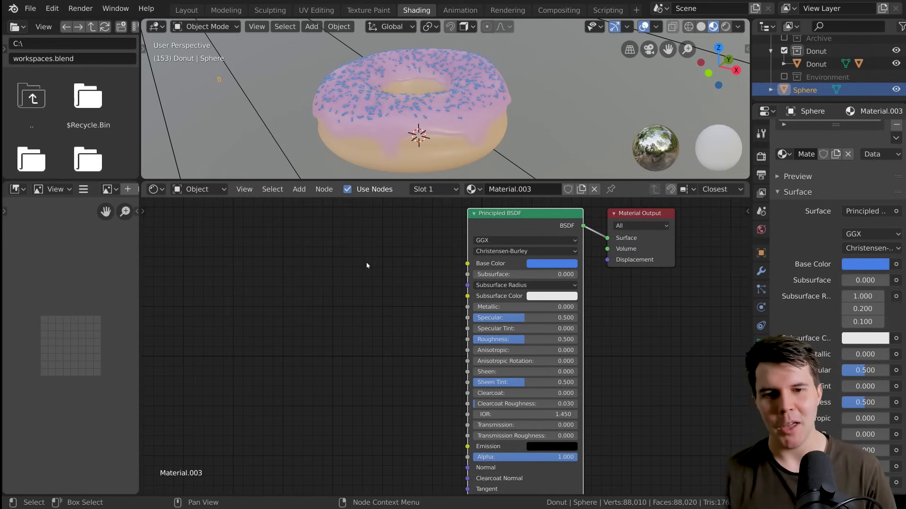
drag(469, 264, 530, 265)
click(542, 265)
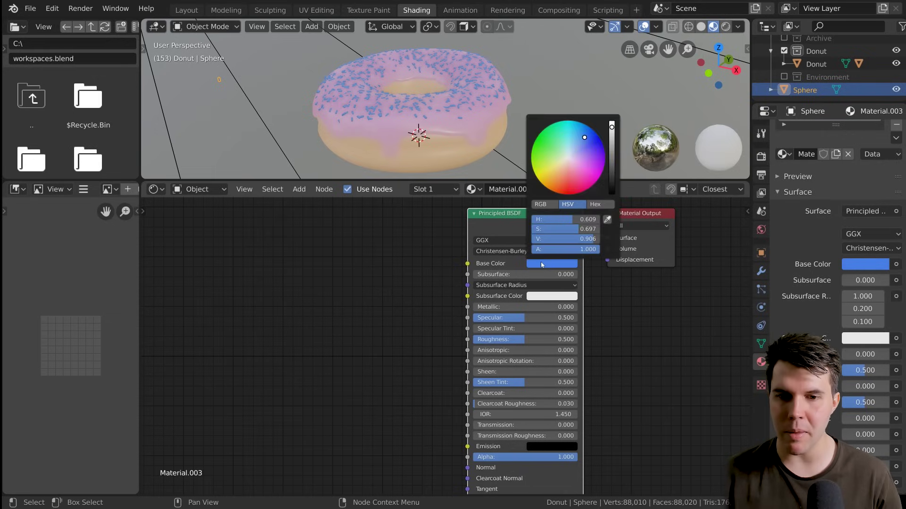
key(shift+a)
mouse_move(338, 272)
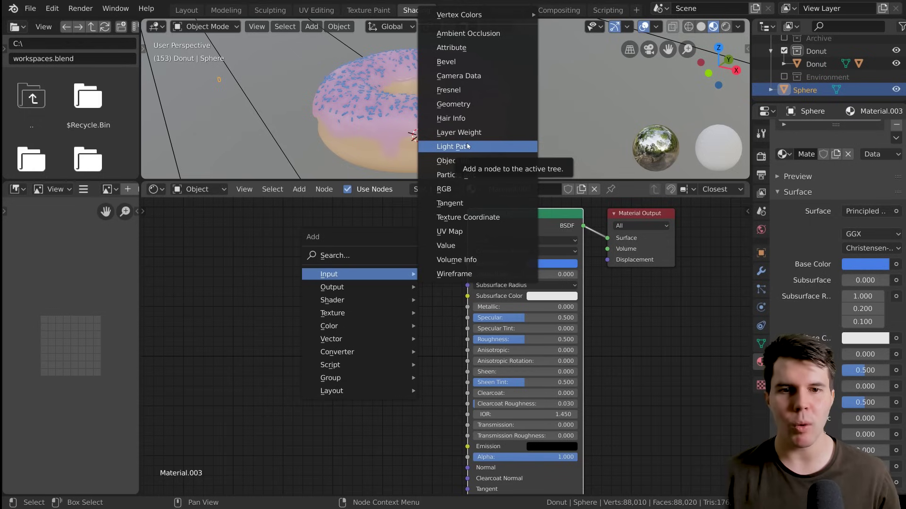
key(Escape)
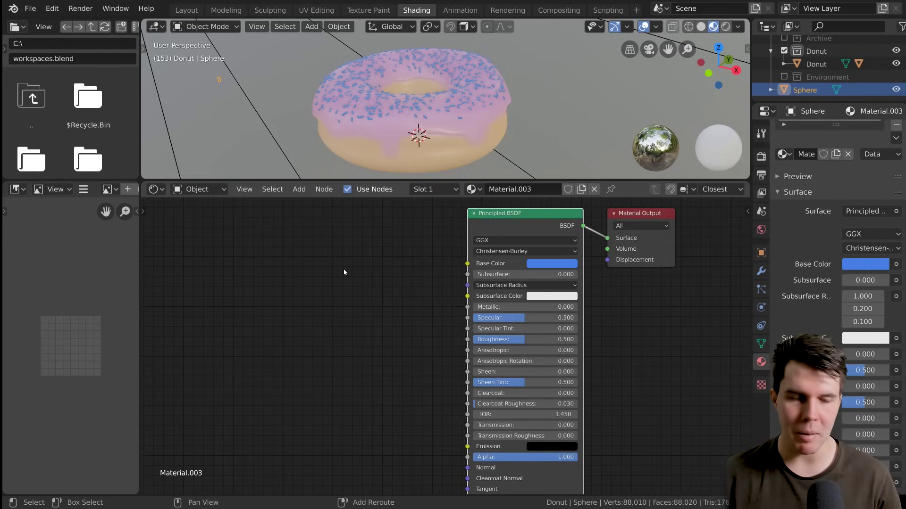
- Add an Object Info node and place it well before the Principled BSDF node, leaving space between them
key(shift+a)
mouse_move(350, 292)
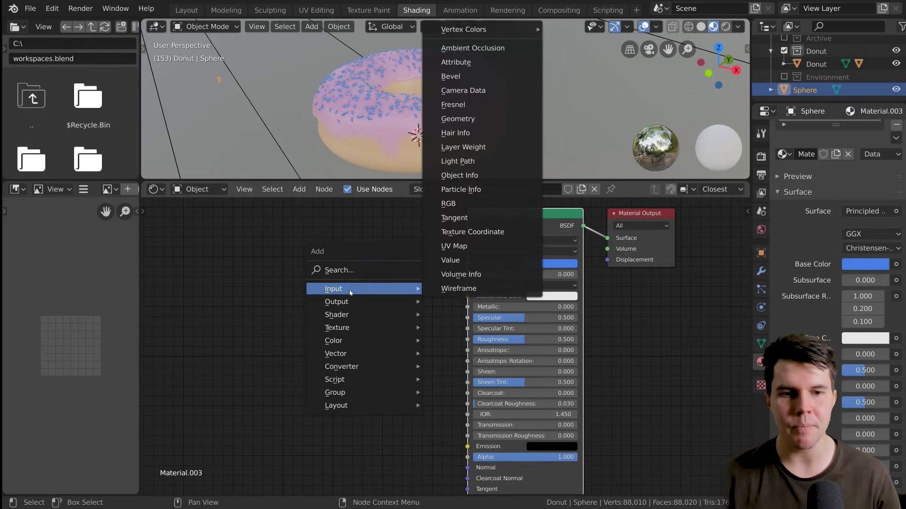
click(495, 178)
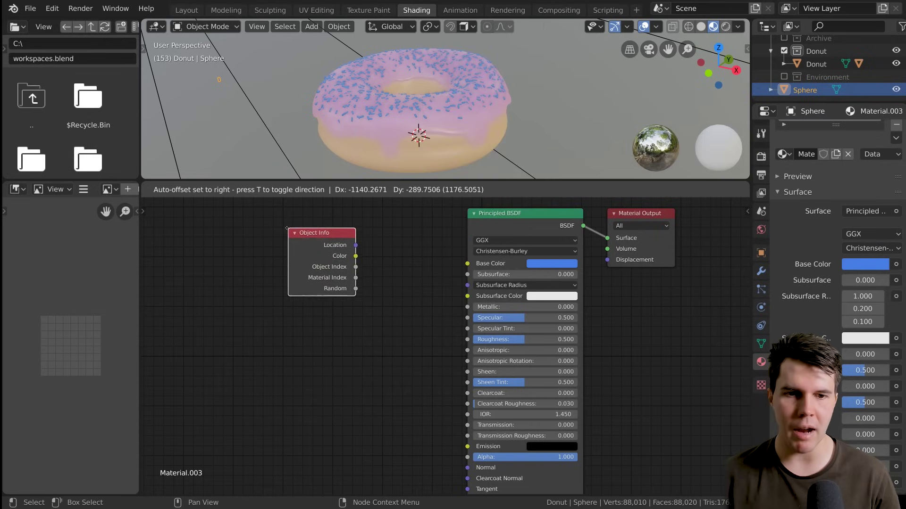
click(202, 214)
drag(237, 231, 260, 236)
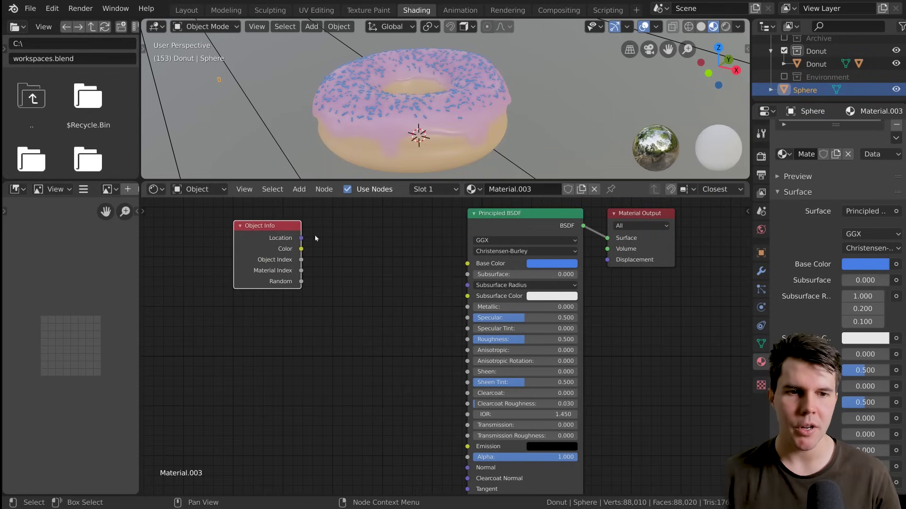
- Connect the Object Info node's Random output to the Base Color input of the Principled BSDF node
scroll(300, 250, up, 2)
middle_drag(303, 252, 291, 288)
scroll(290, 289, down, 1)
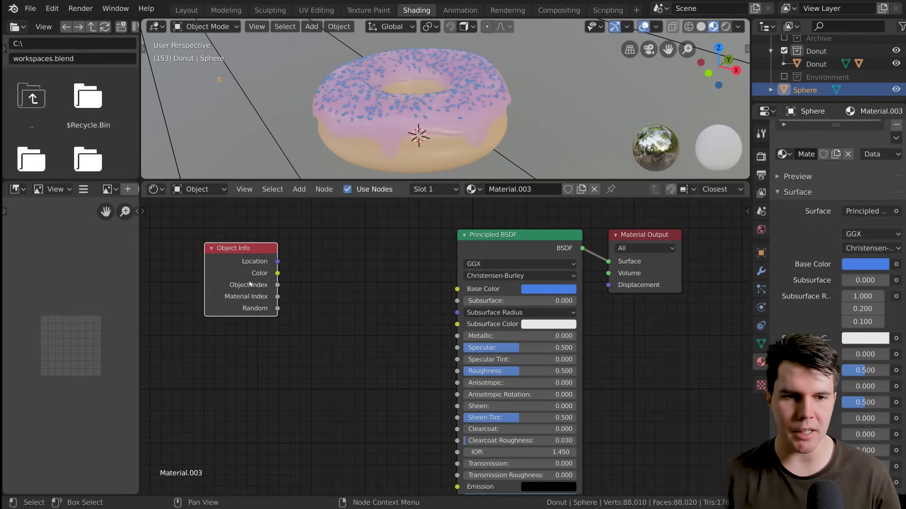
drag(276, 285, 238, 290)
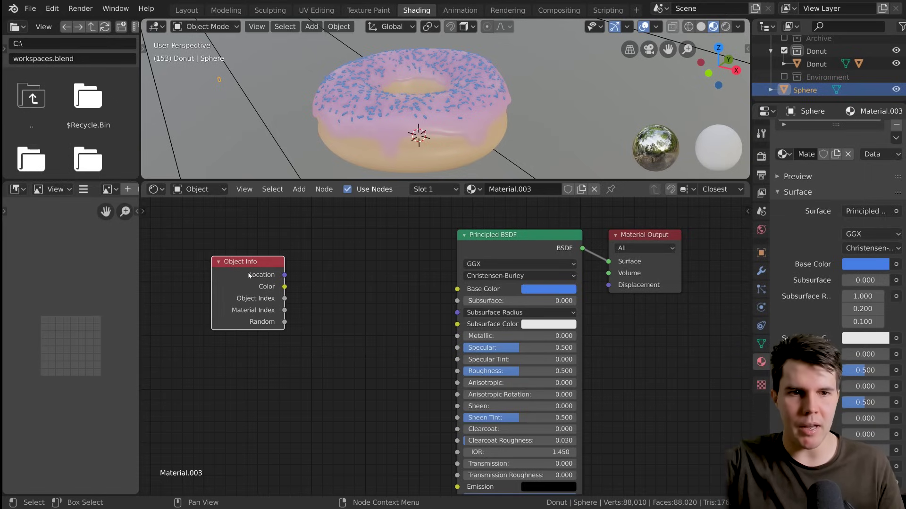
middle_drag(246, 276, 205, 256)
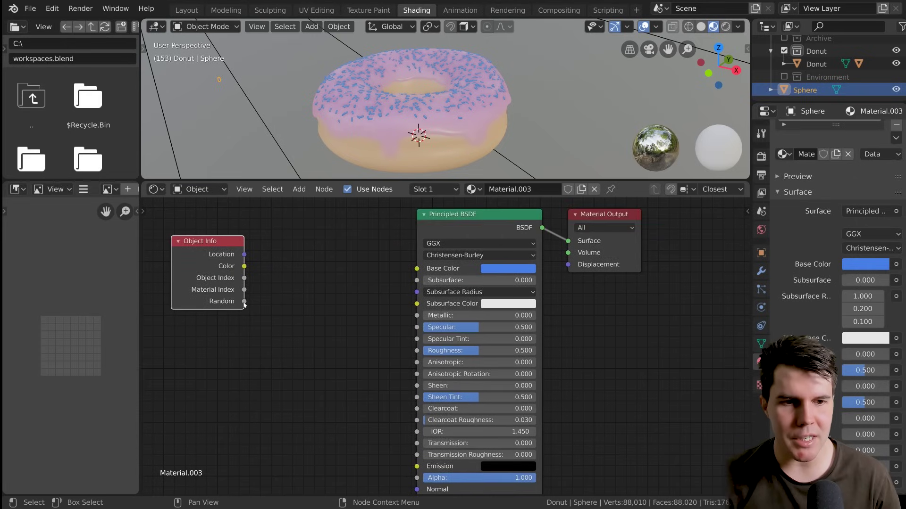
drag(244, 301, 415, 269)
- Inspect how the random values shade the individual sprinkles on the donut from several angles and distances
scroll(415, 132, up, 2)
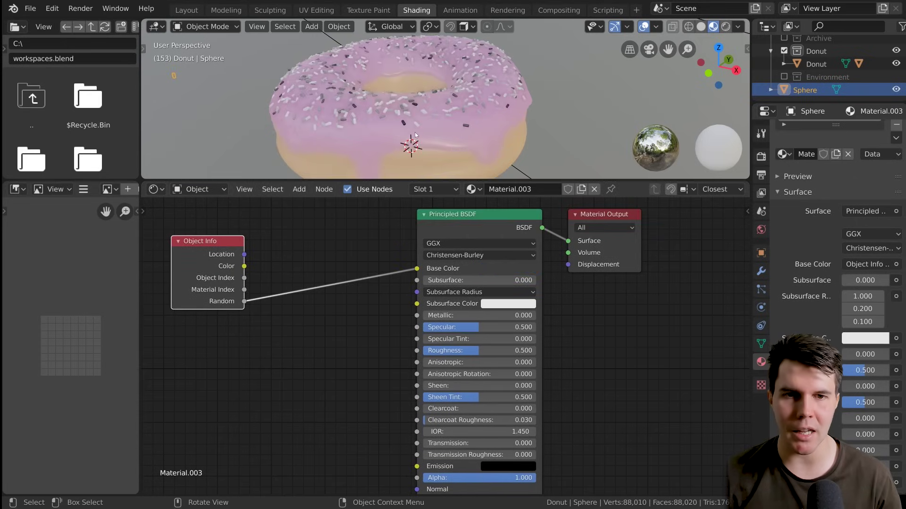
middle_drag(415, 132, 491, 121)
scroll(440, 119, up, 2)
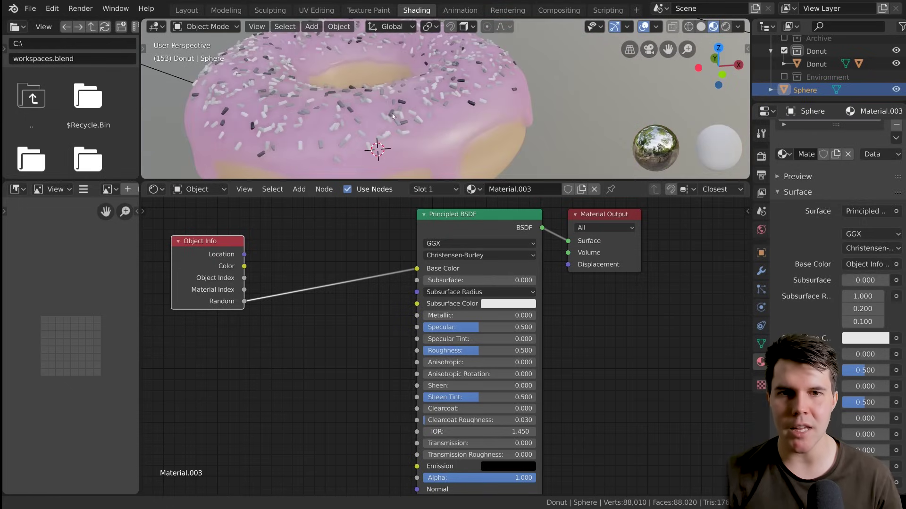
shift+middle_drag(380, 111, 422, 119)
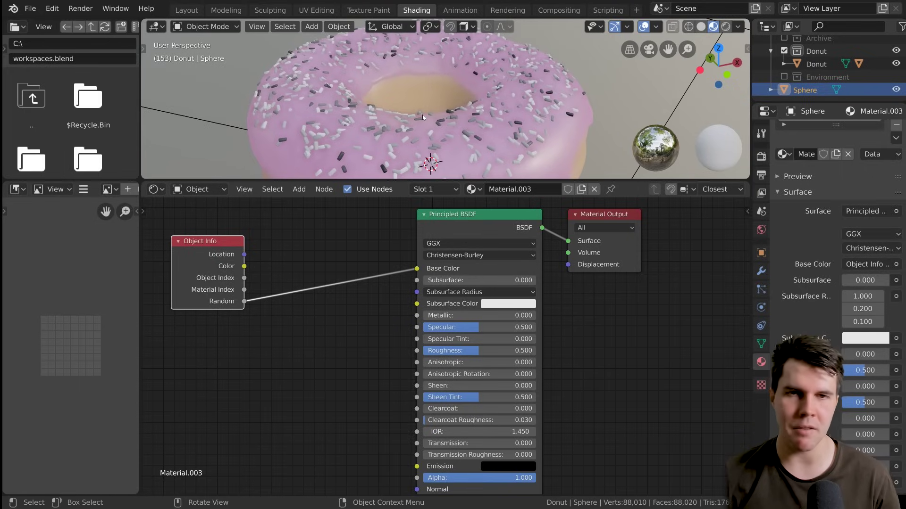
drag(194, 292, 197, 272)
drag(250, 281, 289, 284)
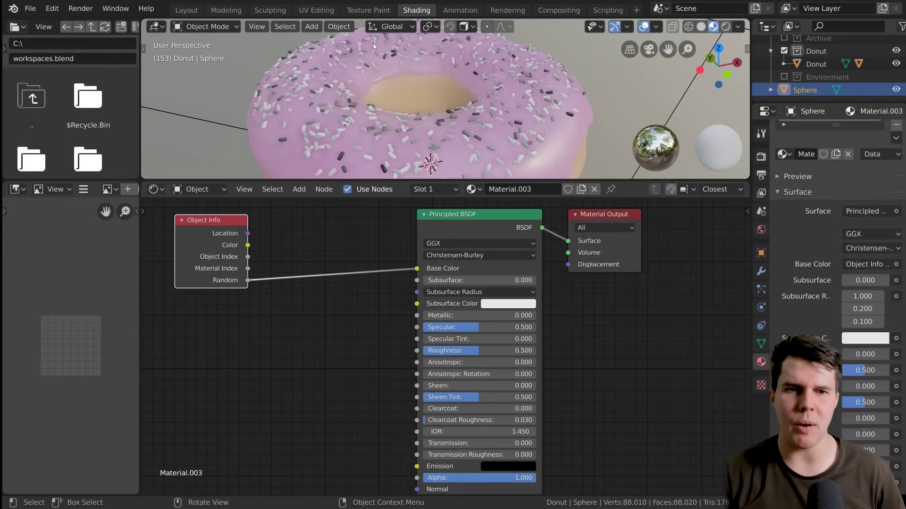
scroll(533, 83, up, 3)
scroll(533, 83, down, 3)
shift+middle_drag(515, 112, 516, 95)
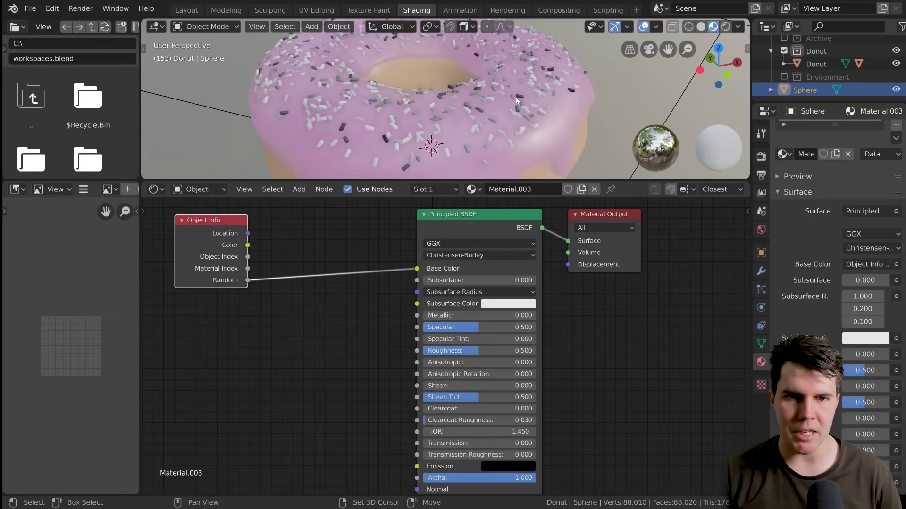
middle_drag(309, 272, 337, 285)
scroll(489, 109, down, 2)
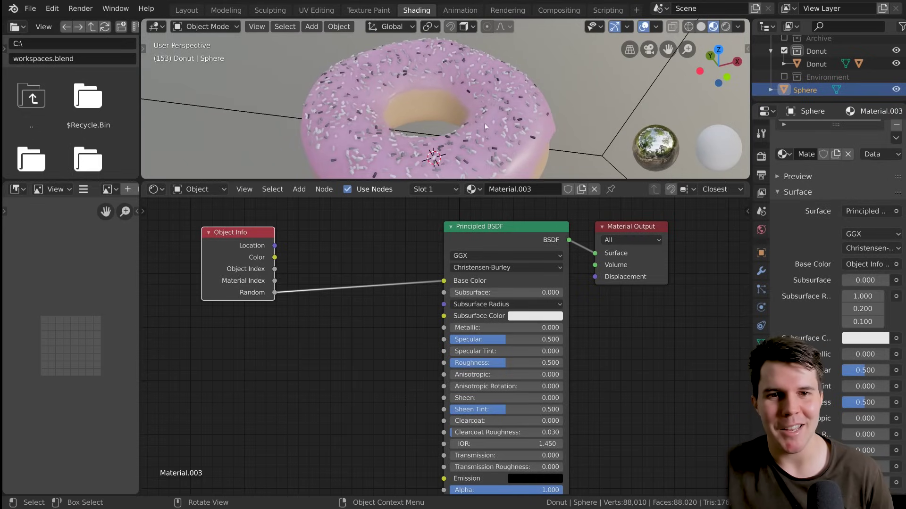
middle_drag(485, 123, 472, 102)
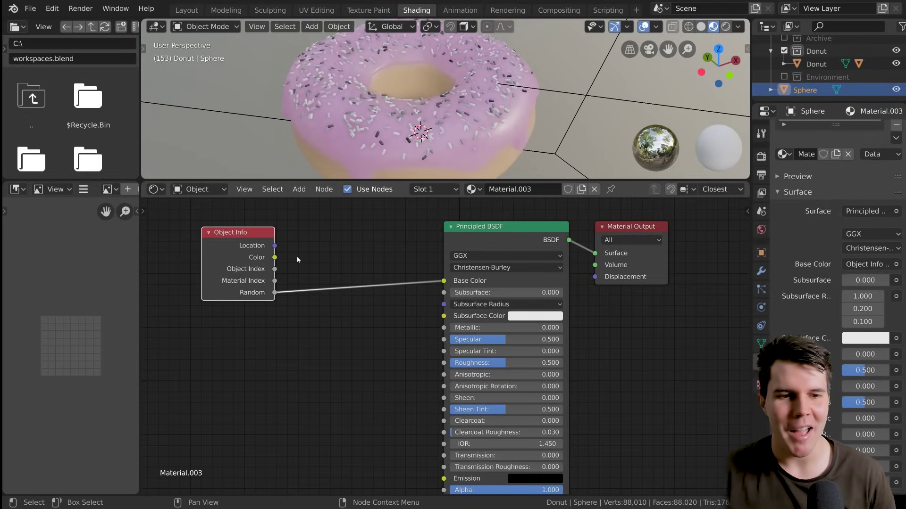
- Move the Object Info node farther from the Principled BSDF node to make room for another node
middle_drag(319, 244, 336, 245)
scroll(336, 245, down, 1)
drag(271, 250, 214, 300)
drag(268, 336, 415, 295)
drag(247, 301, 215, 250)
- Insert a ColorRamp converter node into the link between the Object Info node's Random output and Base Color
key(shift+a)
mouse_move(327, 268)
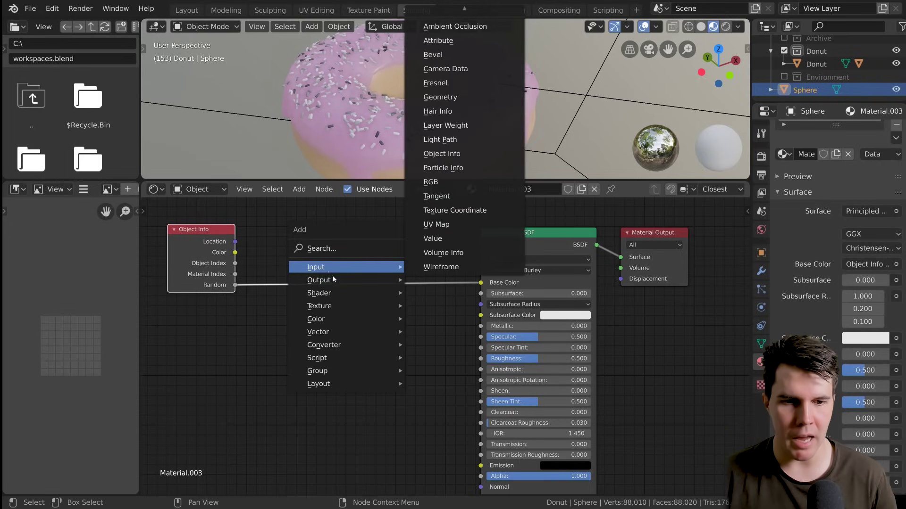
mouse_move(357, 346)
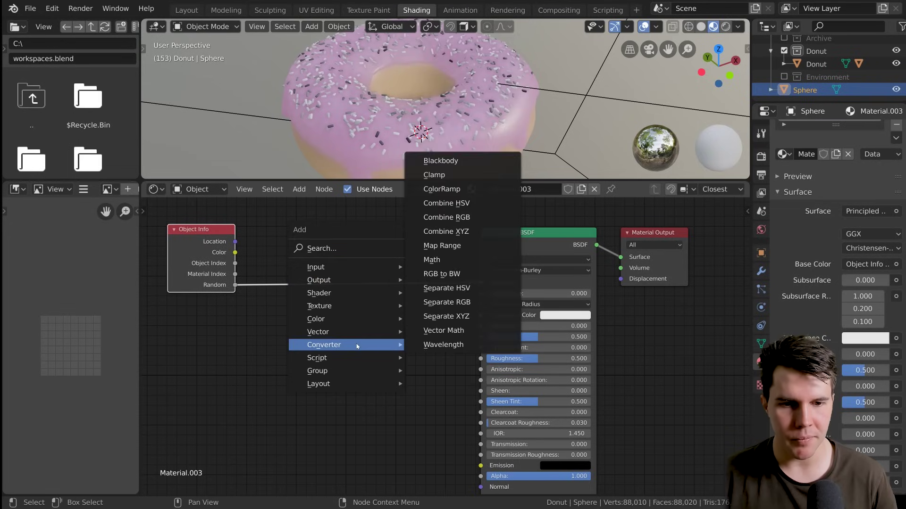
click(485, 189)
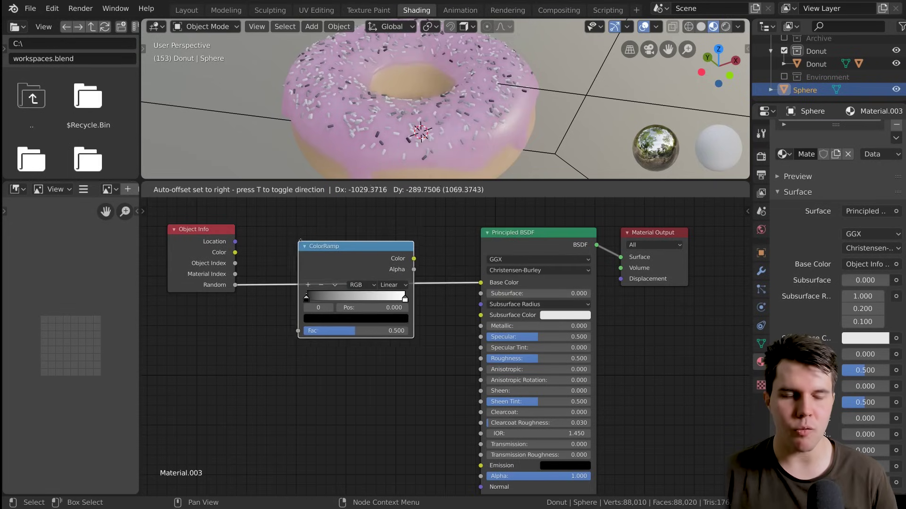
click(307, 229)
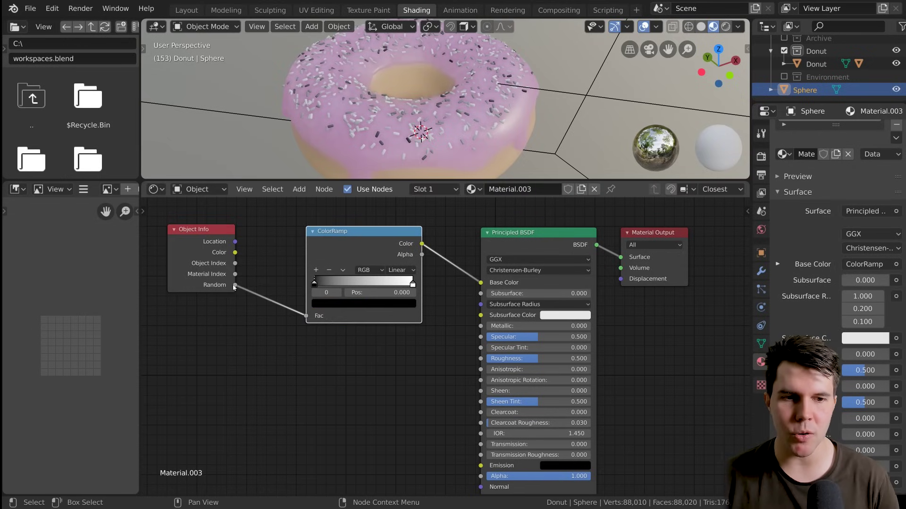
key(g)
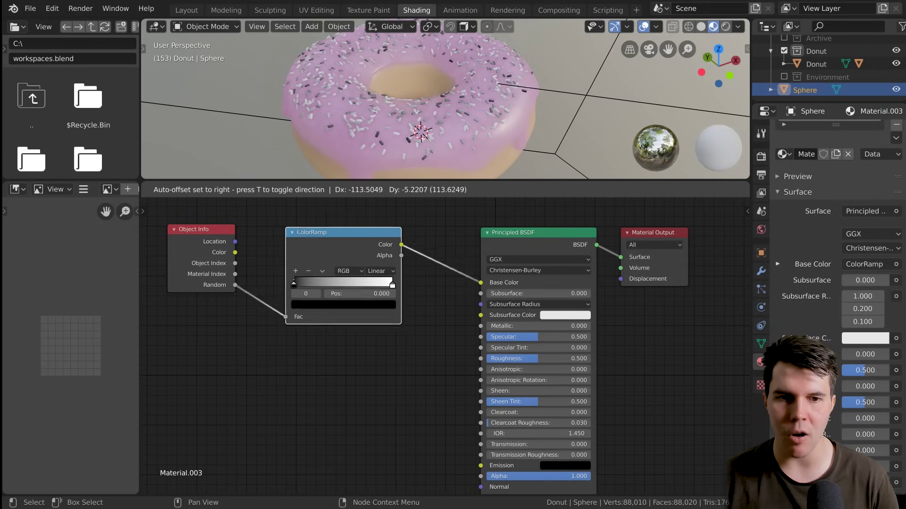
click(328, 270)
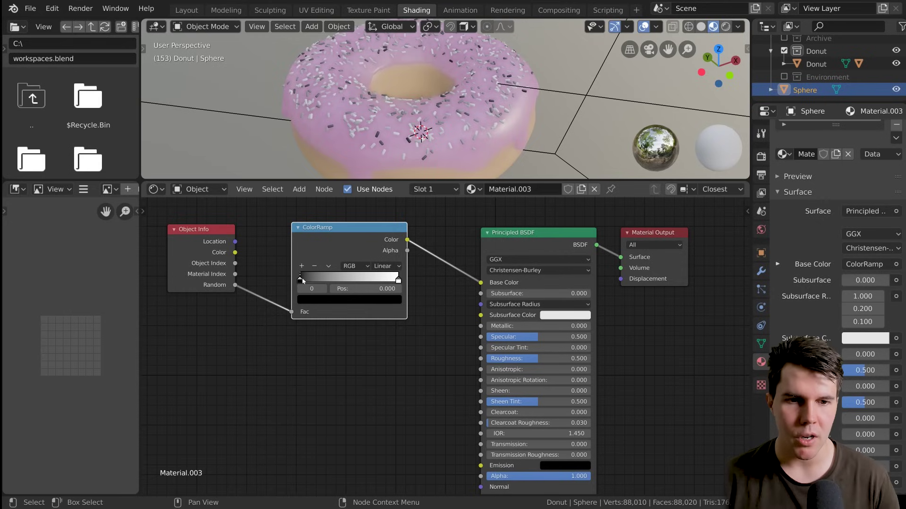
- Set the ColorRamp's black stop to a bright red with value 1.000 and check the sprinkles up close
click(317, 301)
drag(382, 227, 382, 157)
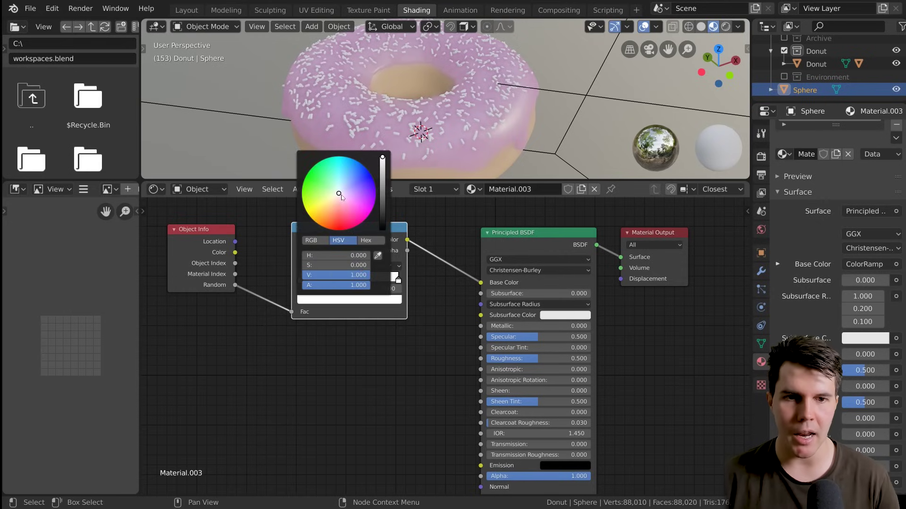
drag(341, 194, 343, 230)
scroll(453, 127, up, 2)
middle_drag(466, 121, 419, 105)
click(398, 280)
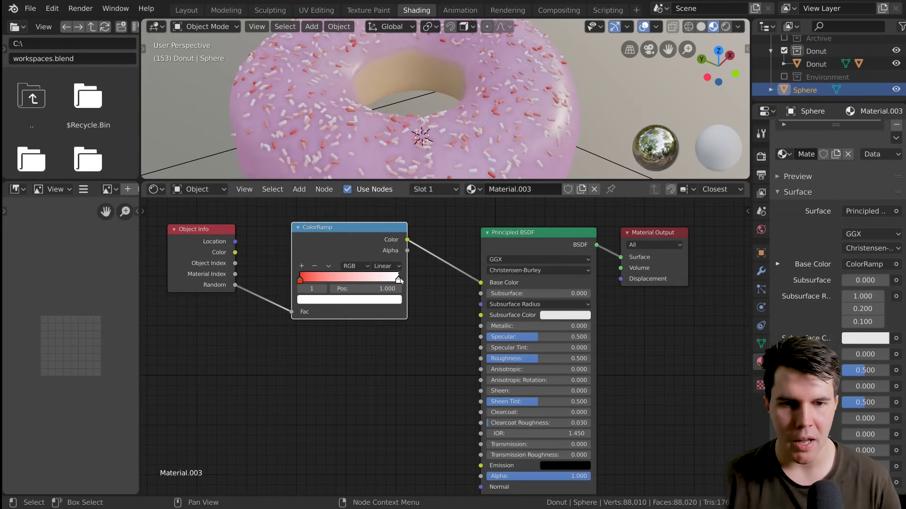
scroll(395, 134, down, 3)
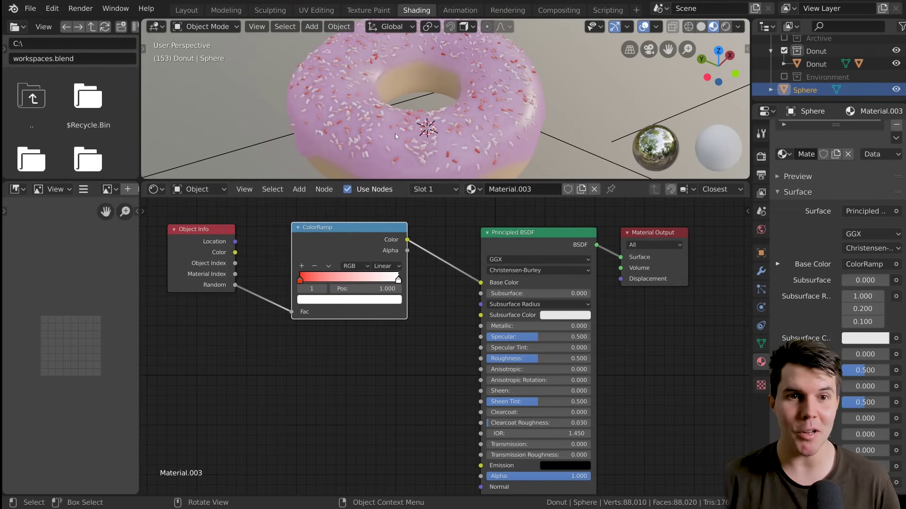
- Change the ColorRamp's first stop to light blue with hue 0.600 and saturation 0.453
click(301, 282)
click(321, 301)
drag(351, 214, 354, 190)
click(353, 184)
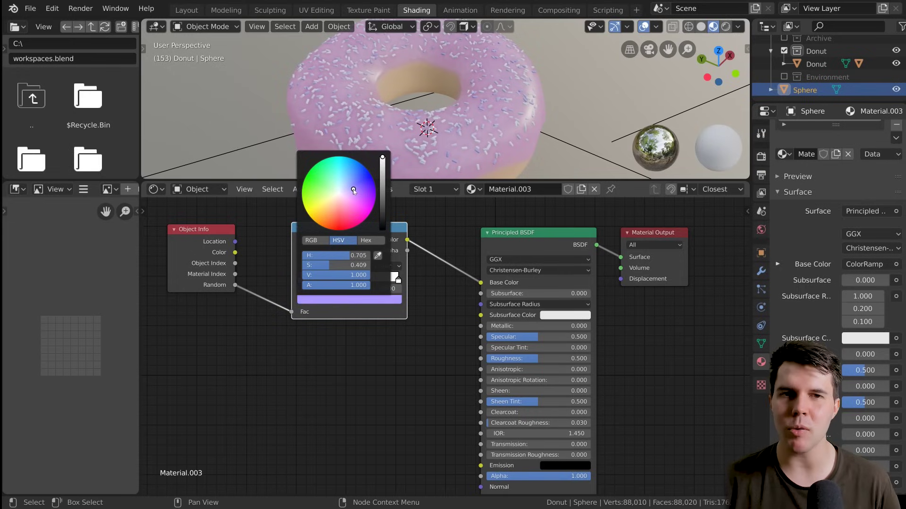
drag(354, 190, 348, 180)
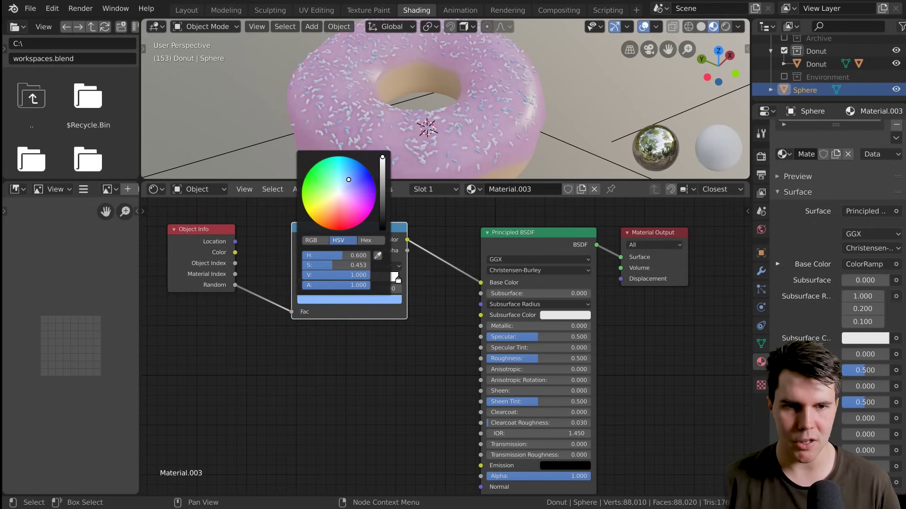
- Add a ColorRamp stop about a third along the gradient and color it light purple, hue 0.762 and saturation 0.413
click(303, 266)
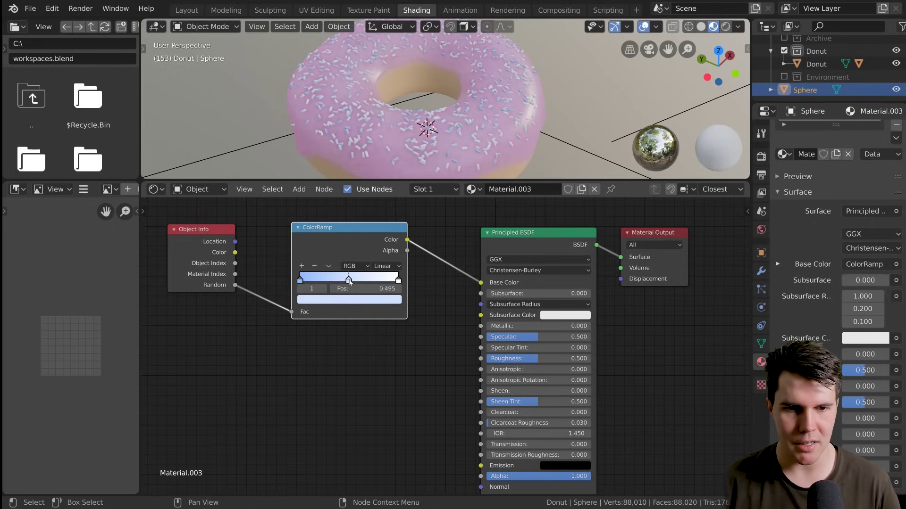
drag(349, 280, 328, 281)
click(346, 300)
drag(356, 198, 354, 194)
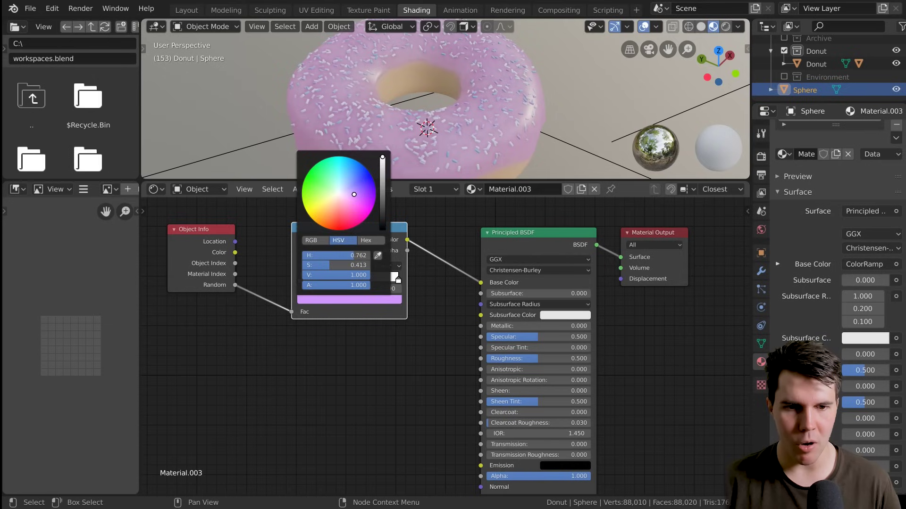
- Add another ColorRamp stop, place it just past the middle of the gradient, and pick a different color for it
click(303, 267)
drag(315, 280, 356, 281)
click(346, 299)
click(354, 204)
- Switch to the browser and view the "FAIRY TALE Twinkle Sprinkle Medley" image as a color reference, closing the stray blank page
key(alt+Tab)
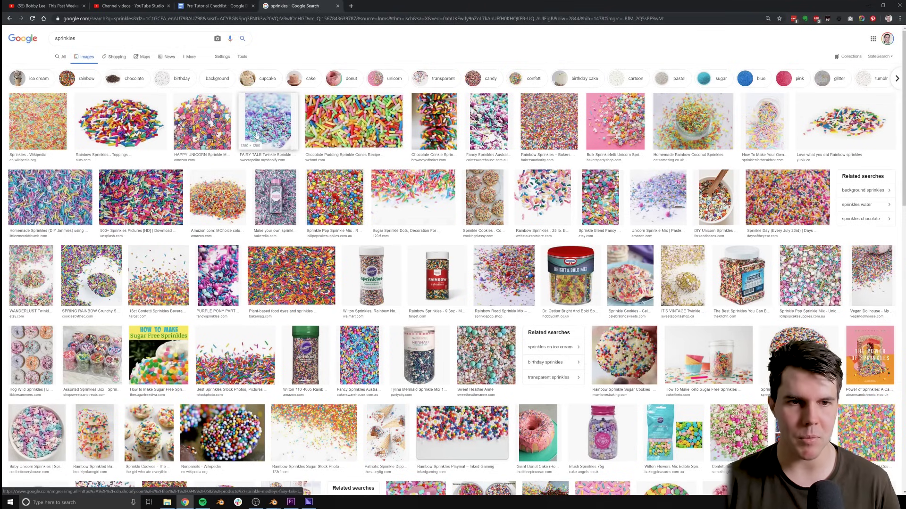
click(267, 122)
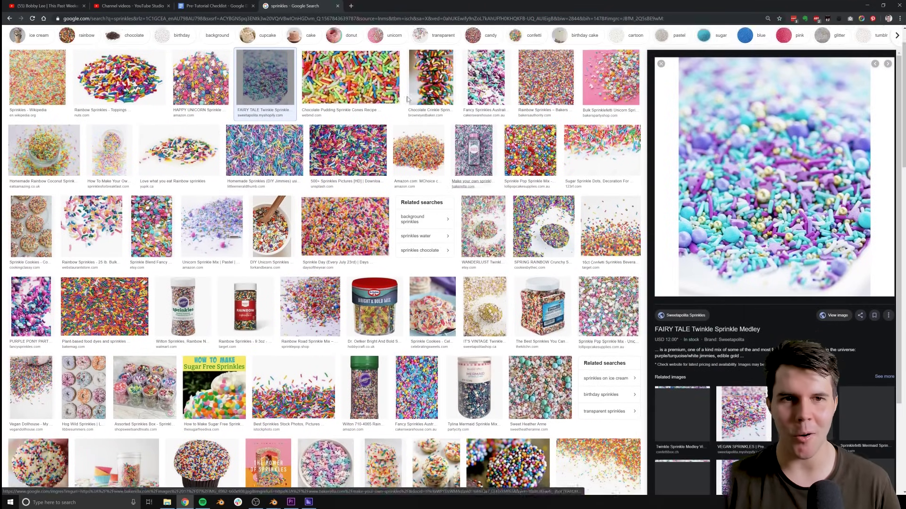
scroll(472, 182, up, 1)
click(350, 5)
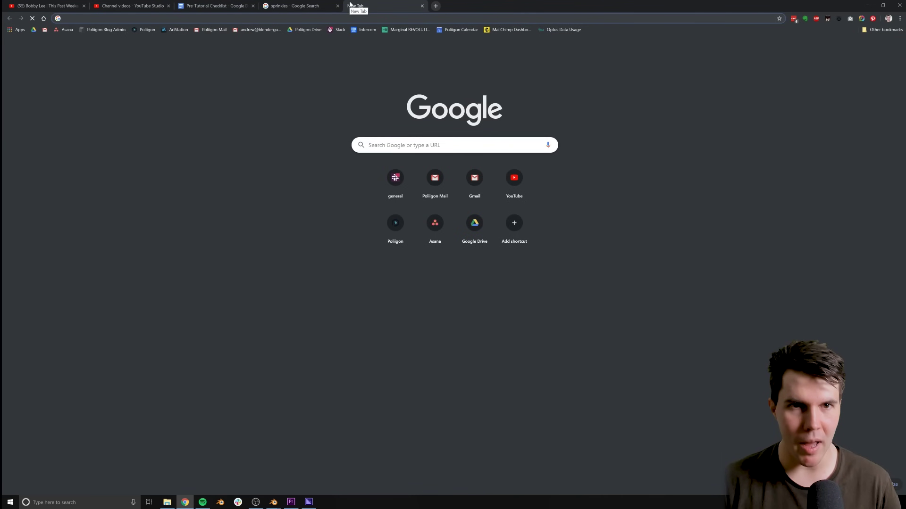
key(ctrl+w)
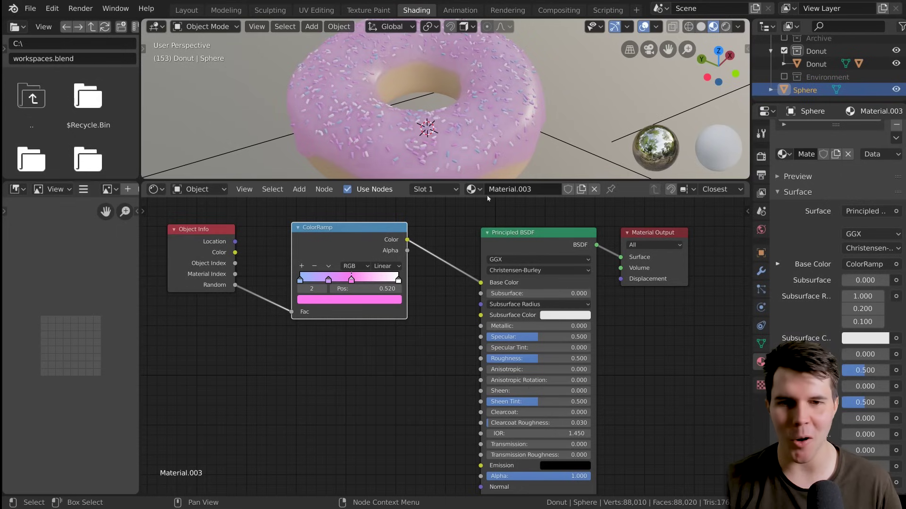
- Move the pink ColorRamp stop to about 0.54, add a stop at about 0.75, and color the new stop pale yellow
drag(354, 278, 379, 279)
click(301, 266)
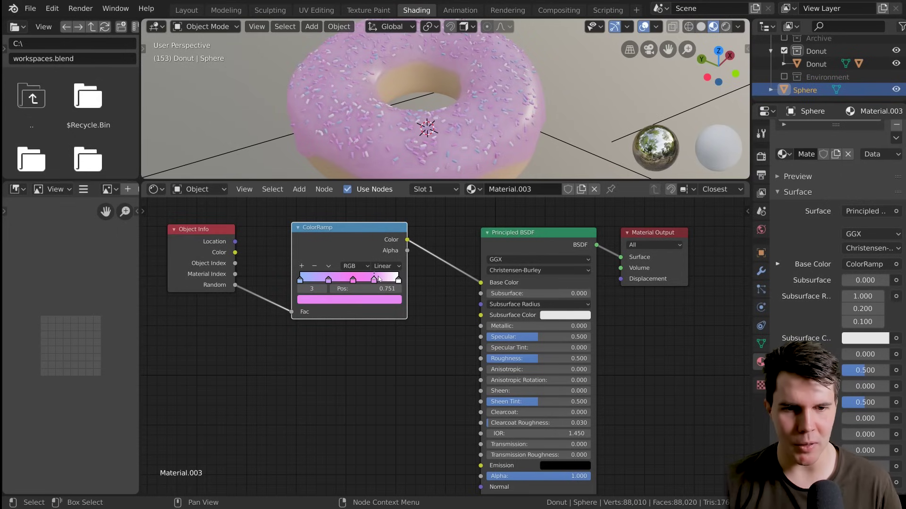
click(358, 301)
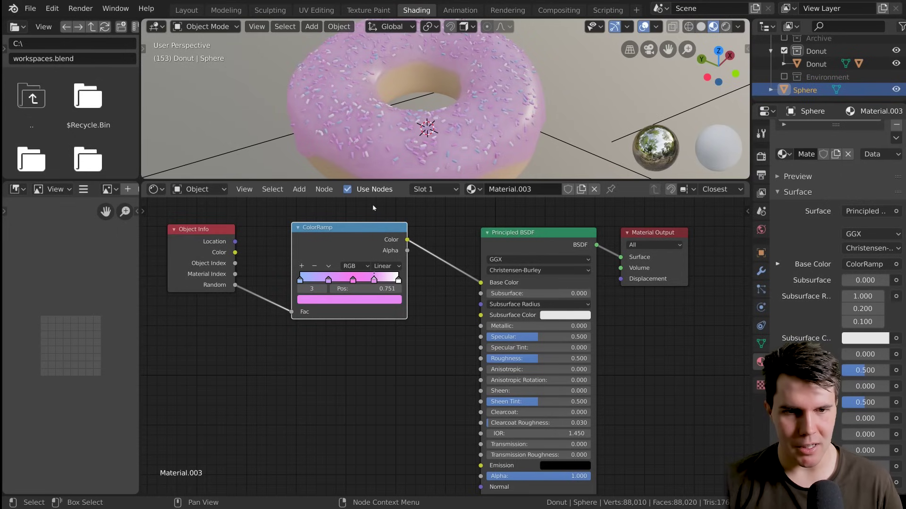
click(379, 301)
drag(355, 215, 326, 201)
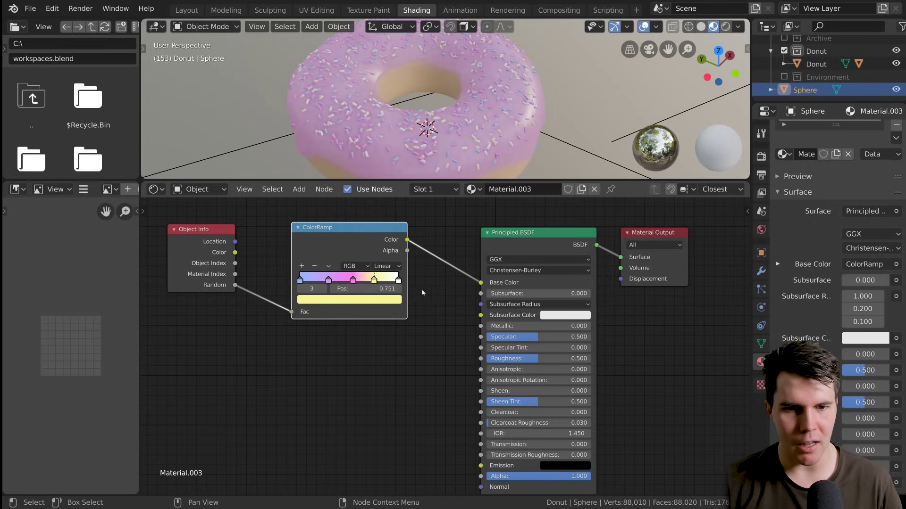
- Inspect the sprinkle colors across the whole donut in a maximized viewport, through the camera and from a free angle
click(329, 281)
scroll(451, 143, up, 3)
middle_drag(431, 127, 455, 127)
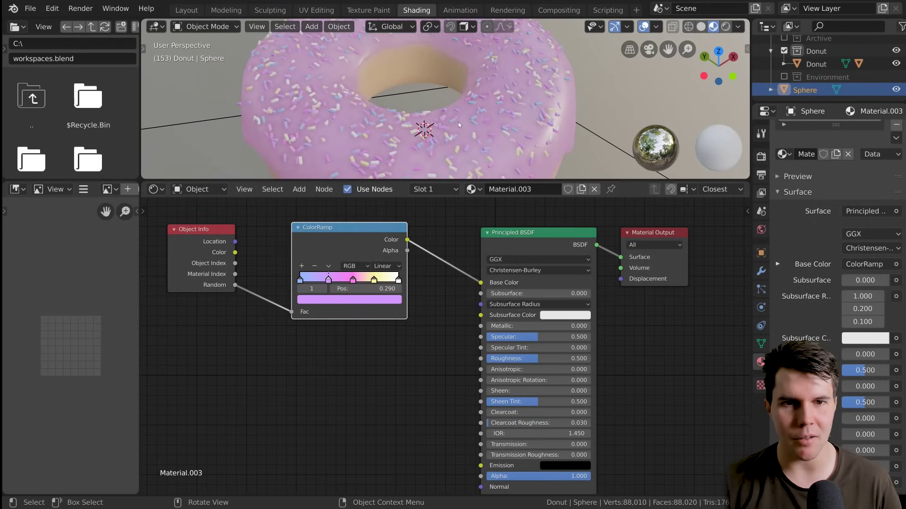
key(ctrl+space)
mouse_move(495, 173)
middle_down()
mouse_move(449, 151)
mouse_move(503, 163)
middle_up()
click(503, 163)
key(KP_Decimal)
key(KP_0)
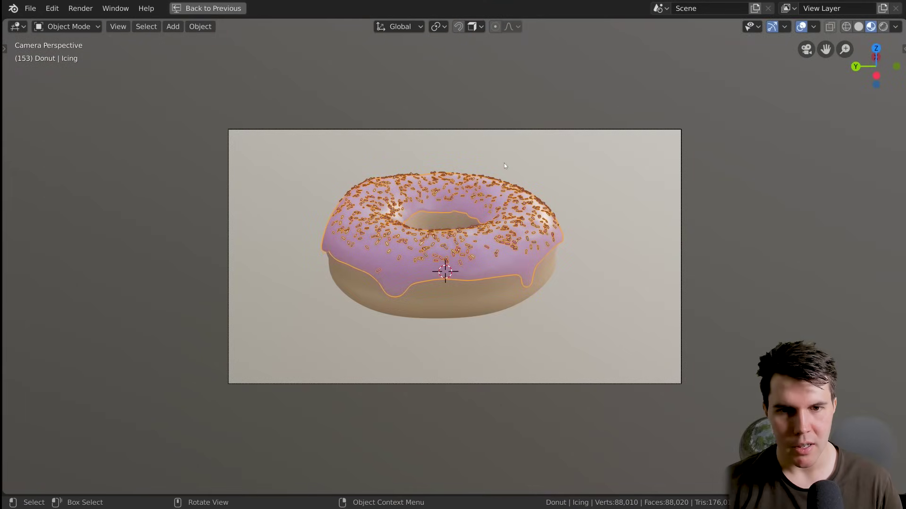
key(alt+a)
middle_drag(538, 188, 470, 208)
scroll(470, 207, up, 2)
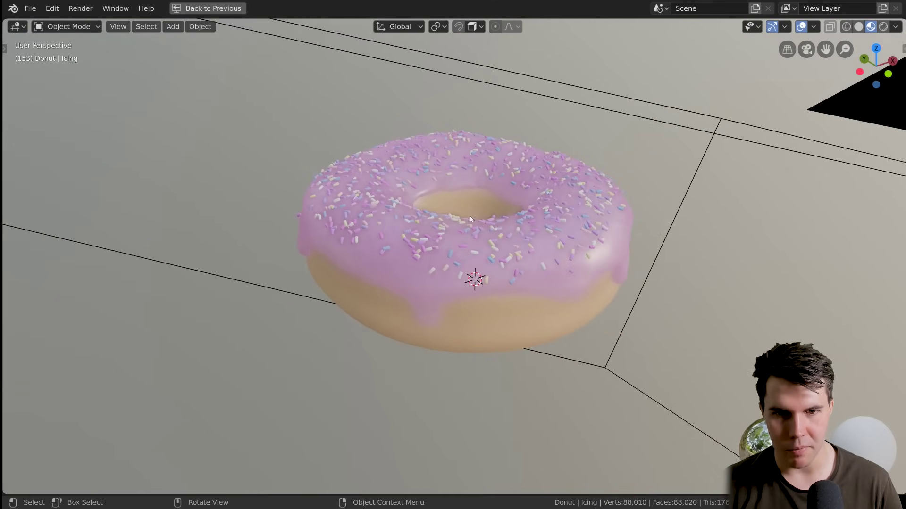
key(ctrl+space)
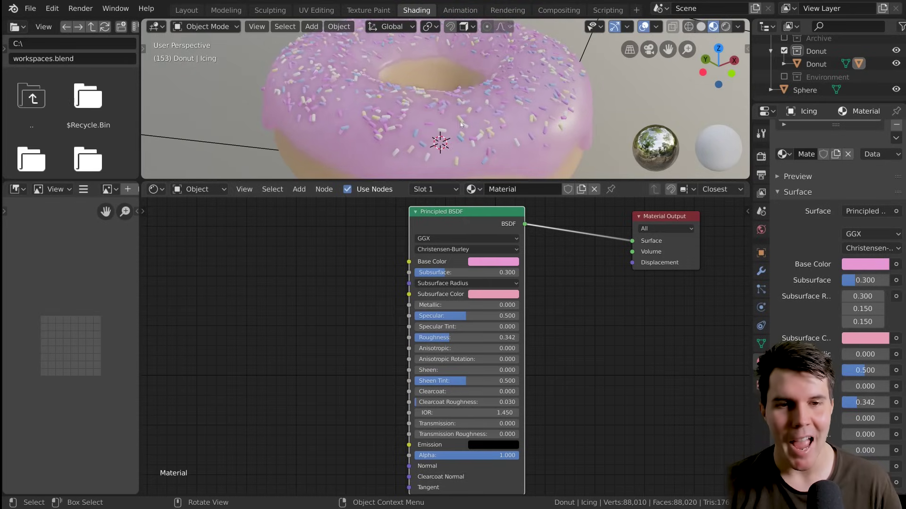
- Select the Sphere sprinkle object again to bring back its material nodes
click(460, 120)
scroll(424, 119, down, 4)
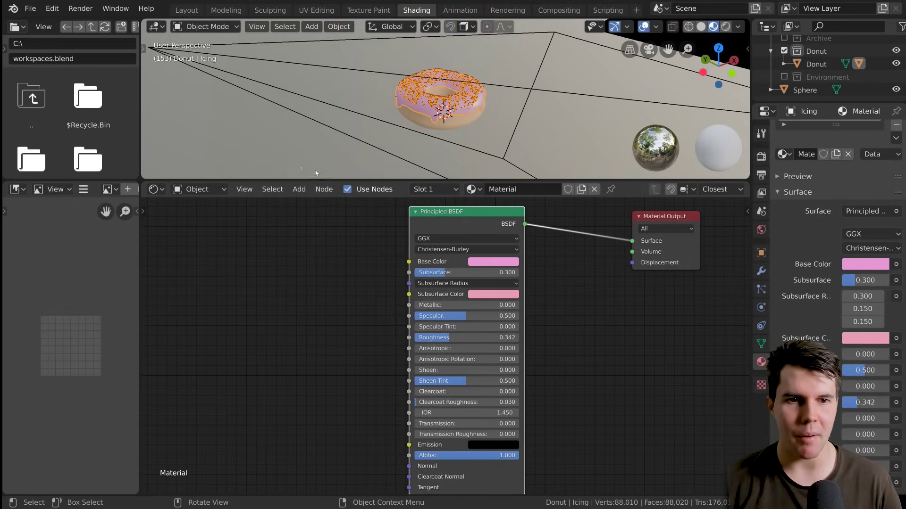
click(480, 92)
scroll(480, 92, up, 5)
scroll(482, 97, up, 3)
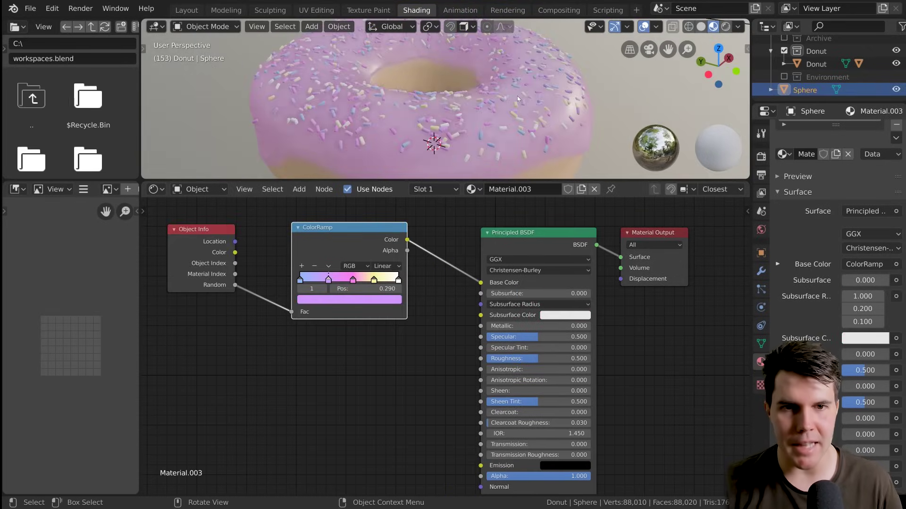
scroll(323, 286, up, 1)
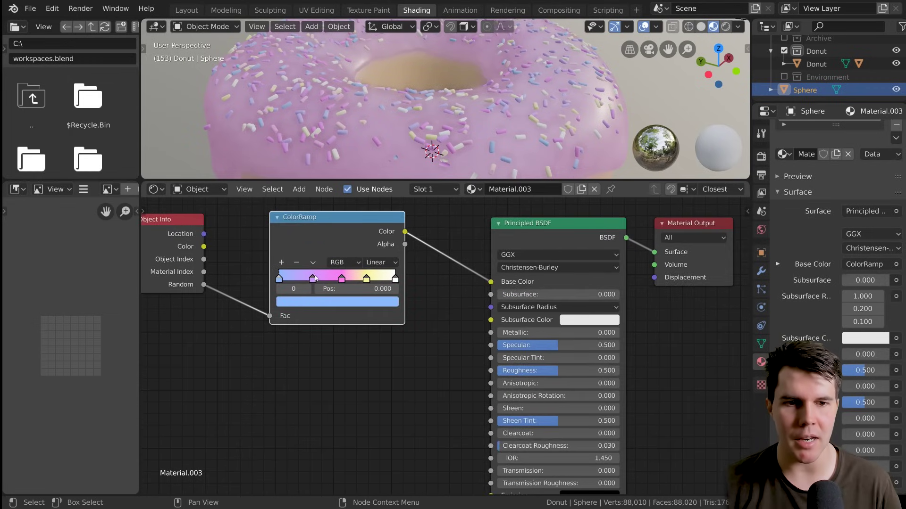
- Shift the ColorRamp's pink stop to 0.532 and the purple stop to 0.259
click(341, 279)
middle_drag(388, 127, 412, 126)
scroll(412, 126, down, 1)
drag(344, 283, 342, 282)
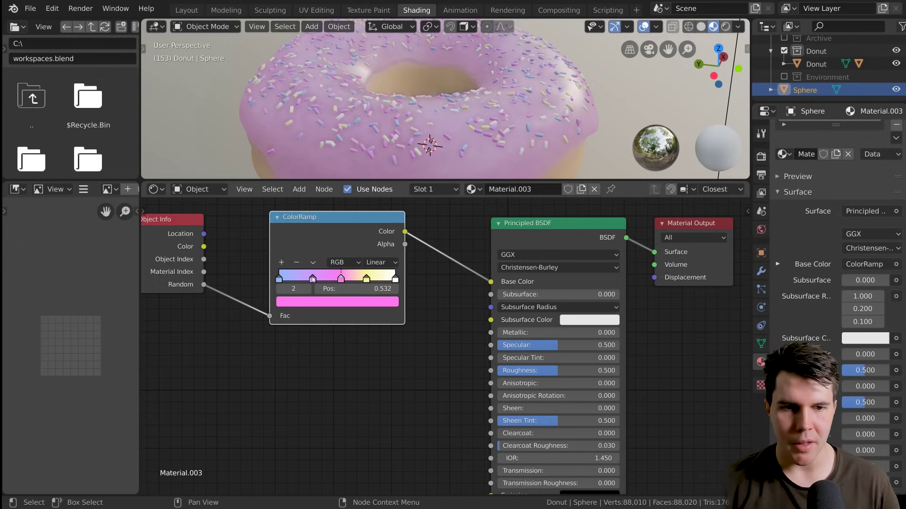
drag(312, 278, 309, 279)
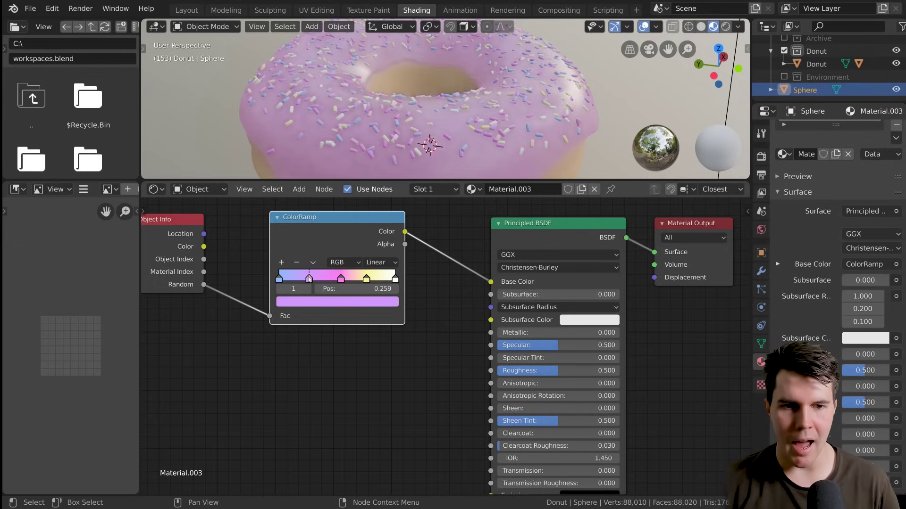
- Set the ColorRamp interpolation to Constant so each sprinkle gets one distinct palette color
click(384, 263)
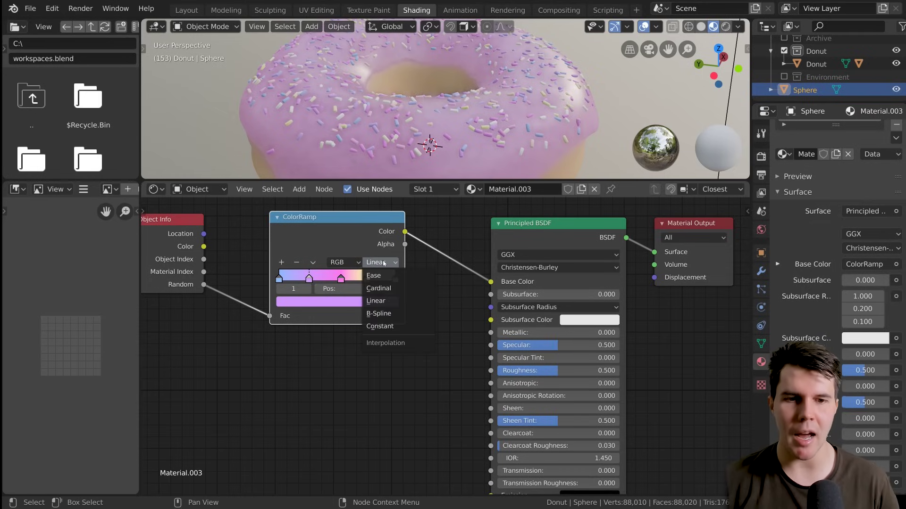
click(399, 327)
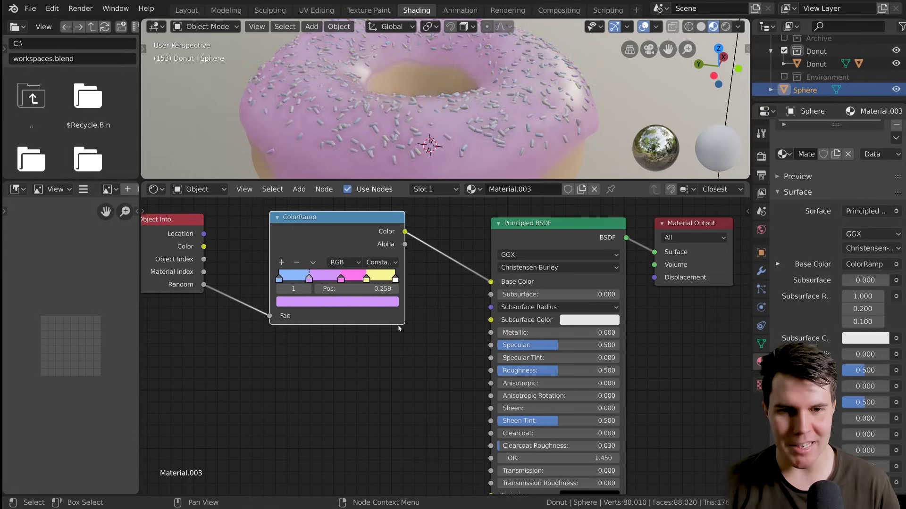
click(343, 277)
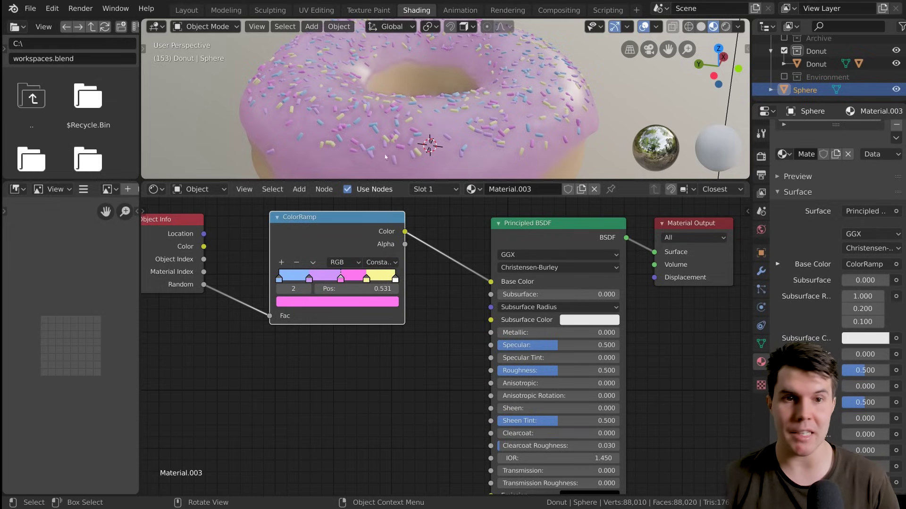
- Space the ColorRamp stops more evenly, placing pink at 0.399, yellow at 0.592 and white at 0.819, with purple closer to blue
drag(279, 280, 313, 281)
click(279, 279)
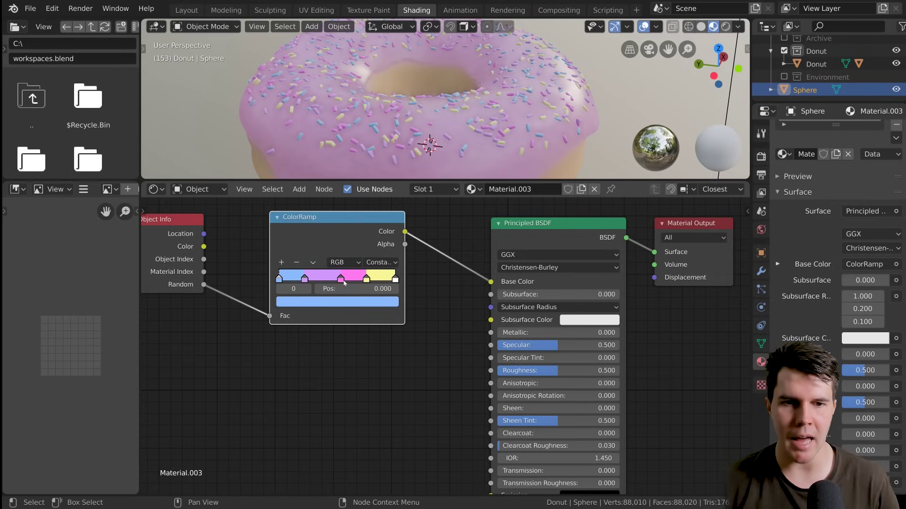
drag(395, 279, 394, 280)
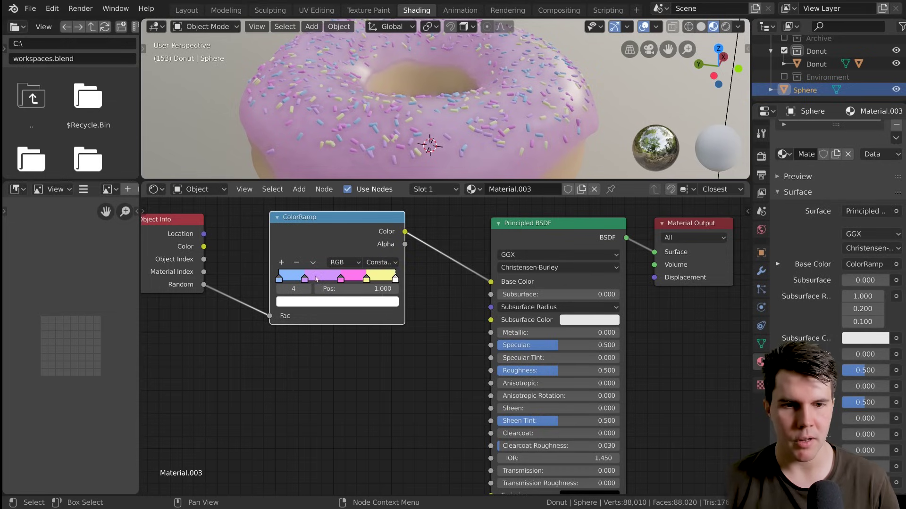
drag(308, 278, 302, 279)
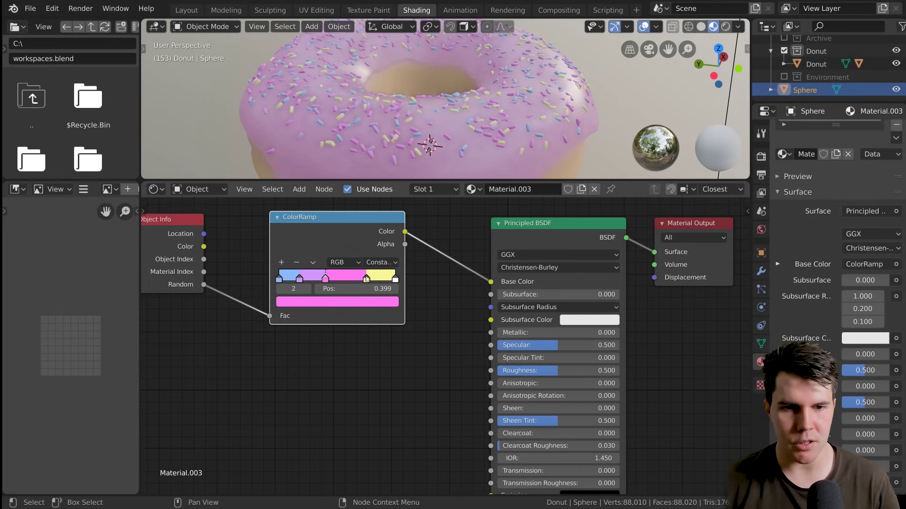
drag(366, 279, 388, 279)
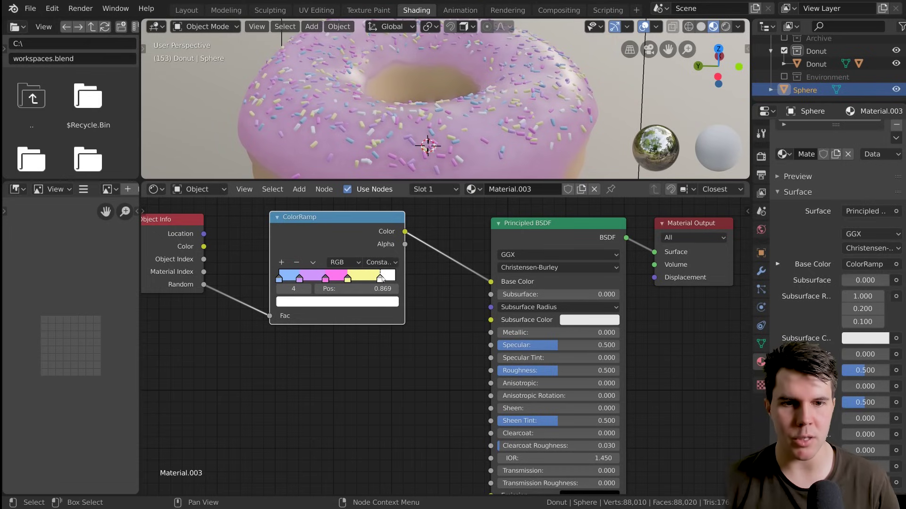
click(348, 279)
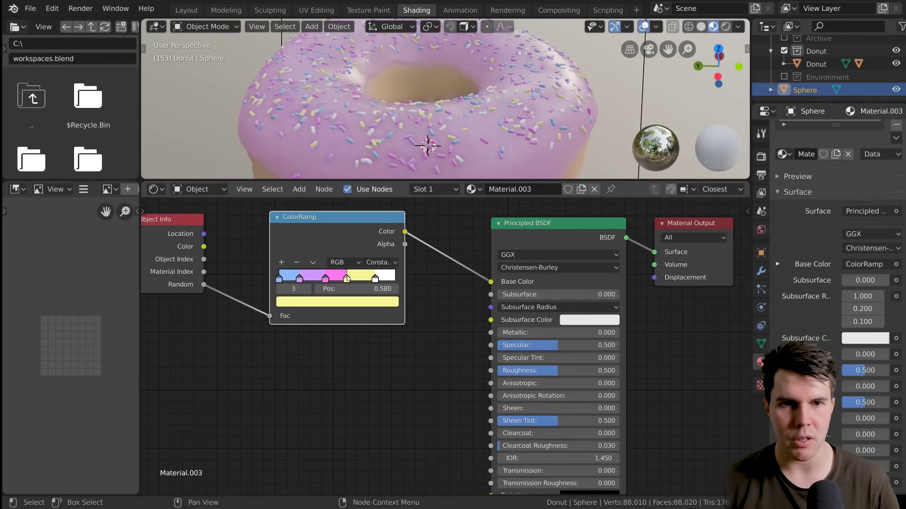
drag(343, 278, 346, 279)
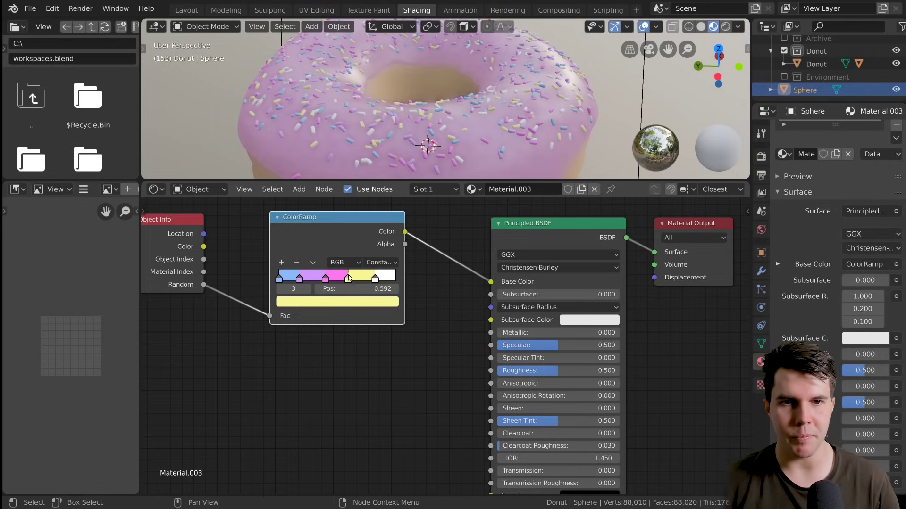
click(376, 278)
- View the donut from the other side and move the Object Info node closer to the ColorRamp node
middle_drag(338, 124, 603, 129)
mouse_move(377, 231)
mouse_down()
mouse_move(412, 242)
mouse_move(367, 225)
mouse_move(382, 243)
mouse_up()
scroll(330, 251, down, 1)
drag(187, 257, 225, 271)
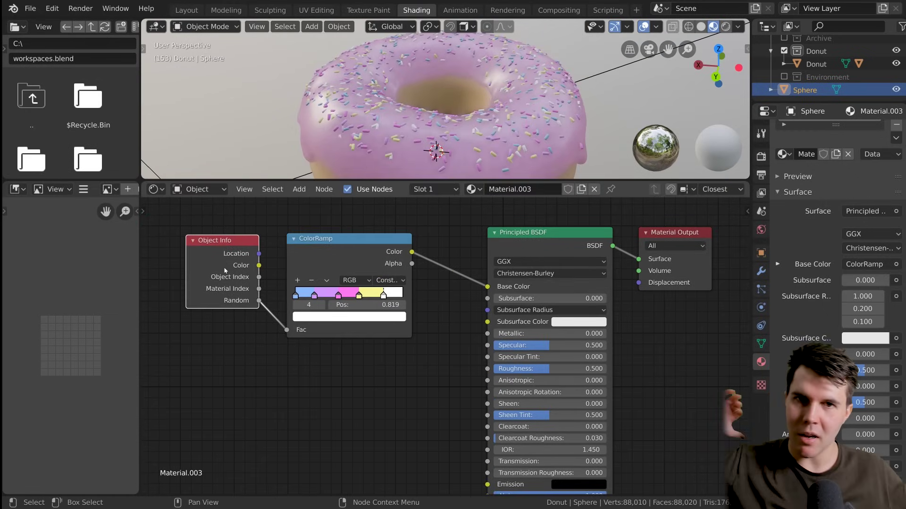
click(357, 265)
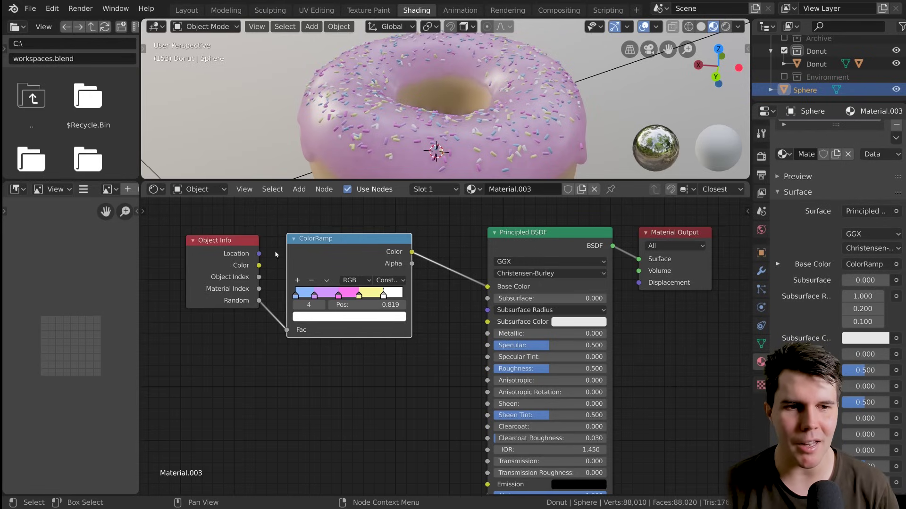
drag(346, 244, 355, 246)
- Fine-tune the ColorRamp bands by placing the pink stop at 0.374, yellow at 0.599 and white at 0.782, nudging purple slightly
scroll(366, 297, up, 1)
scroll(384, 289, up, 1)
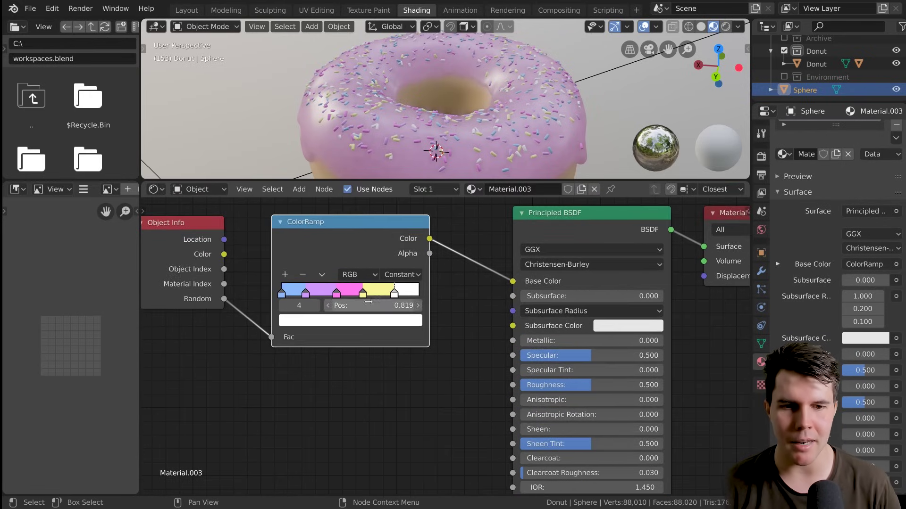
click(331, 288)
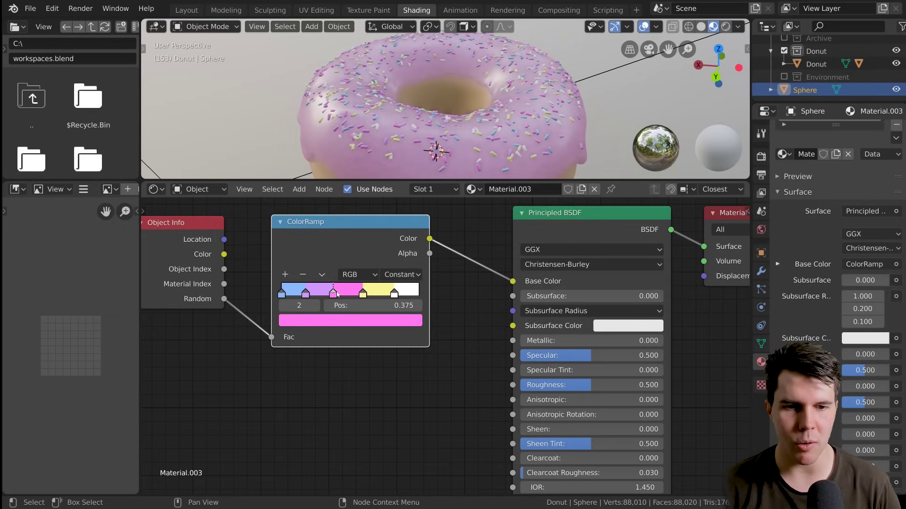
drag(354, 293, 359, 293)
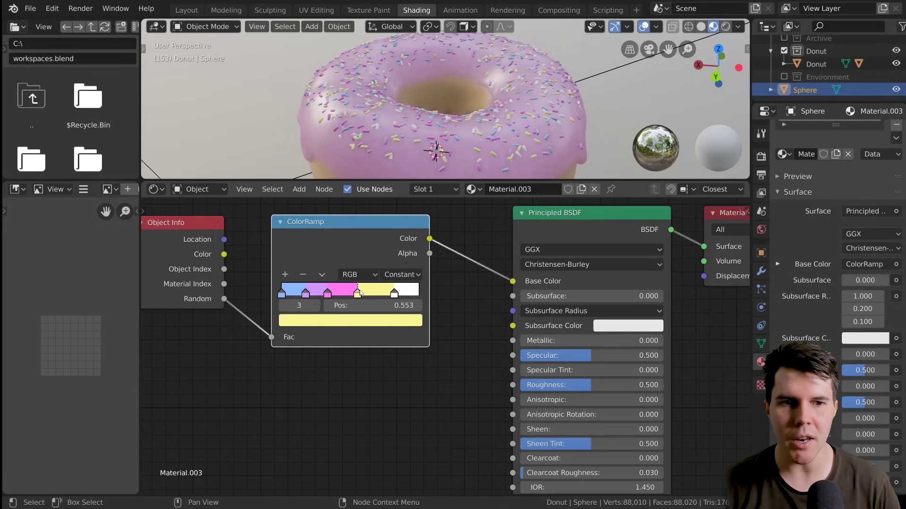
drag(394, 297, 390, 299)
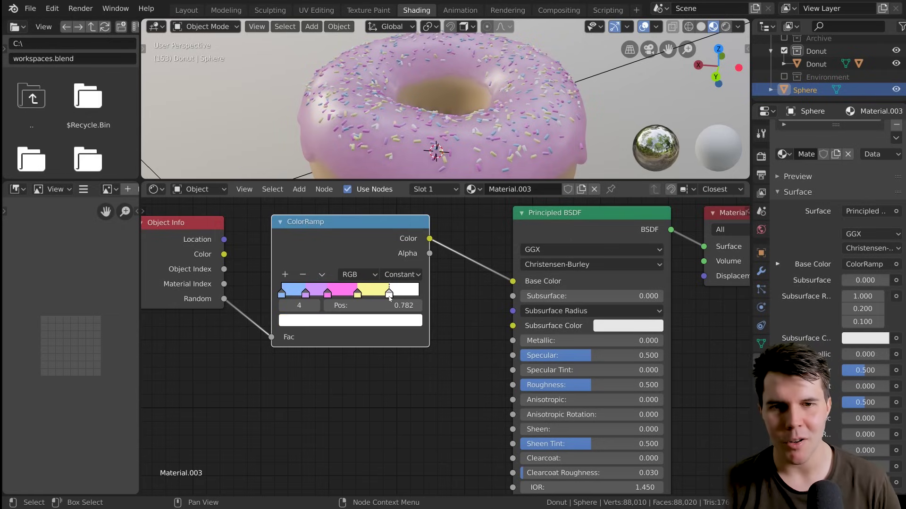
drag(307, 294, 308, 294)
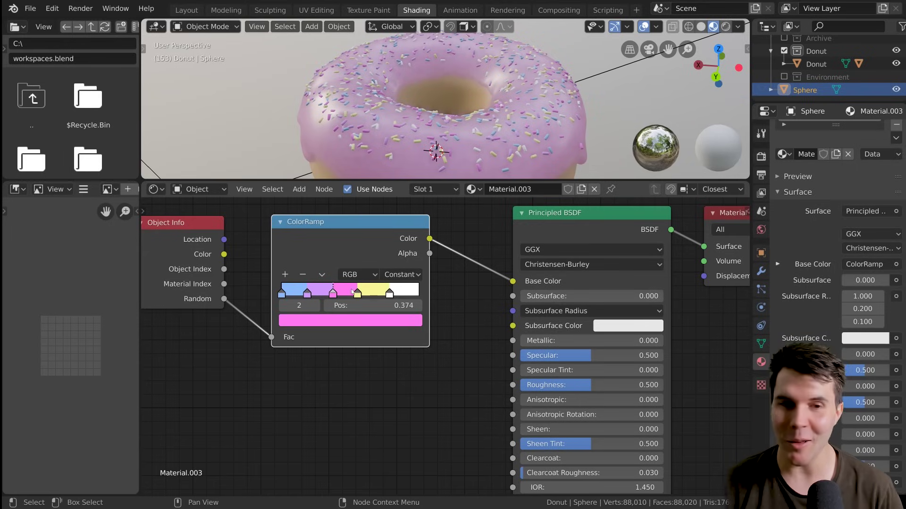
drag(363, 292, 370, 292)
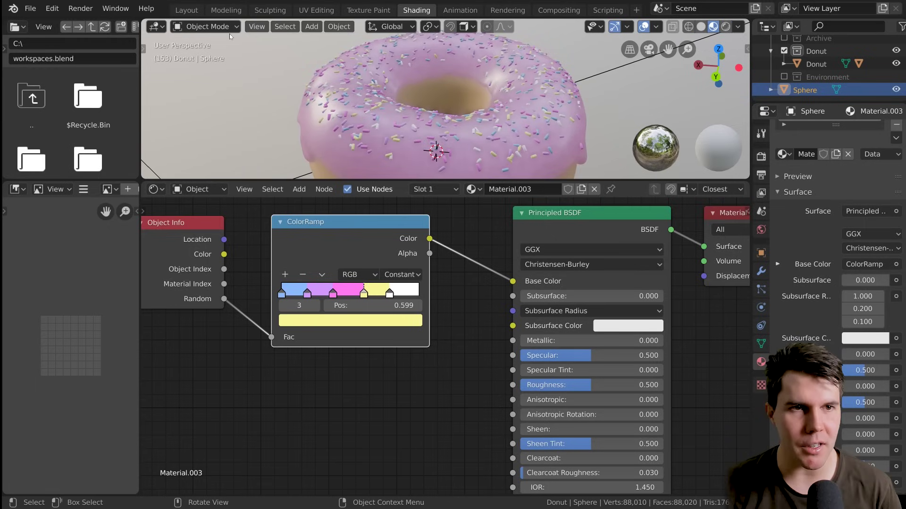
- Examine the Principled BSDF settings of the sprinkle material
scroll(418, 353, down, 2)
middle_drag(505, 324, 395, 305)
scroll(456, 123, up, 1)
scroll(455, 123, down, 1)
middle_drag(469, 338, 451, 293)
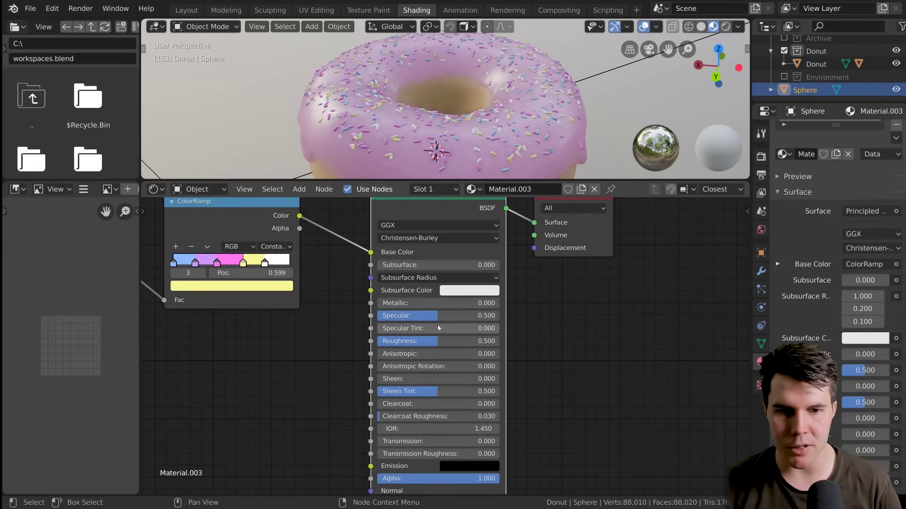
middle_drag(437, 360, 438, 314)
middle_drag(460, 258, 459, 340)
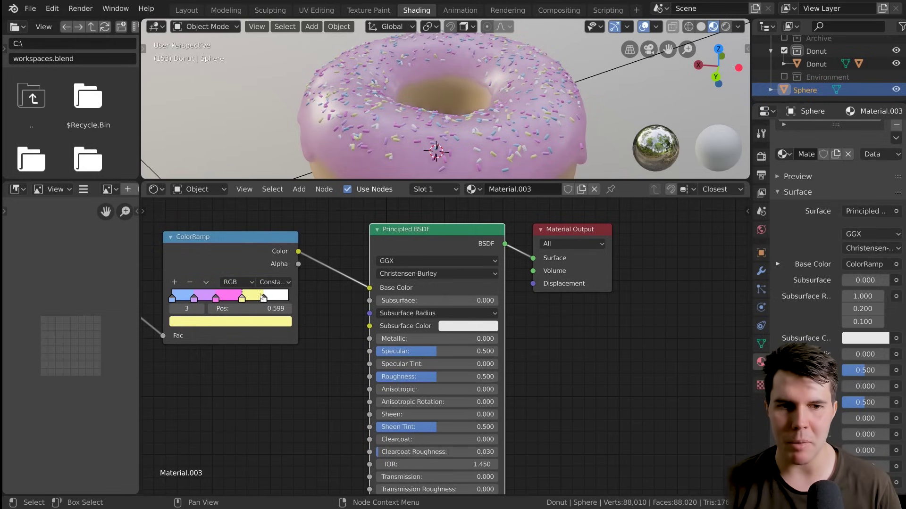
- Set the Roughness of the sprinkle material's Principled BSDF to 0.800 and inspect the sprinkles from several angles
drag(227, 262, 231, 262)
middle_drag(473, 391, 481, 357)
scroll(480, 358, up, 3)
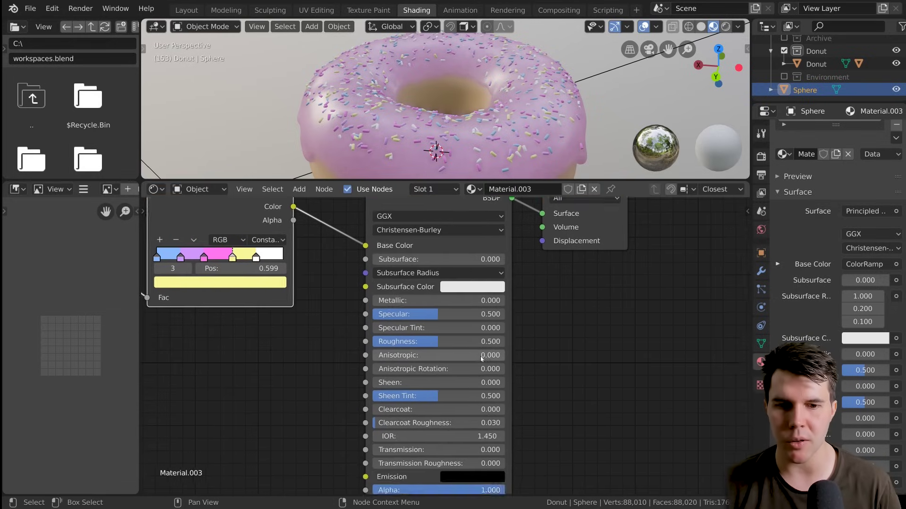
middle_drag(491, 307, 482, 342)
scroll(452, 136, up, 2)
middle_drag(481, 139, 439, 136)
scroll(439, 136, down, 1)
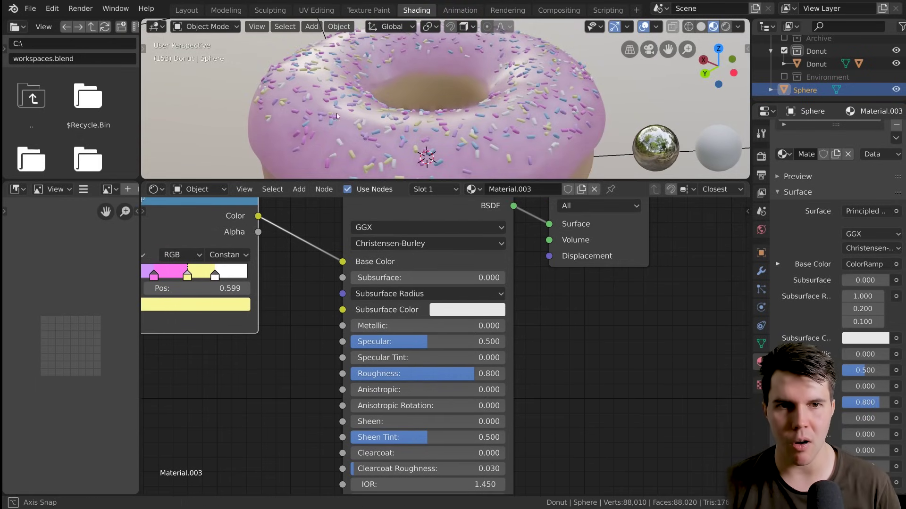
middle_drag(336, 113, 423, 135)
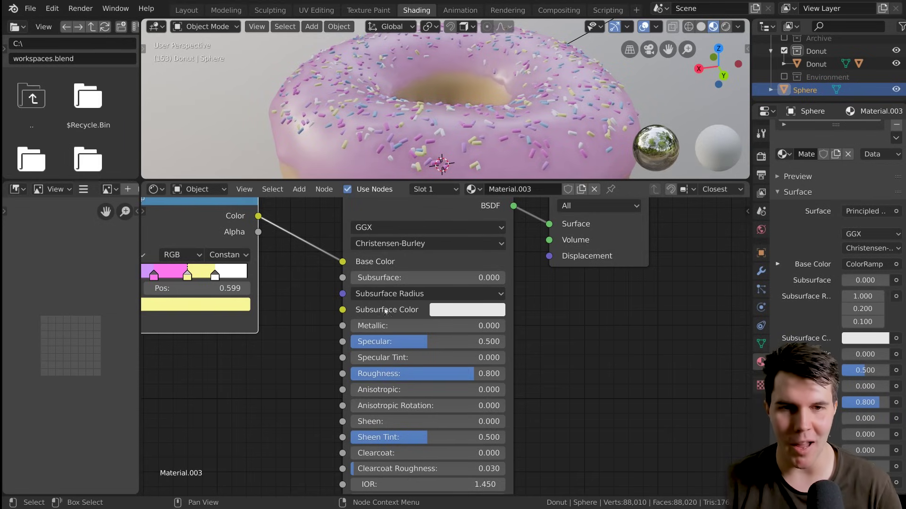
scroll(347, 310, down, 1)
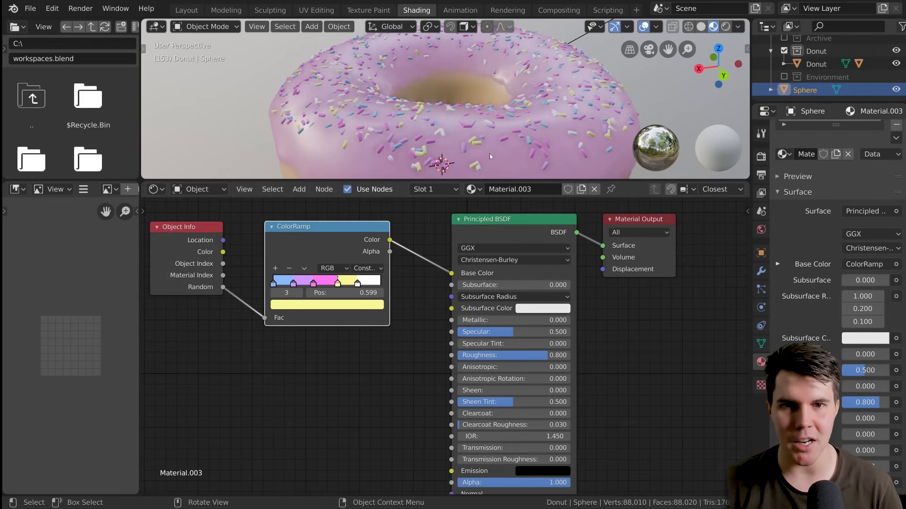
scroll(489, 154, down, 3)
middle_drag(489, 154, 592, 134)
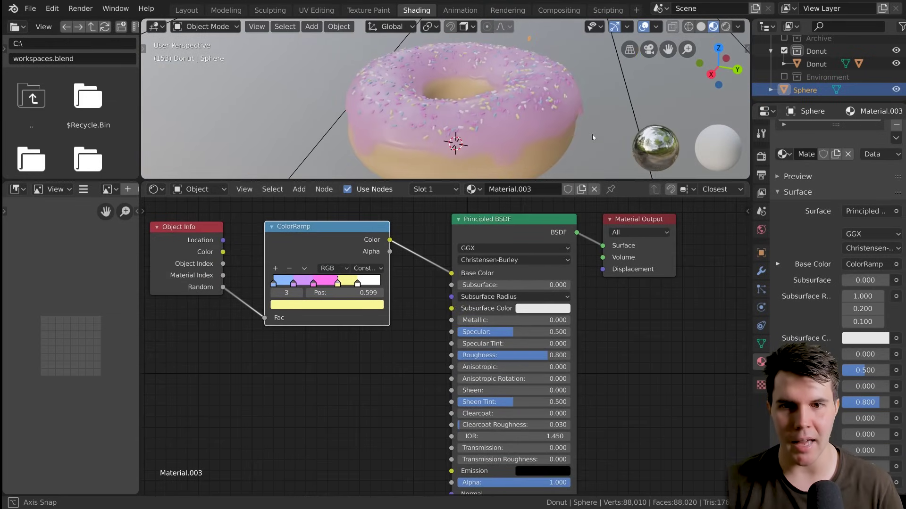
- Switch to the Layout workspace and compare the source sprinkle object with the sprinkles scattered on the donut
click(182, 14)
mouse_move(543, 184)
middle_down()
mouse_move(303, 231)
mouse_move(406, 241)
middle_up()
scroll(409, 242, up, 2)
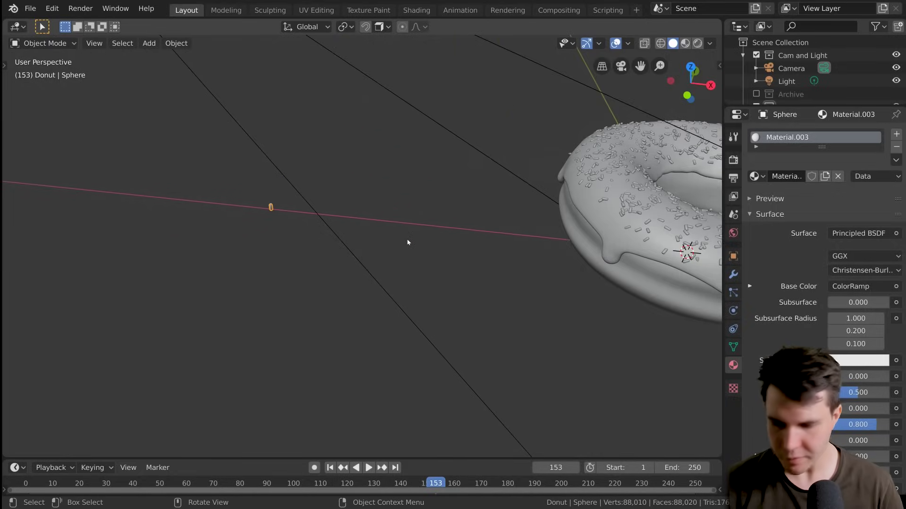
key(KP_Decimal)
scroll(438, 236, down, 5)
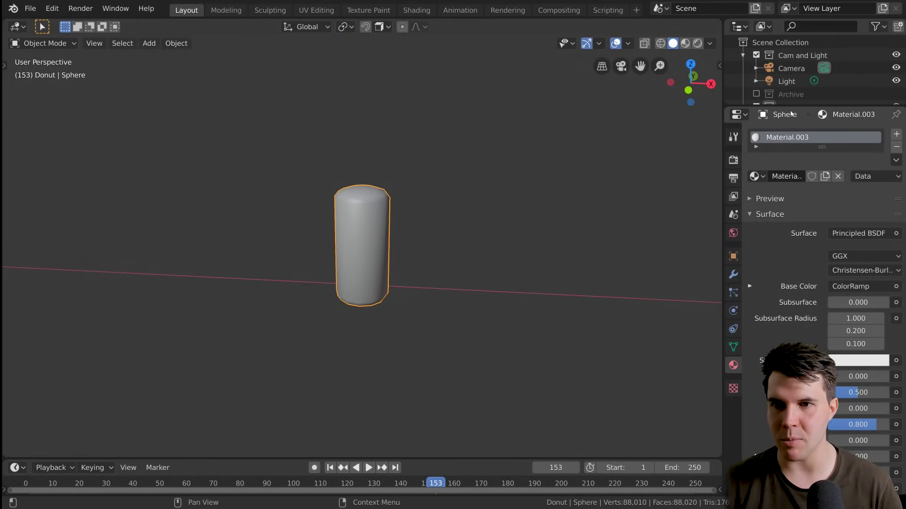
scroll(588, 216, down, 10)
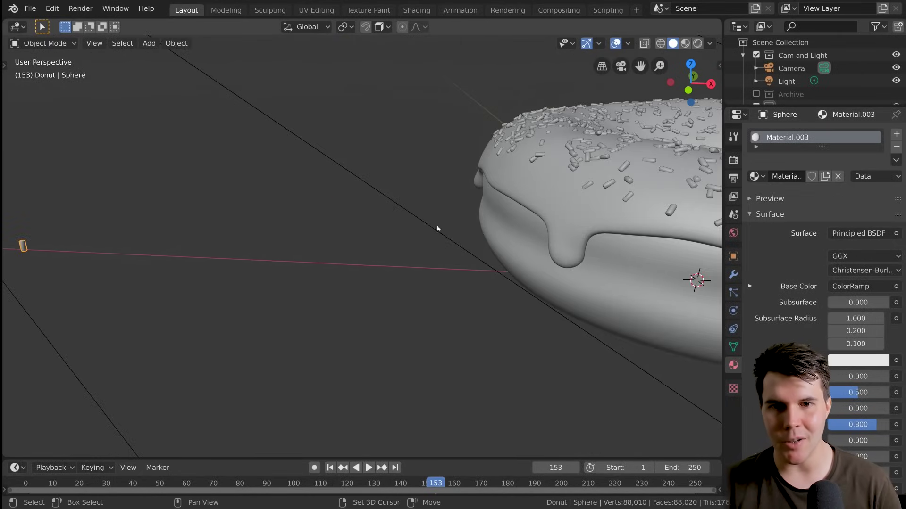
shift+middle_drag(436, 229, 229, 253)
middle_drag(472, 257, 398, 238)
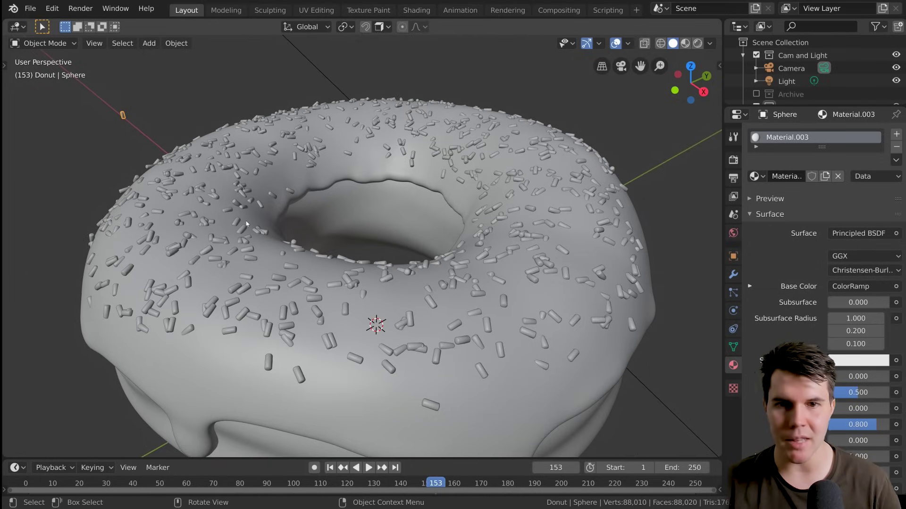
- Switch to the browser's sprinkle image results and examine the shapes in the Chocolate Pudding Sprinkle Cones picture
key(alt+Tab)
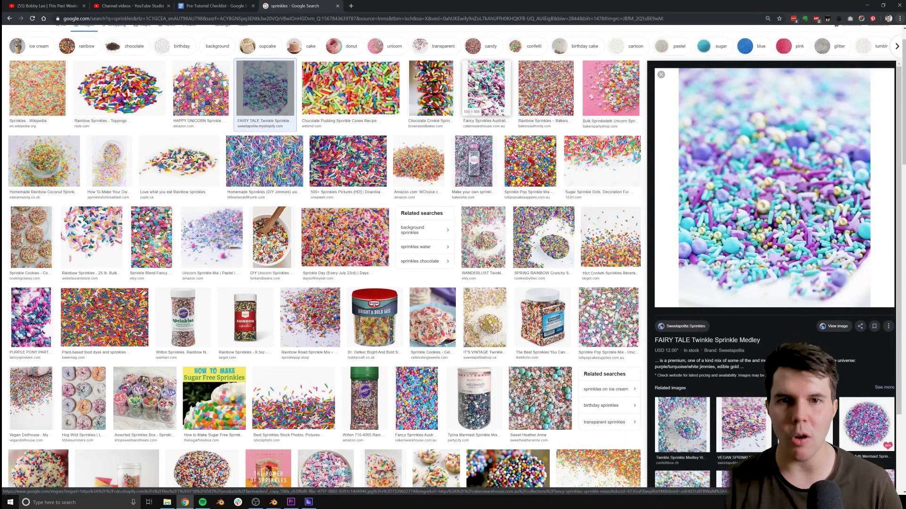
click(430, 90)
click(371, 64)
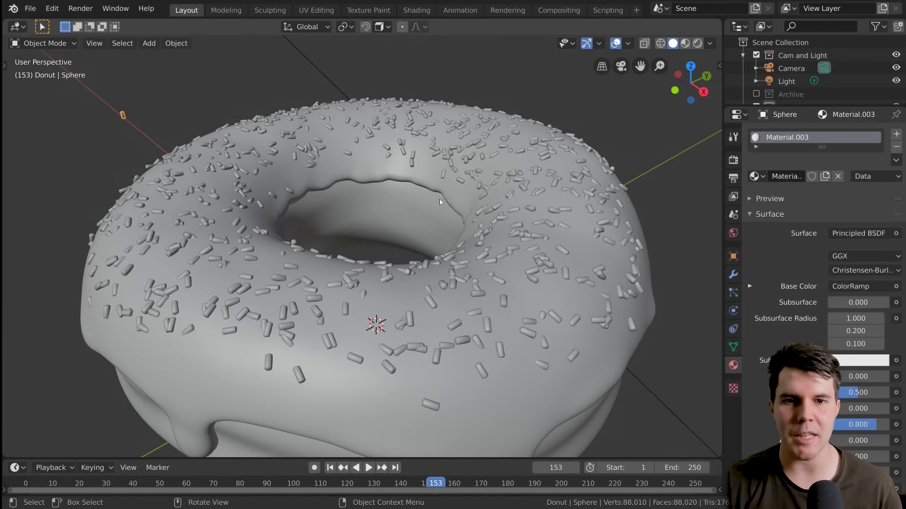
scroll(439, 202, down, 4)
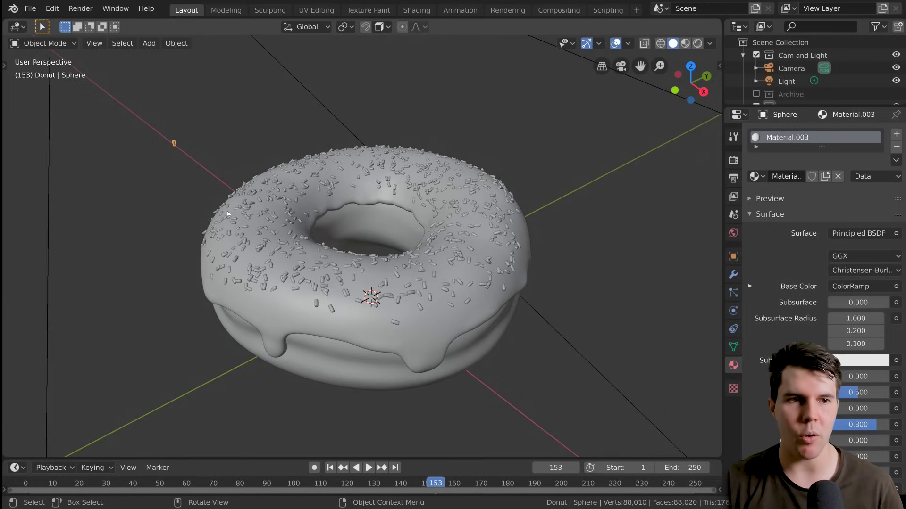
- Select the icing and try a higher Scale Randomness in its particle system's Render settings
middle_drag(227, 211, 378, 254)
click(378, 253)
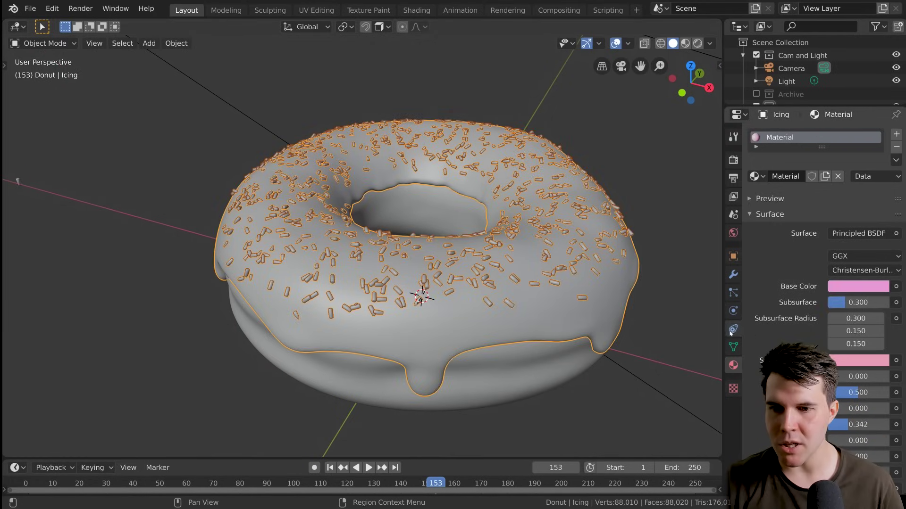
click(733, 294)
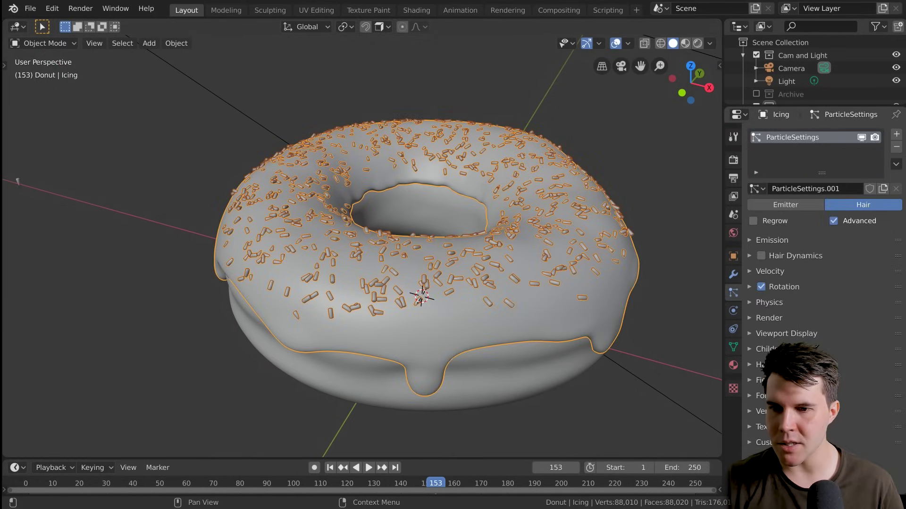
click(781, 319)
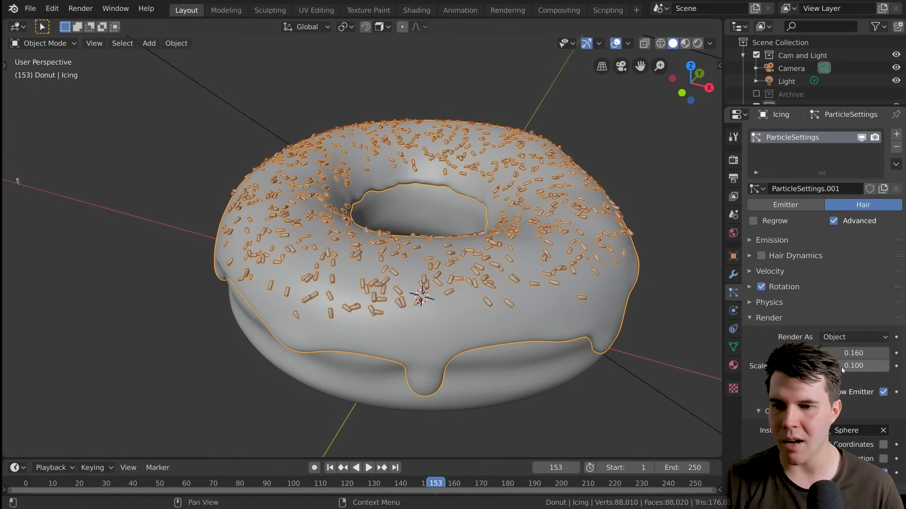
drag(842, 368, 878, 368)
- Launch a new Blender window and open the recent file Levelii_Part 2_Start.blend
key(alt+Tab)
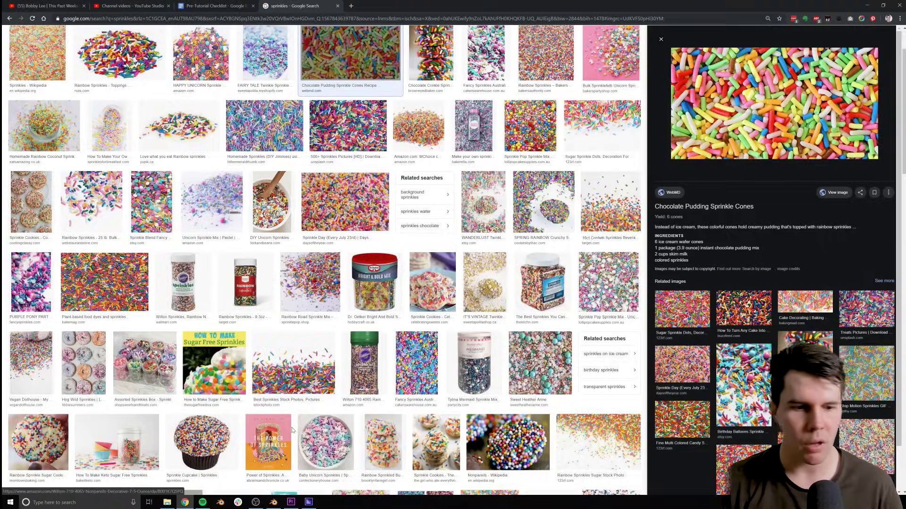
click(273, 502)
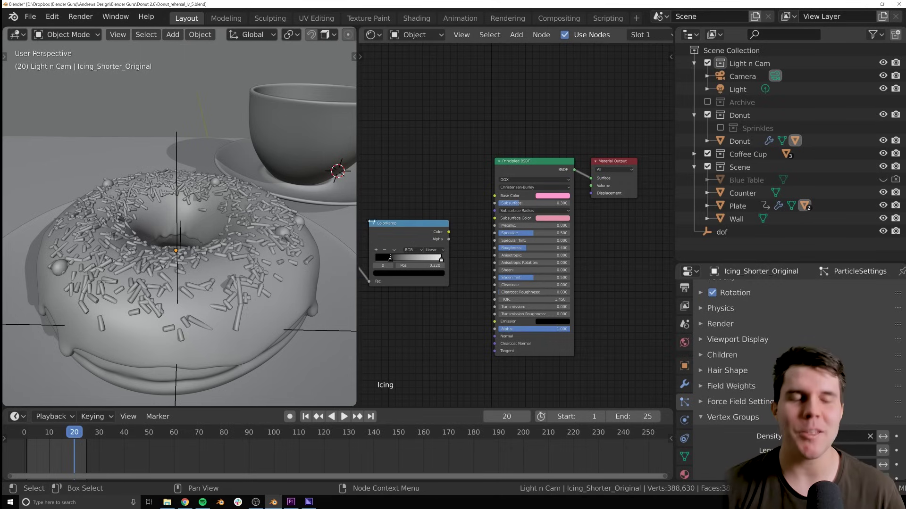
right_click(275, 507)
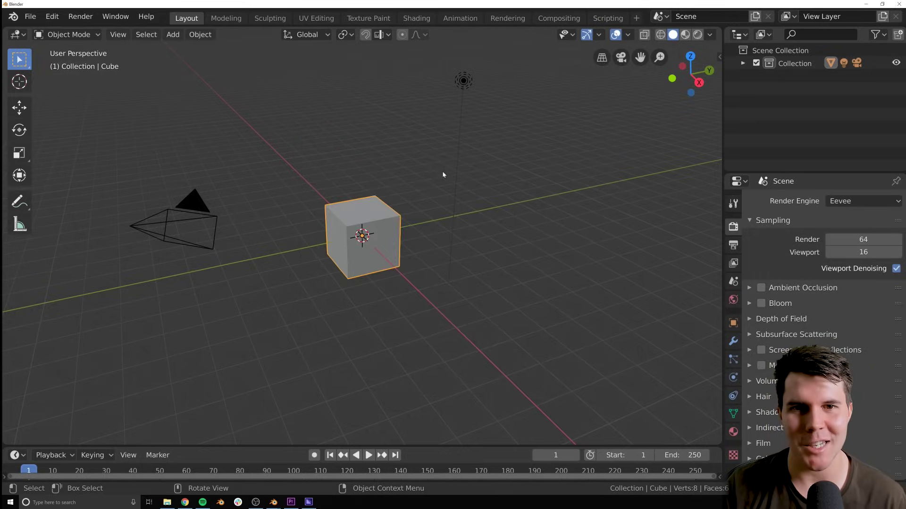
click(30, 16)
mouse_move(66, 57)
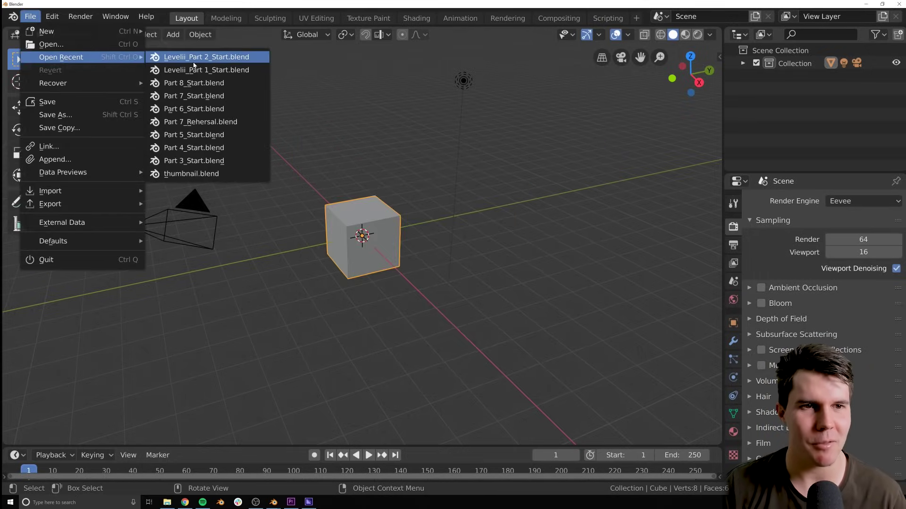
click(203, 57)
click(471, 238)
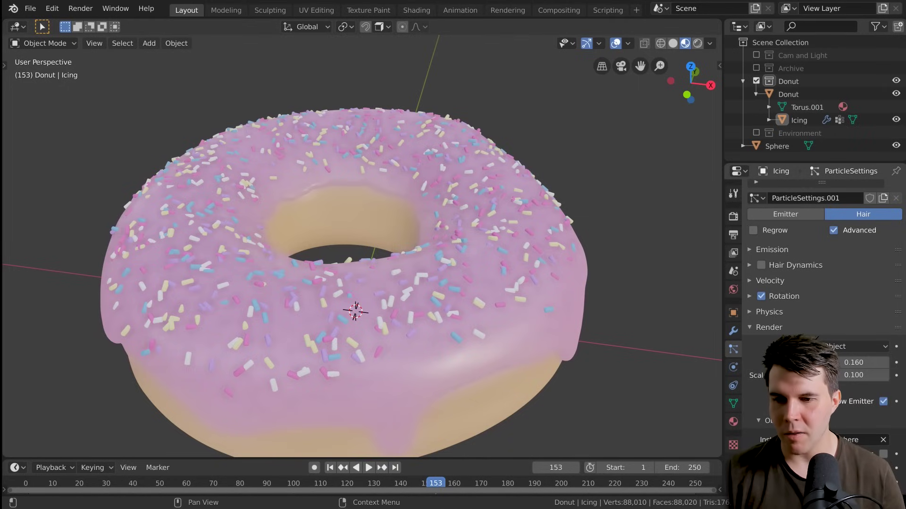
- Try Scale Randomness values of 0.383 and 0.646 on the icing's particles, and return it to 0.100
drag(826, 375, 868, 375)
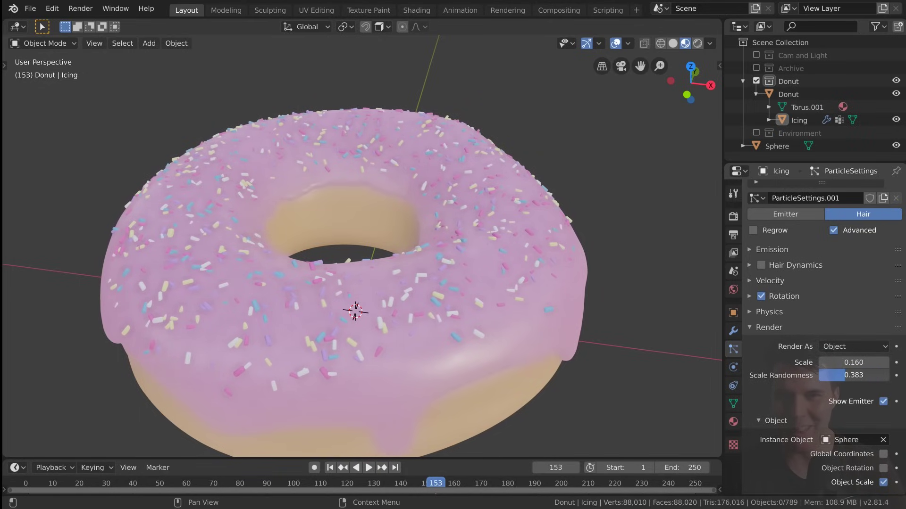
drag(829, 375, 864, 375)
scroll(476, 304, up, 5)
middle_drag(440, 249, 405, 189)
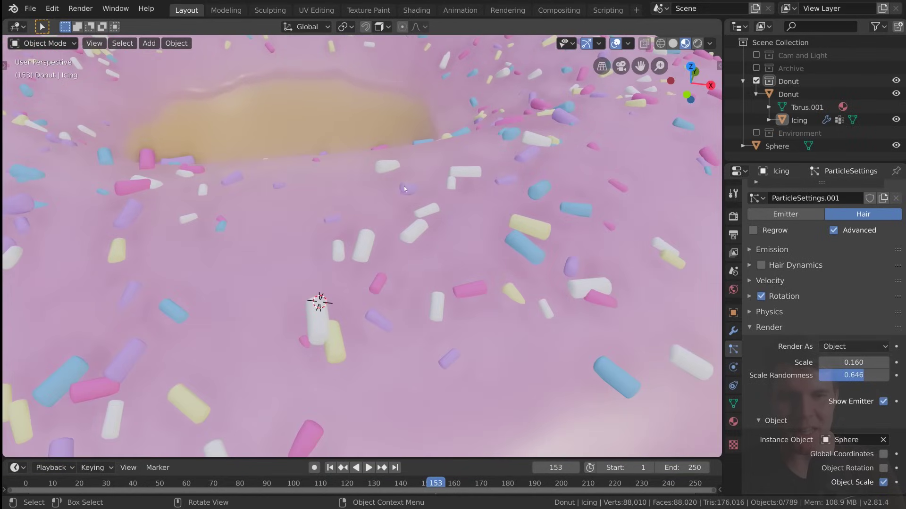
scroll(322, 225, down, 8)
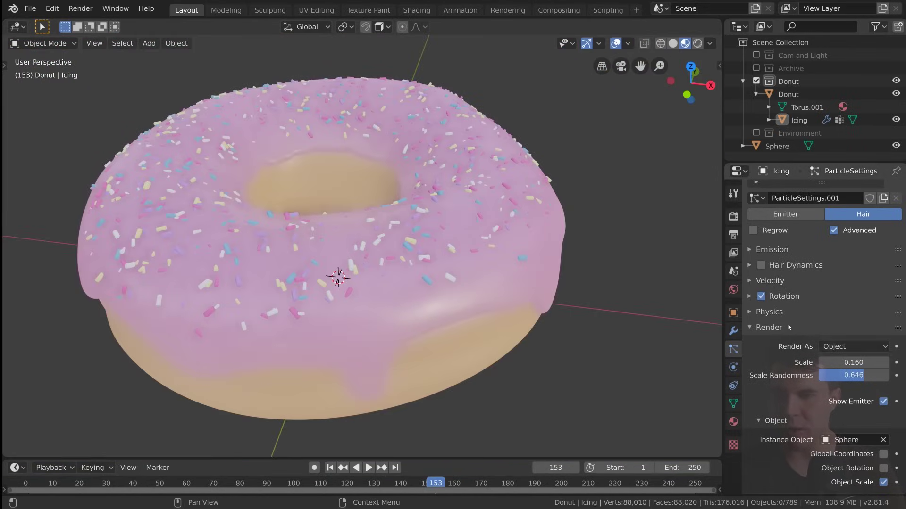
drag(861, 378, 833, 375)
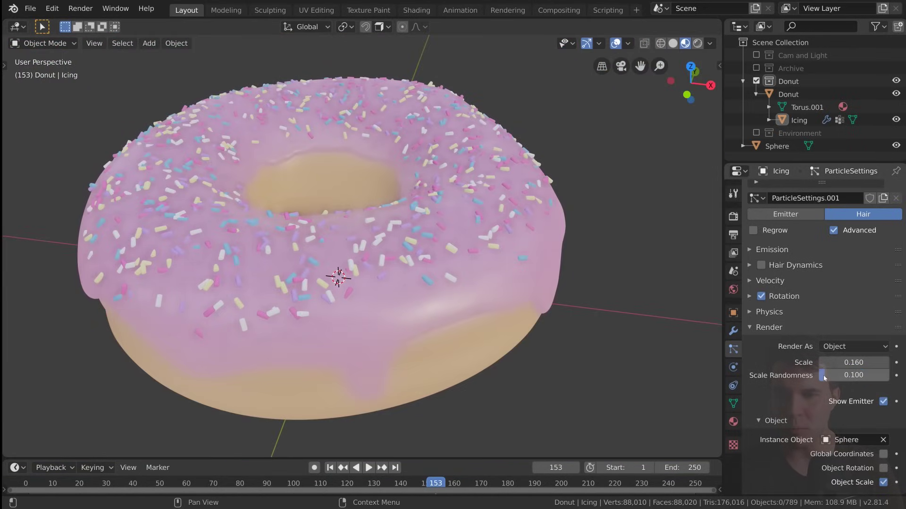
- Duplicate the lone source sprinkle beside the donut and place the copy next to it along the X axis
scroll(508, 273, down, 5)
middle_drag(477, 288, 466, 286)
scroll(466, 286, down, 1)
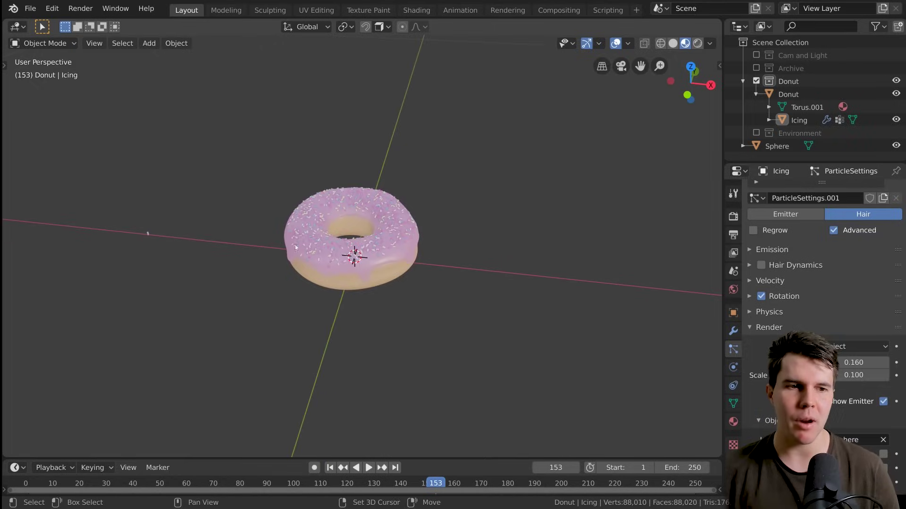
shift+middle_drag(217, 232, 397, 224)
scroll(398, 224, up, 1)
click(306, 224)
scroll(332, 233, up, 5)
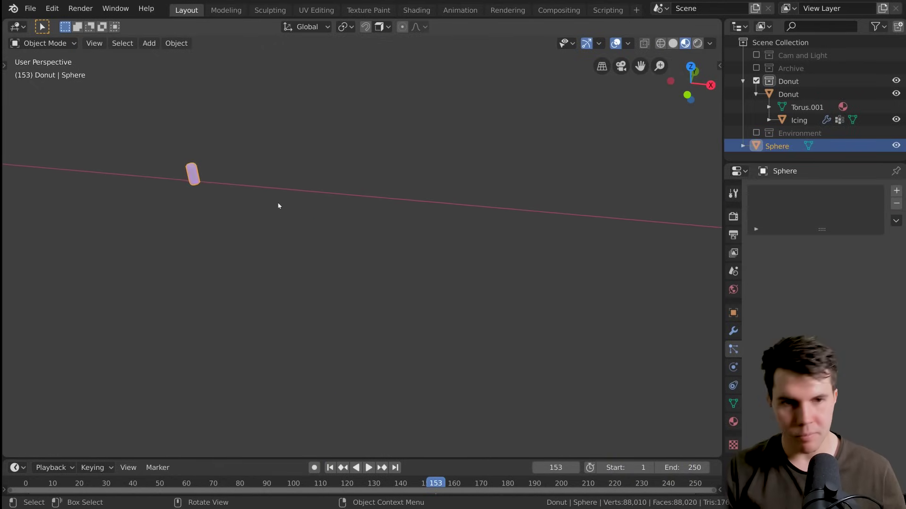
key(KP_Decimal)
middle_drag(363, 243, 385, 203)
scroll(431, 240, down, 2)
shift+middle_drag(455, 248, 409, 238)
click(122, 43)
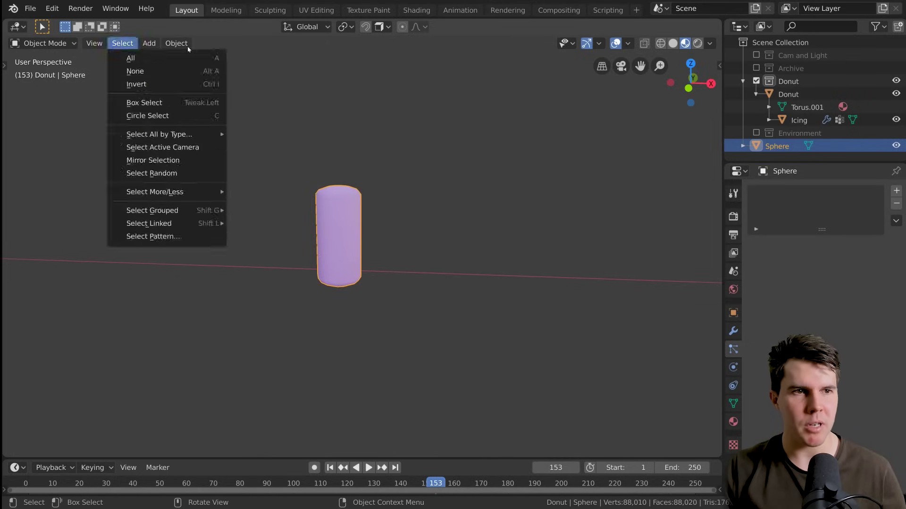
scroll(433, 275, down, 1)
key(shift+d)
key(x)
click(472, 274)
- Stretch the sprinkle copy to about twice its length by moving its upper vertices up along Z, selecting them with X-ray enabled
middle_drag(472, 275, 384, 244)
key(Tab)
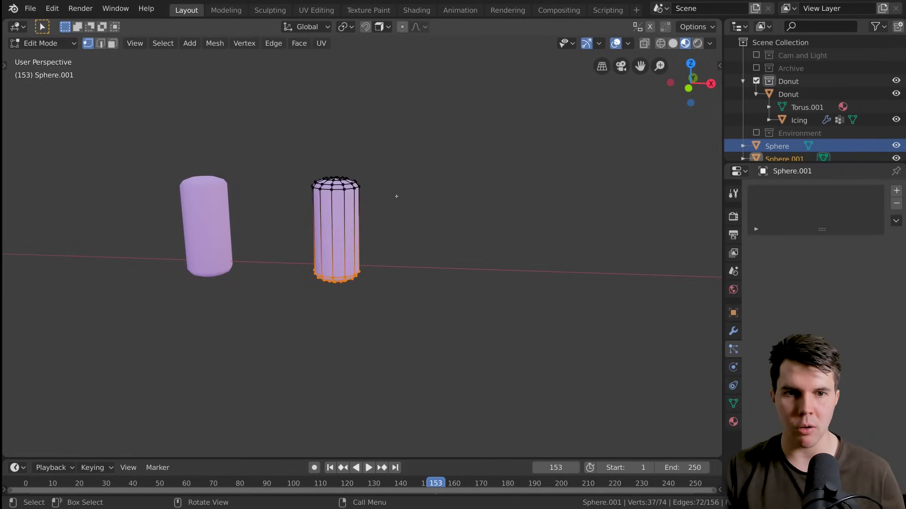
scroll(402, 194, up, 2)
click(644, 43)
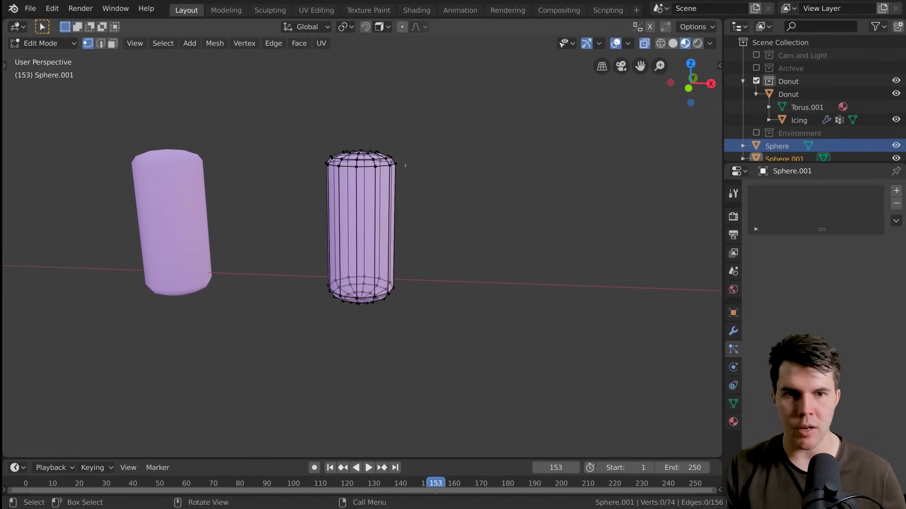
drag(252, 115, 458, 197)
middle_drag(458, 196, 429, 231)
scroll(469, 189, down, 2)
key(g)
key(z)
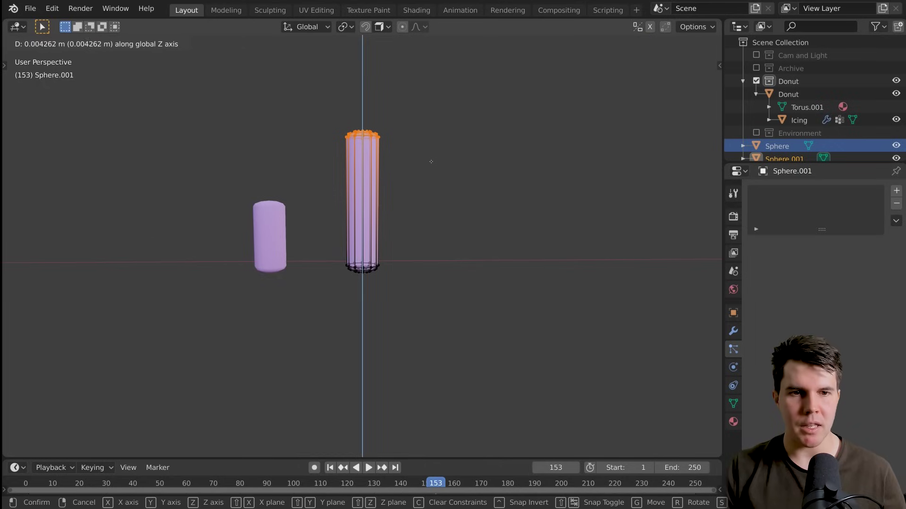
click(432, 153)
key(Tab)
- Set the icing's sprinkle particle system to render as Collection instead of a single object
middle_drag(457, 196, 442, 224)
scroll(442, 225, down, 10)
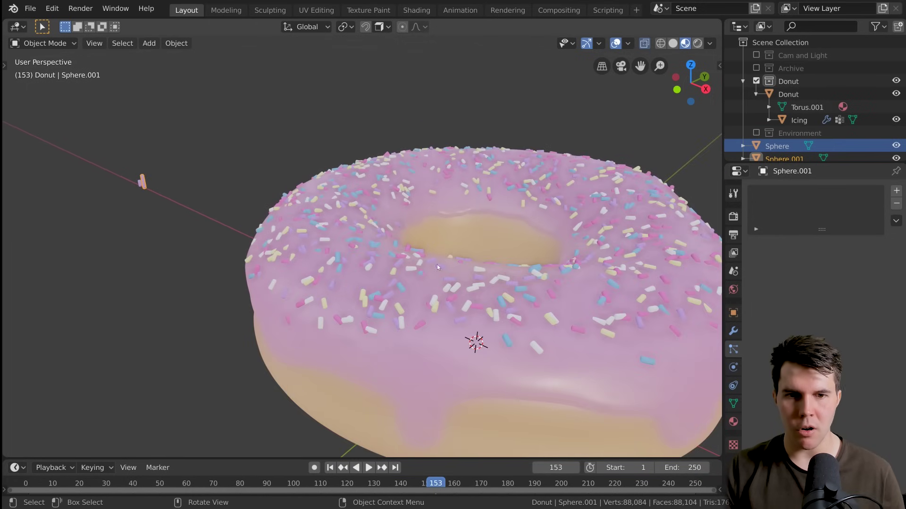
click(551, 287)
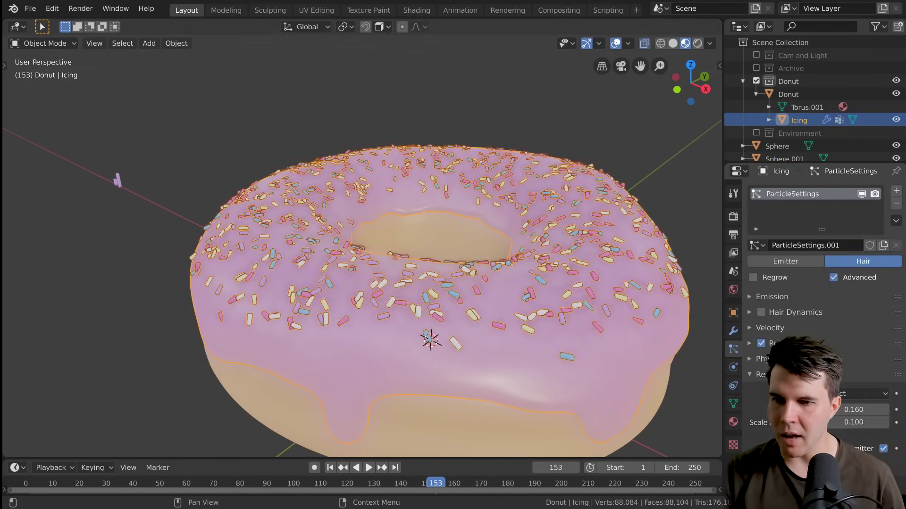
scroll(821, 307, down, 5)
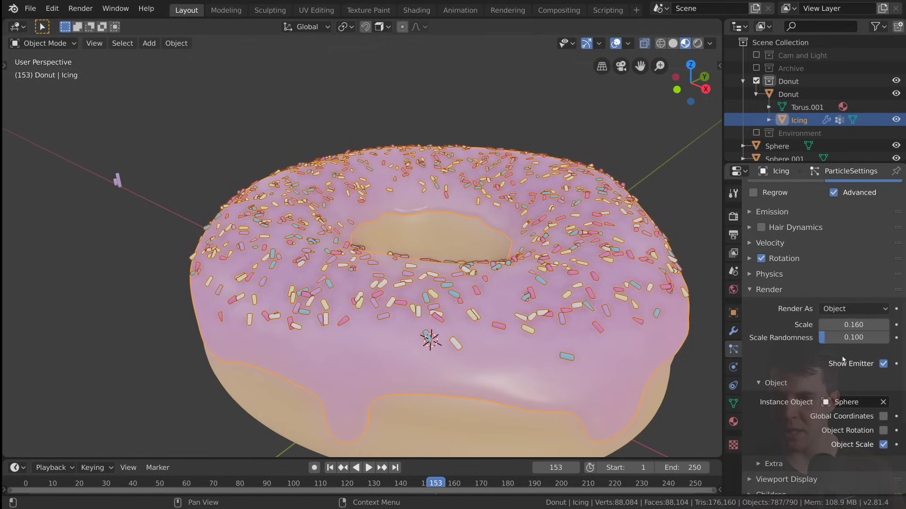
click(841, 308)
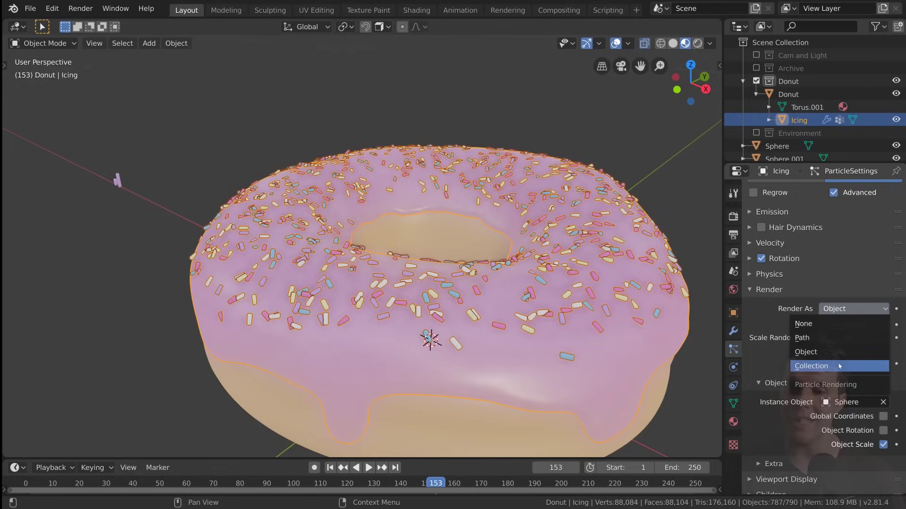
click(840, 366)
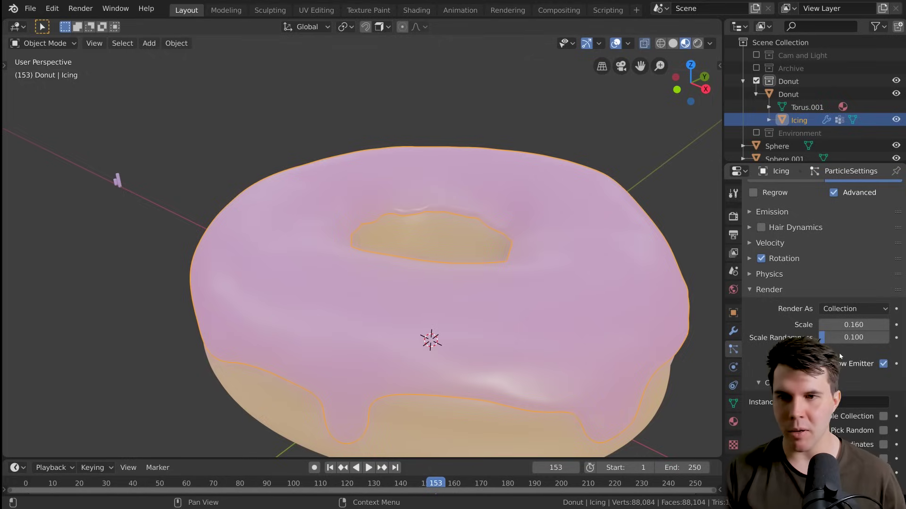
- Rename the original shorter sprinkle beside the donut as Sprinkle_short
click(109, 182)
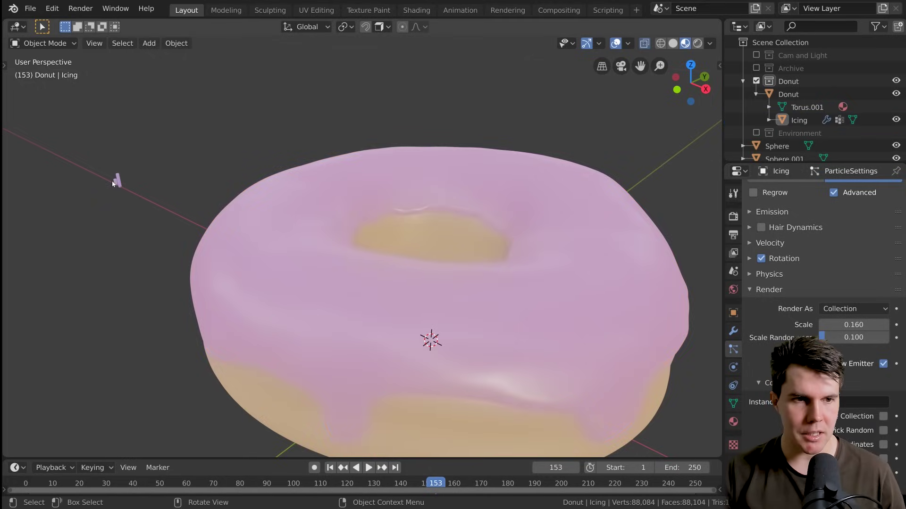
click(112, 180)
key(KP_Decimal)
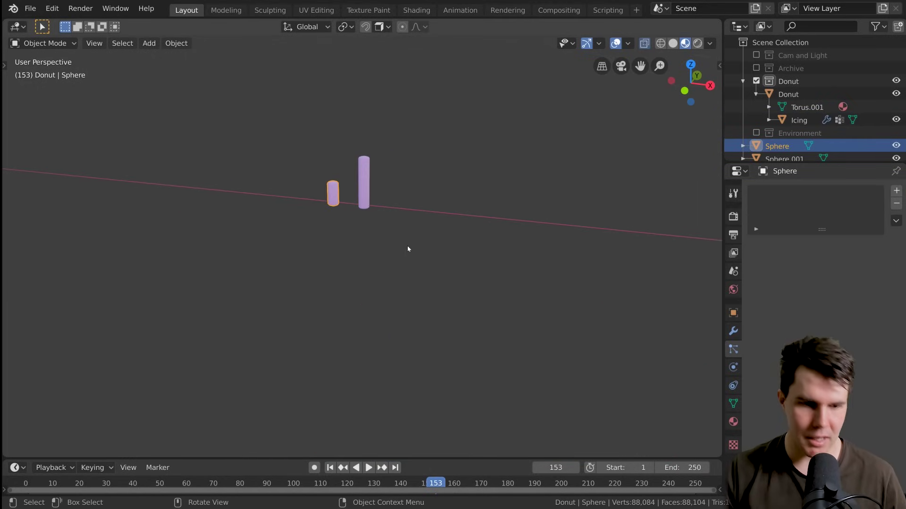
key(F2)
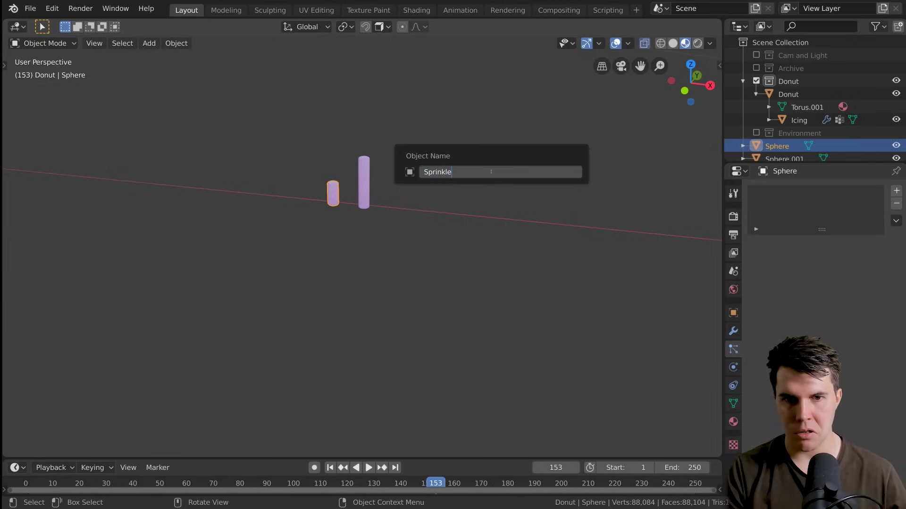
text(Sprinkle_shor)
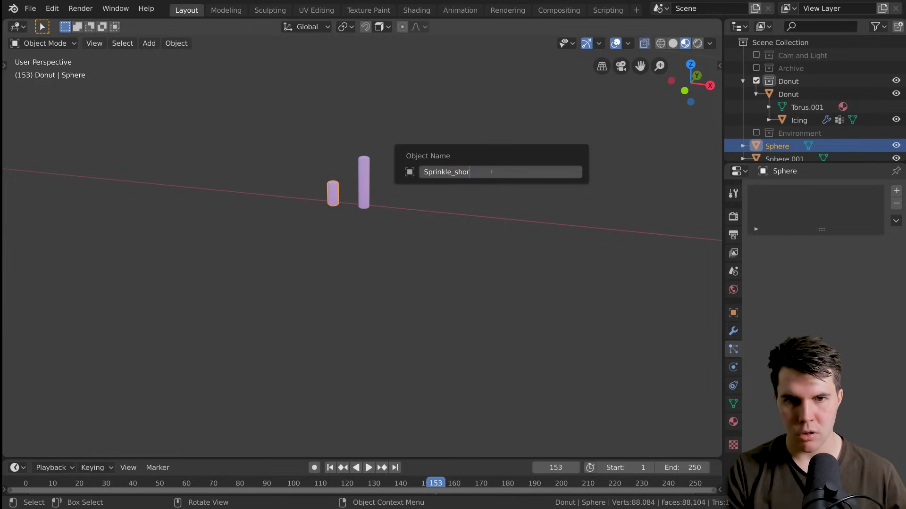
text(t)
key(Return)
- Rename the taller sprinkle copy as Sprinkle_Long
click(366, 185)
key(F2)
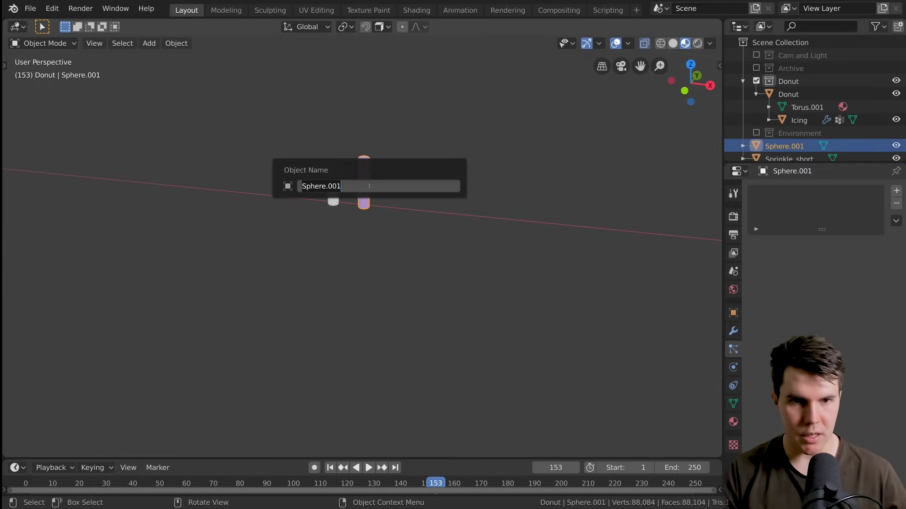
text(Sprinkle_Long)
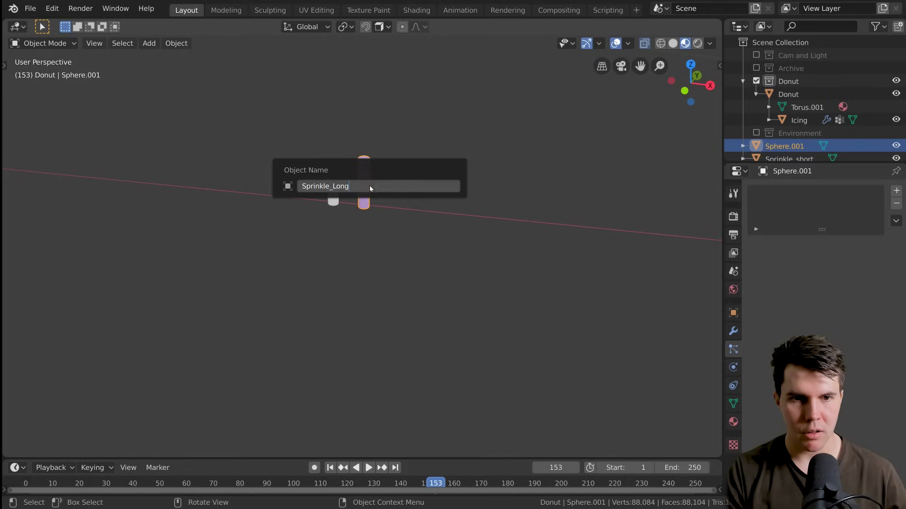
key(Return)
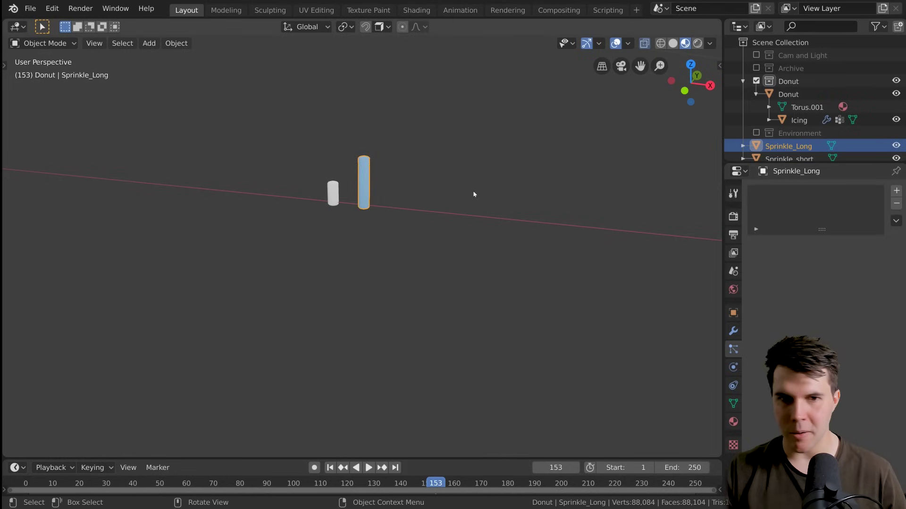
- Move both the short and long sprinkles into a new collection named Sprinkles
shift+click(334, 194)
key(m)
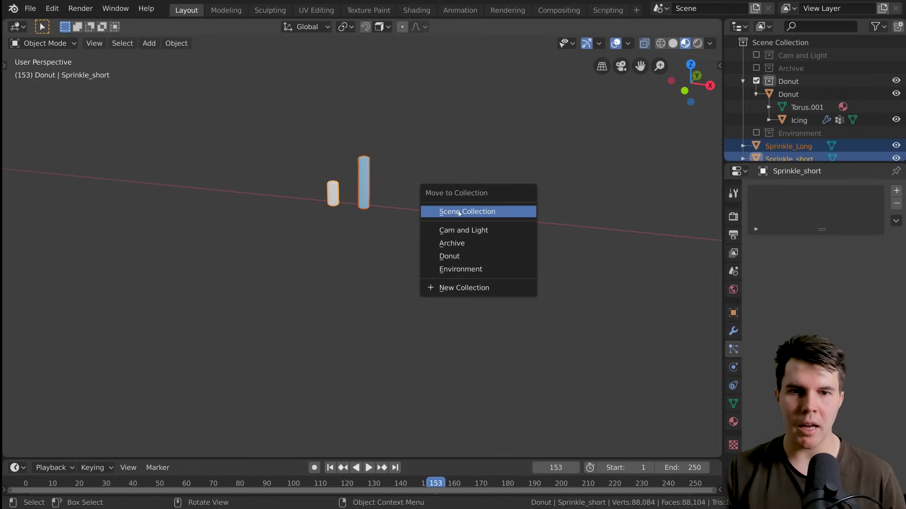
click(481, 288)
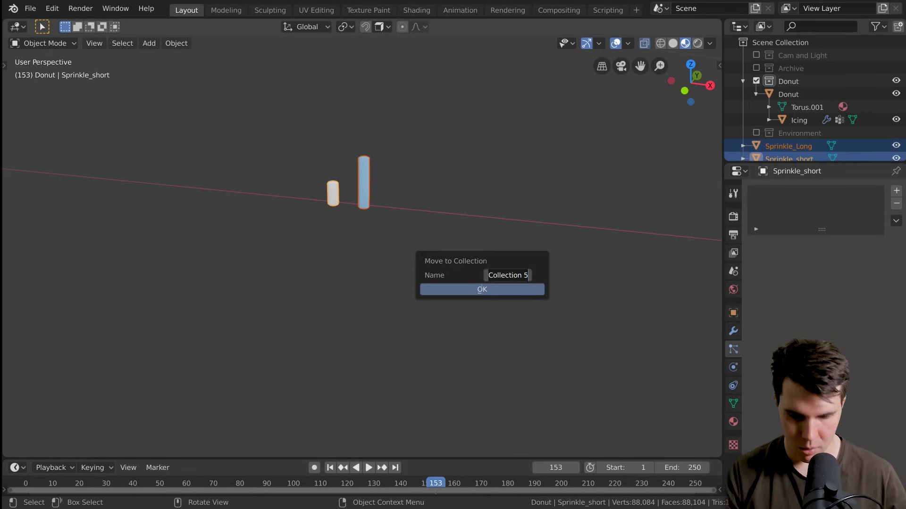
text(Sprinkles)
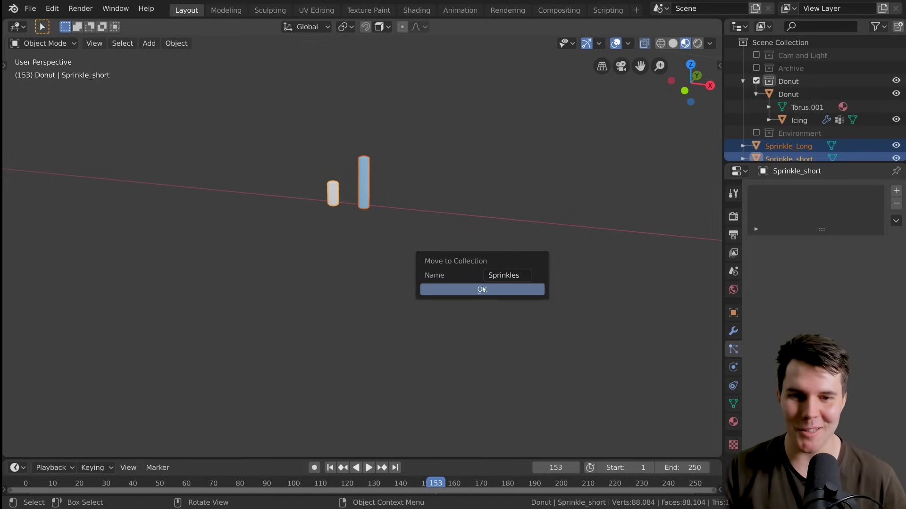
click(482, 289)
scroll(541, 232, down, 7)
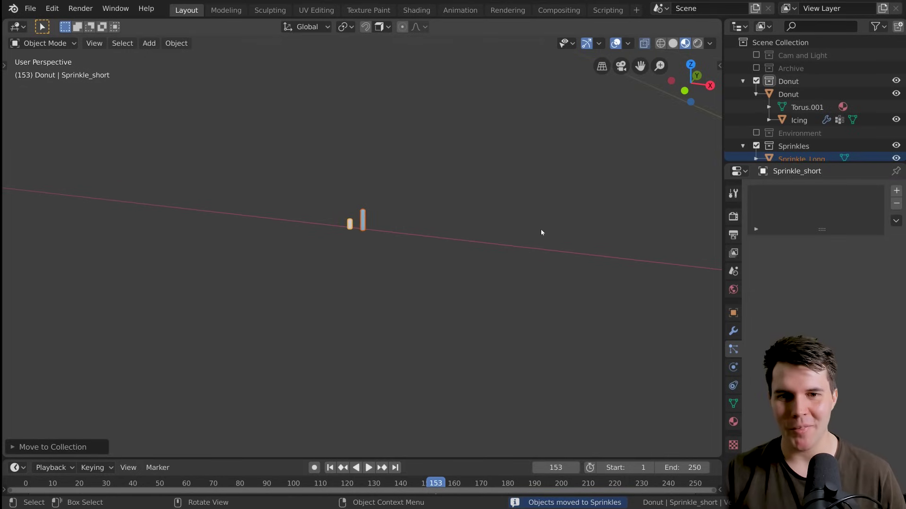
- Set Sprinkles as the instance collection of the icing's particle system
shift+drag(562, 259, 348, 249)
shift+middle_drag(546, 234, 368, 257)
click(370, 255)
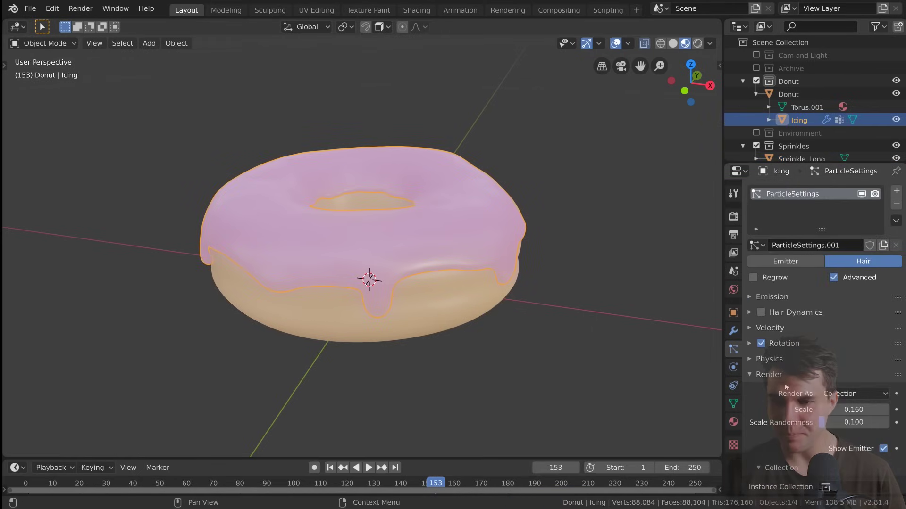
scroll(839, 330, down, 8)
click(849, 364)
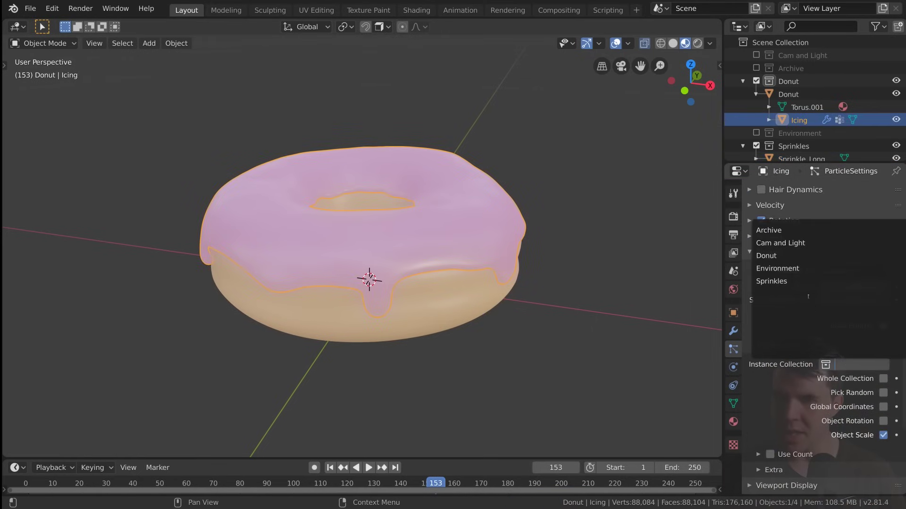
click(773, 281)
scroll(446, 289, up, 5)
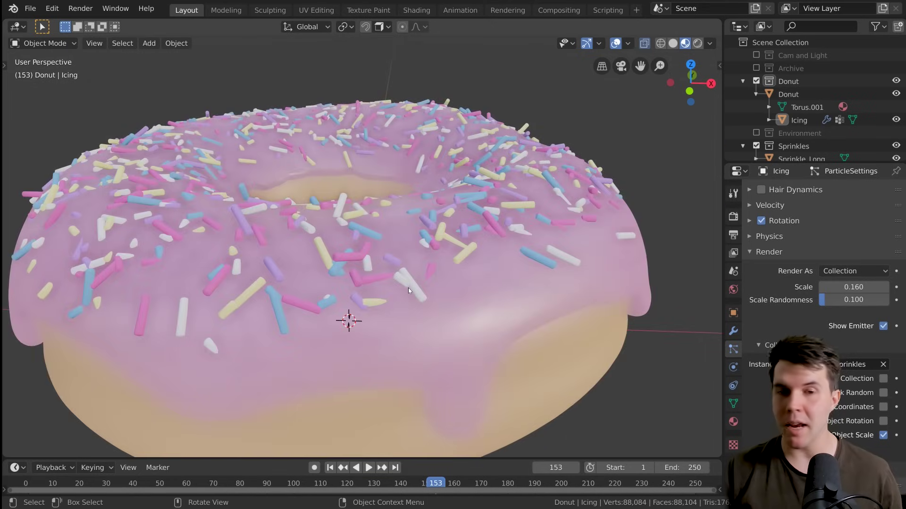
- Move the short sprinkle away from the long one along the X axis to leave a gap between them
scroll(408, 290, down, 6)
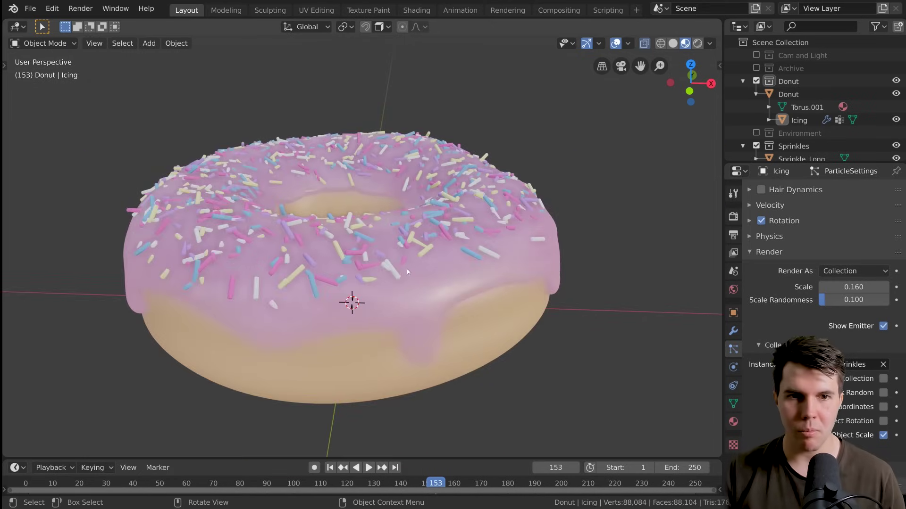
scroll(326, 287, up, 10)
scroll(354, 278, up, 5)
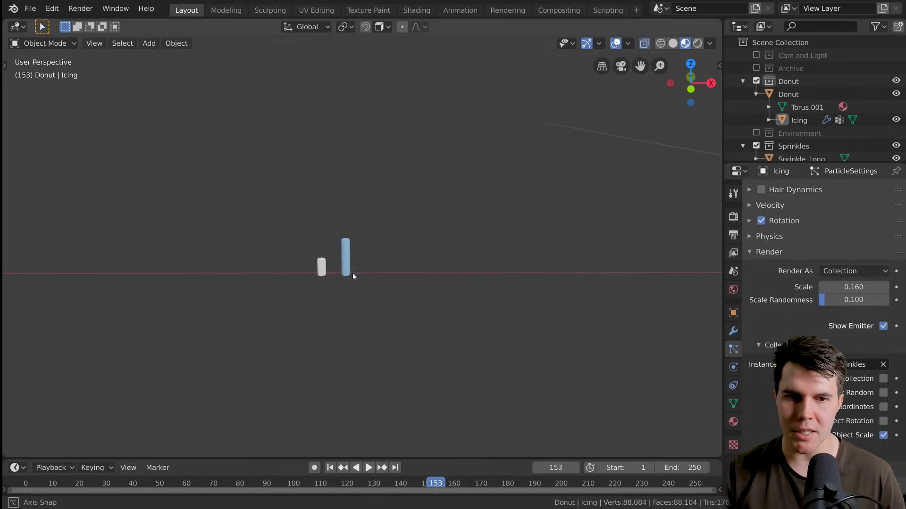
click(311, 269)
shift+middle_drag(321, 271, 432, 239)
scroll(398, 256, up, 2)
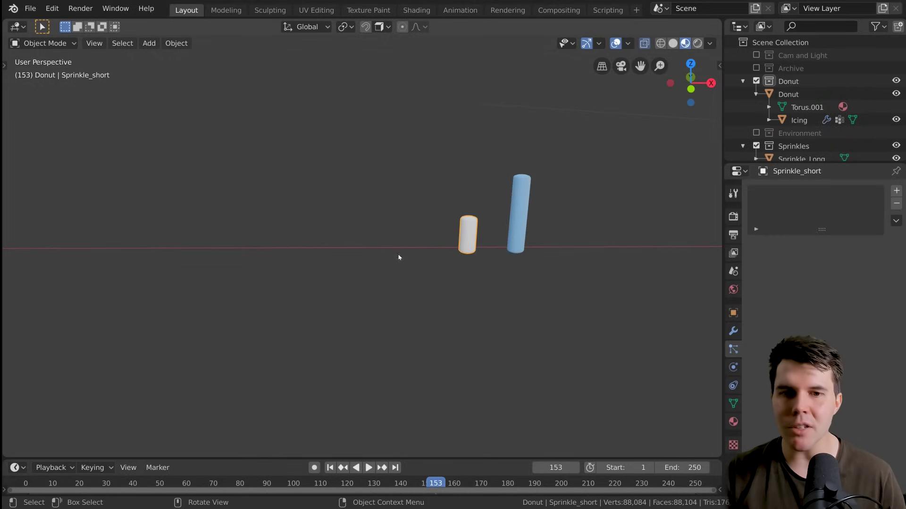
shift+middle_drag(504, 263, 381, 263)
key(g)
click(353, 251)
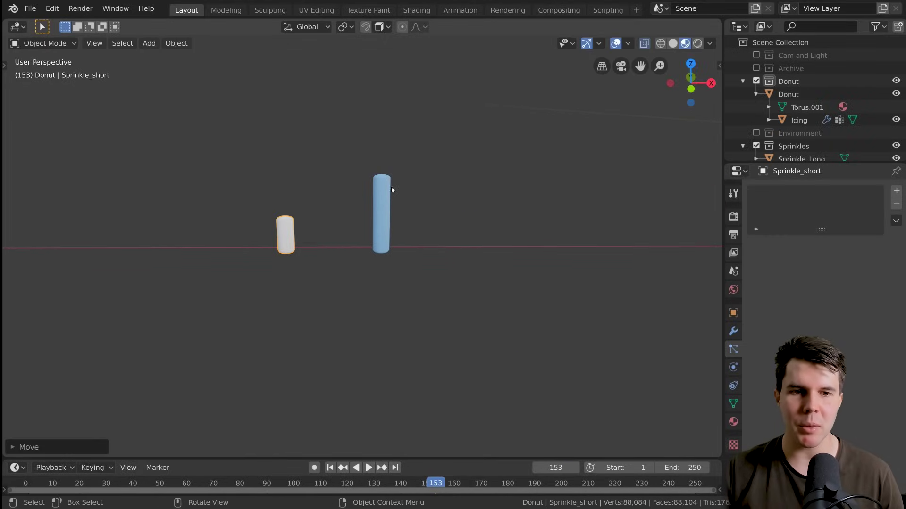
- Duplicate the short sprinkle and place the copy along the X axis between the short and long ones
key(shift+d)
key(x)
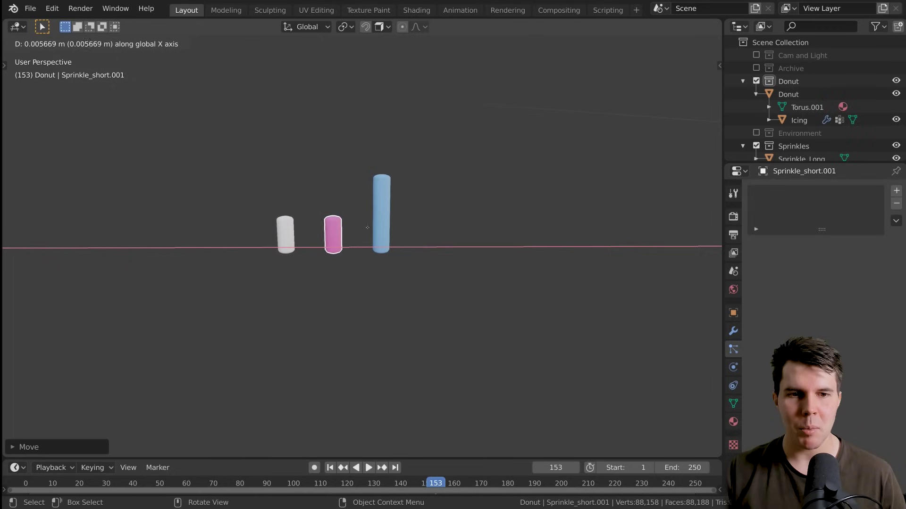
click(373, 228)
- Stretch the new middle sprinkle to a medium length by moving its upper vertices up along Z
key(Tab)
key(alt+a)
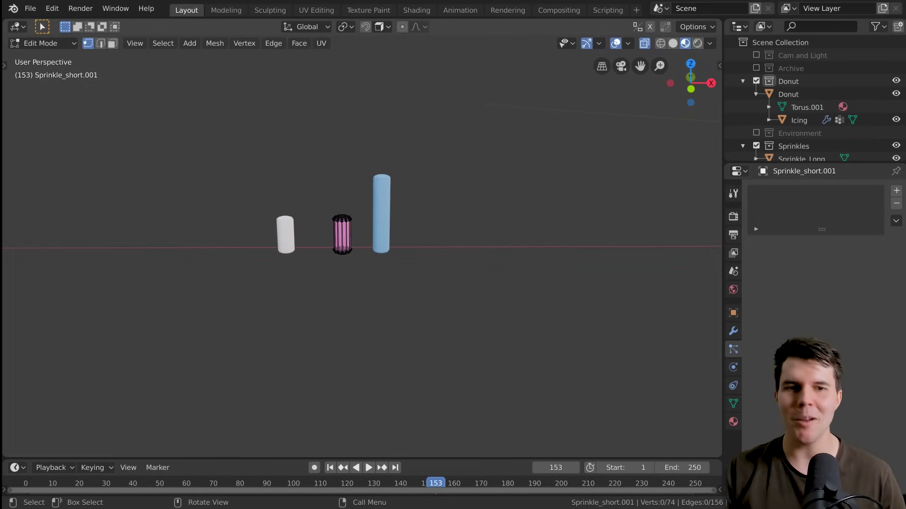
drag(307, 178, 374, 219)
key(g)
key(z)
click(364, 228)
key(Tab)
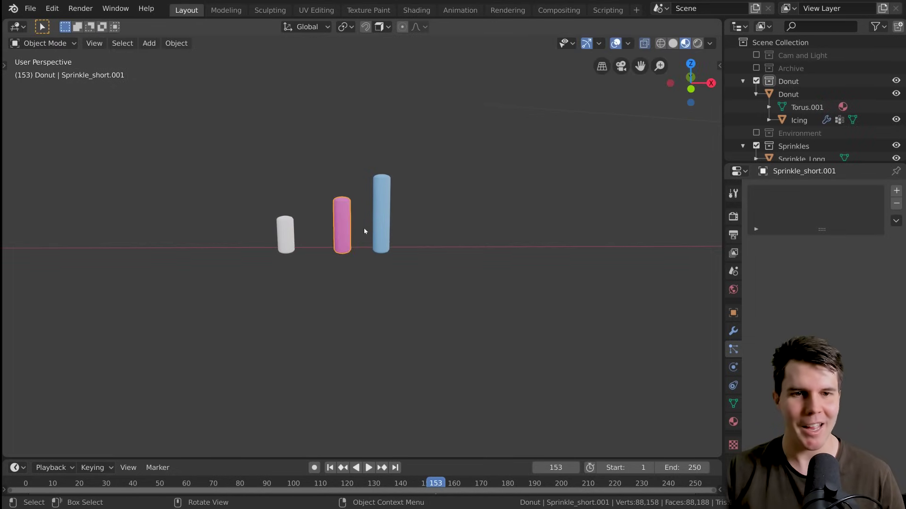
scroll(480, 259, down, 8)
scroll(376, 257, up, 8)
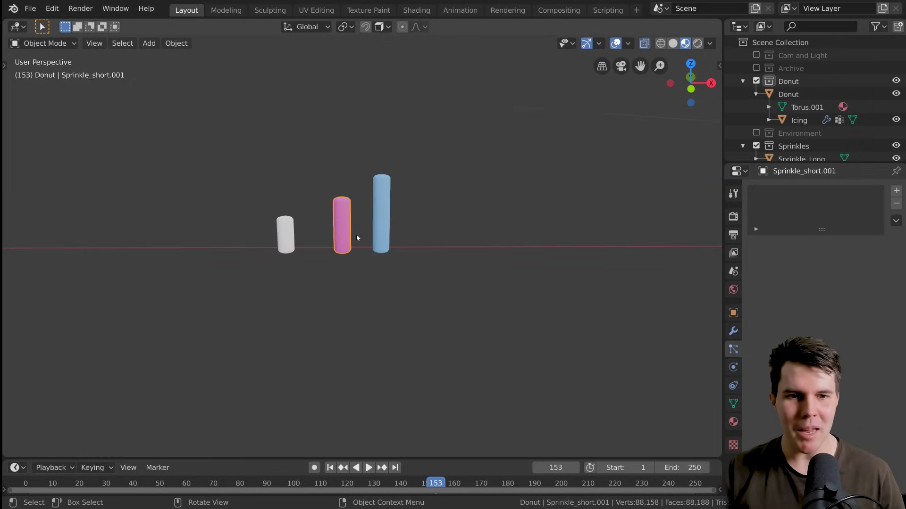
- Try to duplicate the long sprinkle along the X axis
scroll(372, 224, up, 3)
click(387, 207)
key(Tab)
key(a)
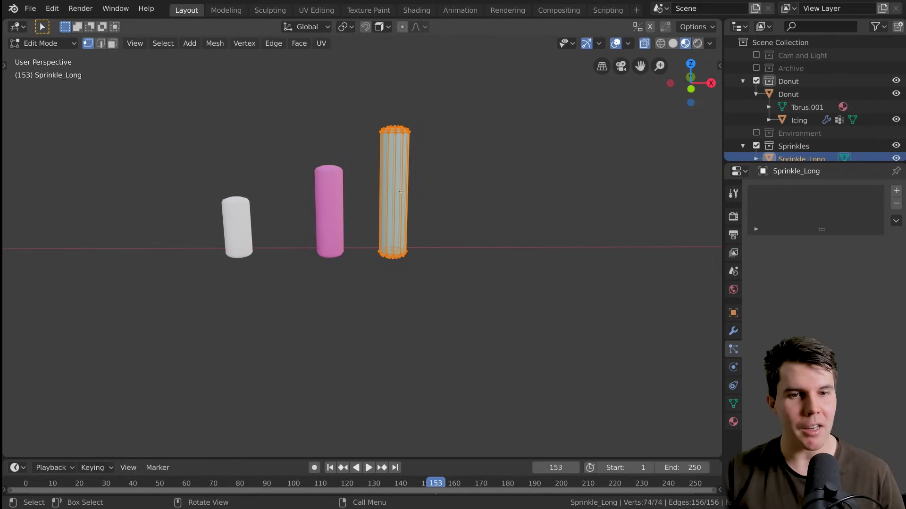
key(Tab)
key(shift+d)
key(x)
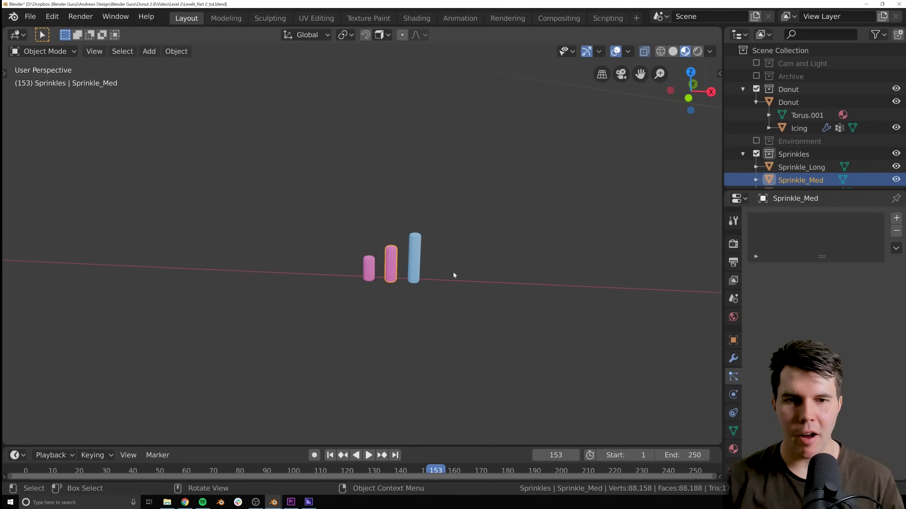
- Return to Blender and switch its window to fullscreen
scroll(453, 271, up, 5)
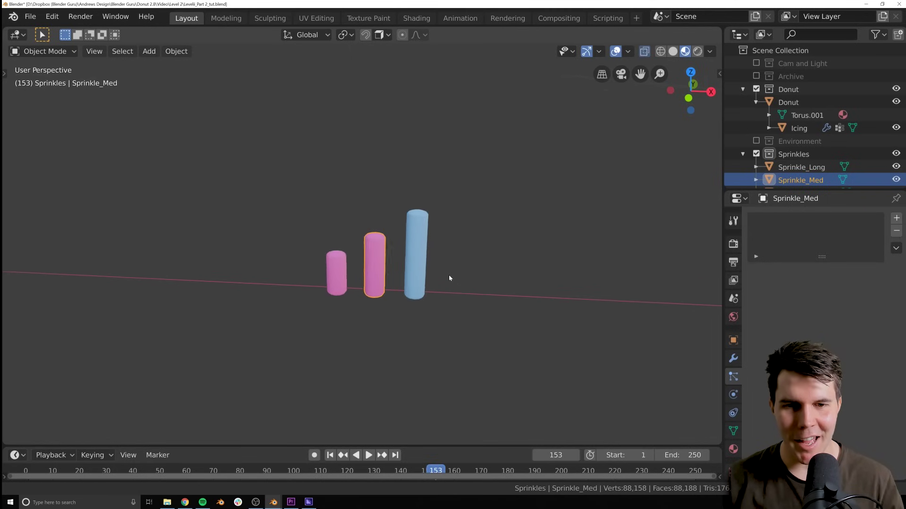
middle_drag(427, 262, 467, 264)
scroll(429, 261, up, 2)
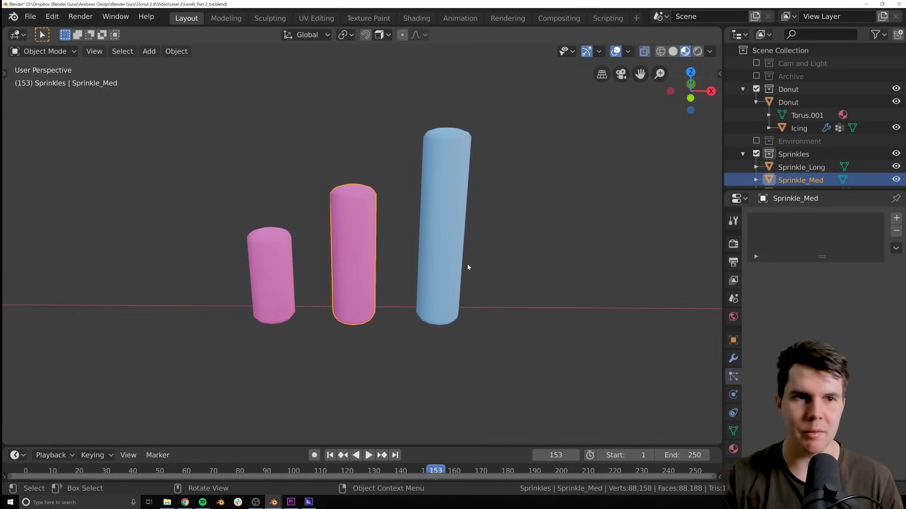
click(115, 17)
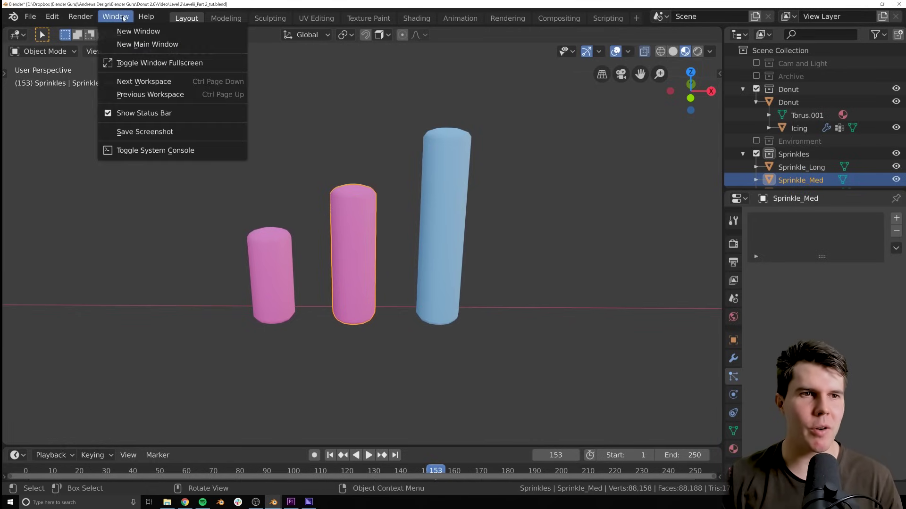
click(136, 64)
- Save the file, and duplicate the long sprinkle, placing the copy beside it along the X axis
click(450, 231)
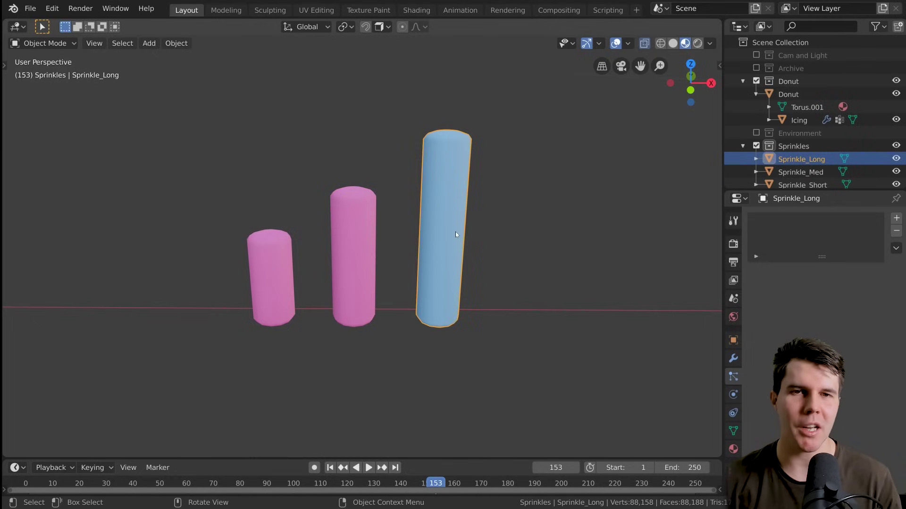
scroll(455, 231, down, 8)
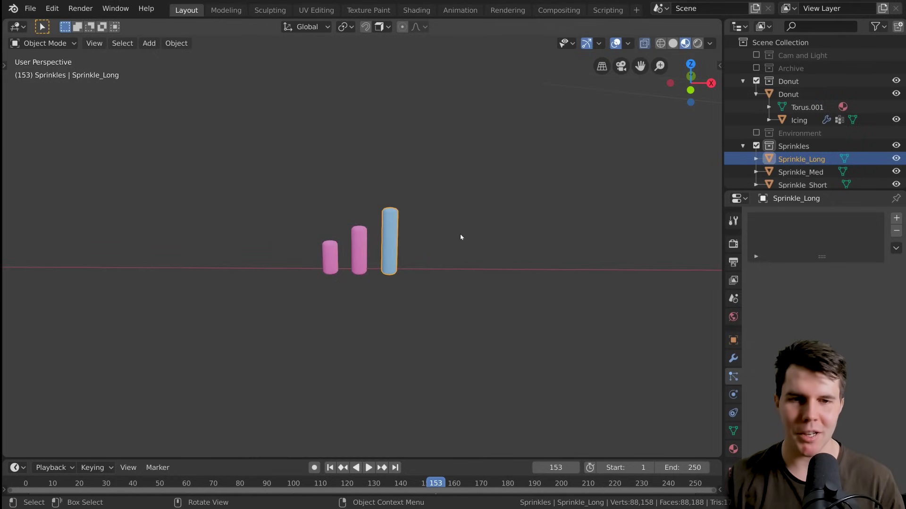
middle_drag(541, 283, 569, 272)
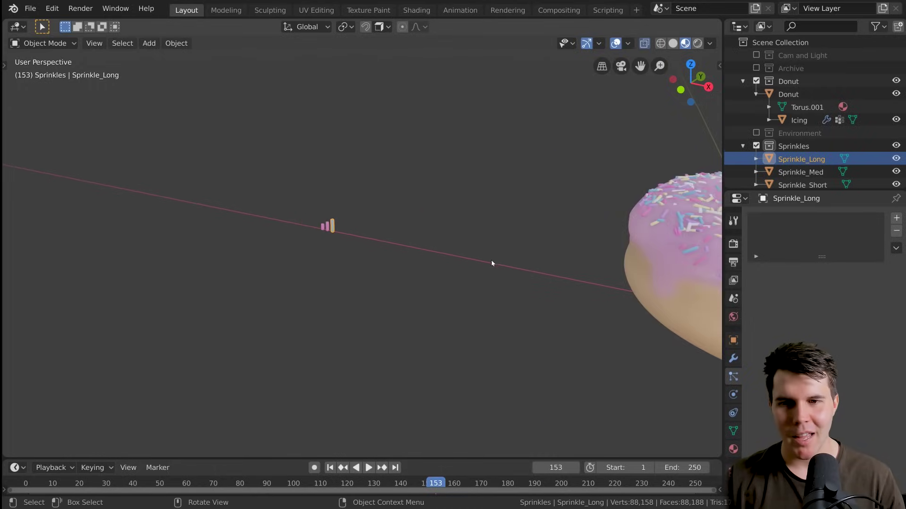
scroll(425, 245, up, 6)
middle_drag(308, 216, 347, 210)
shift+middle_drag(328, 147, 364, 225)
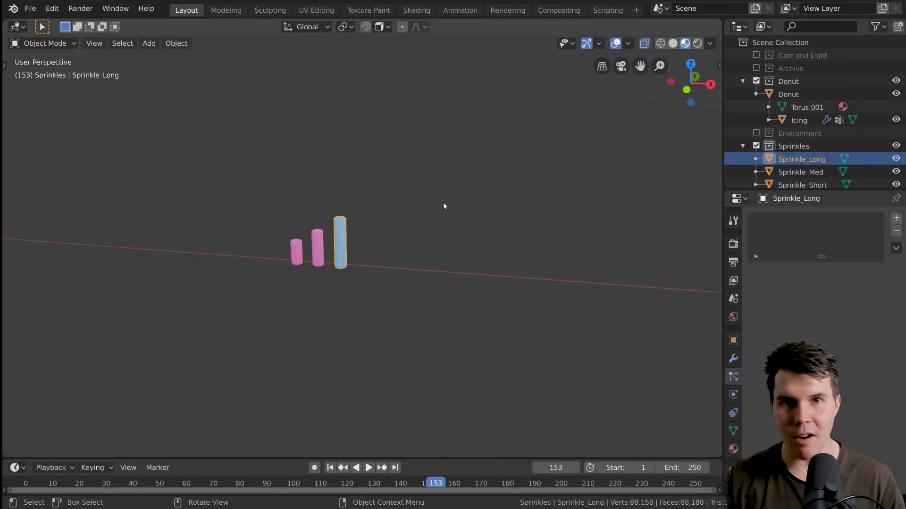
key(ctrl+s)
scroll(335, 225, up, 2)
key(shift+d)
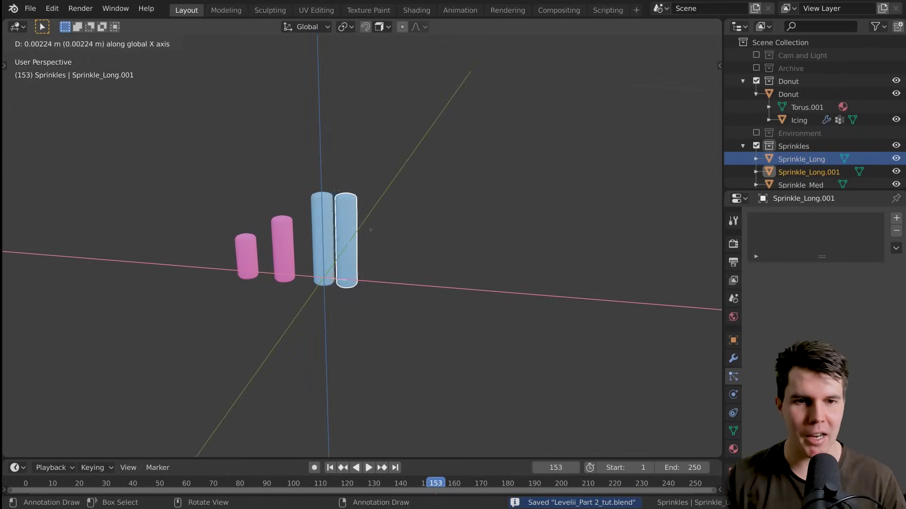
click(389, 234)
- Add two evenly spaced horizontal loop cuts around the long sprinkle's copy, leaving them unslid
scroll(401, 224, up, 2)
scroll(401, 225, down, 5)
middle_drag(401, 224, 461, 206)
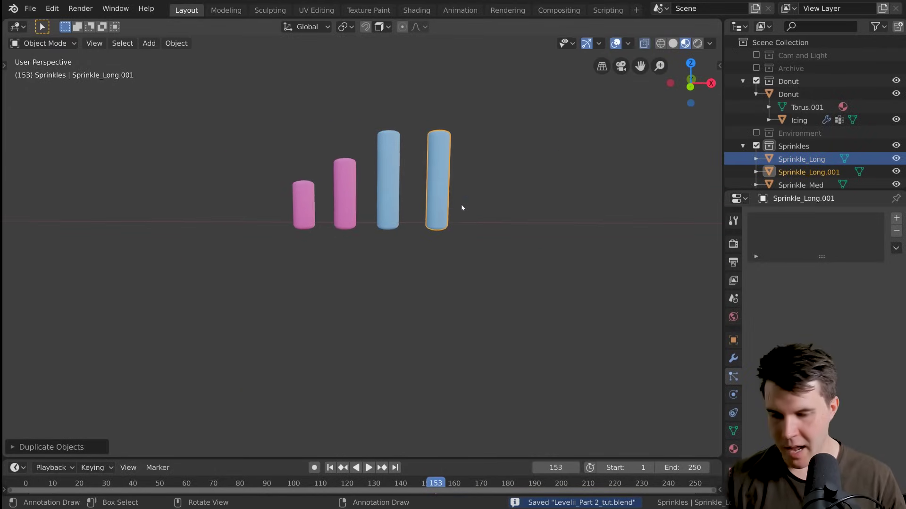
scroll(460, 206, up, 6)
scroll(462, 207, down, 1)
key(Tab)
key(ctrl+r)
scroll(383, 243, up, 1)
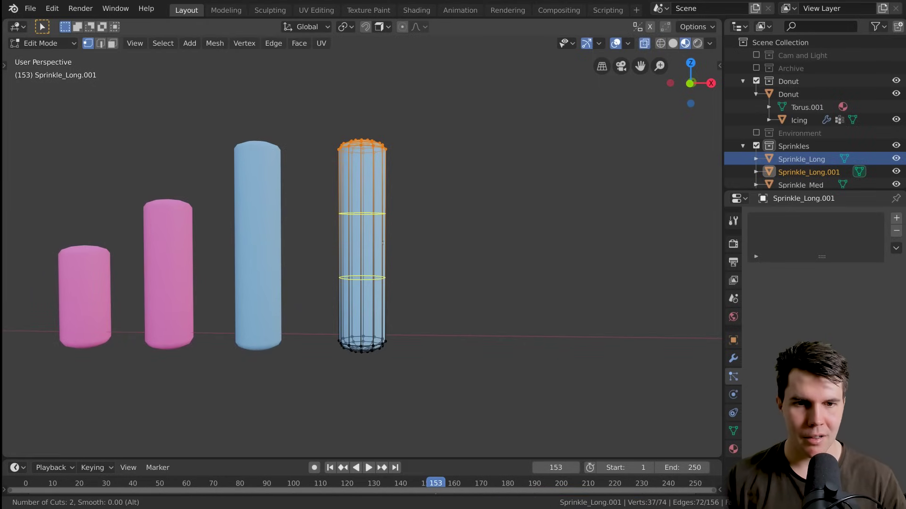
click(382, 243)
right_click(383, 243)
scroll(423, 197, down, 2)
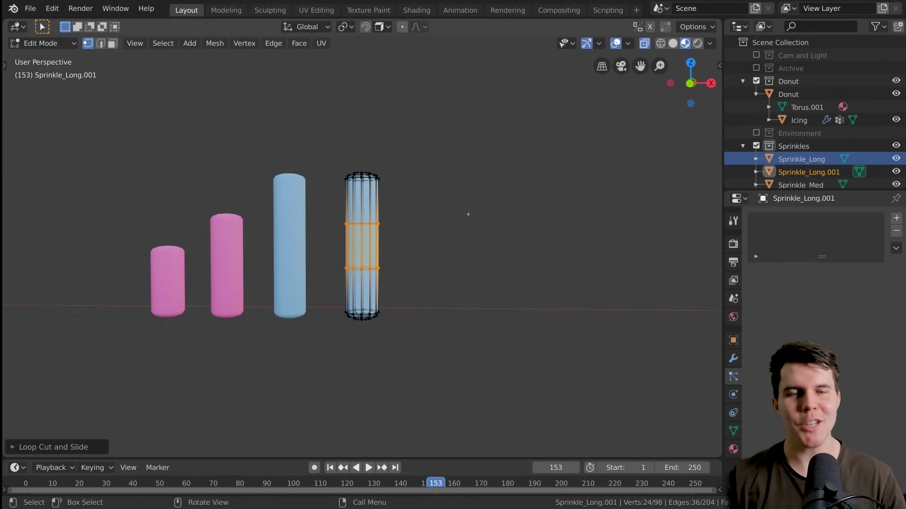
- Undo the two loop cuts and try a single loop cut slid toward the upper end of the long sprinkle's copy
key(ctrl+z)
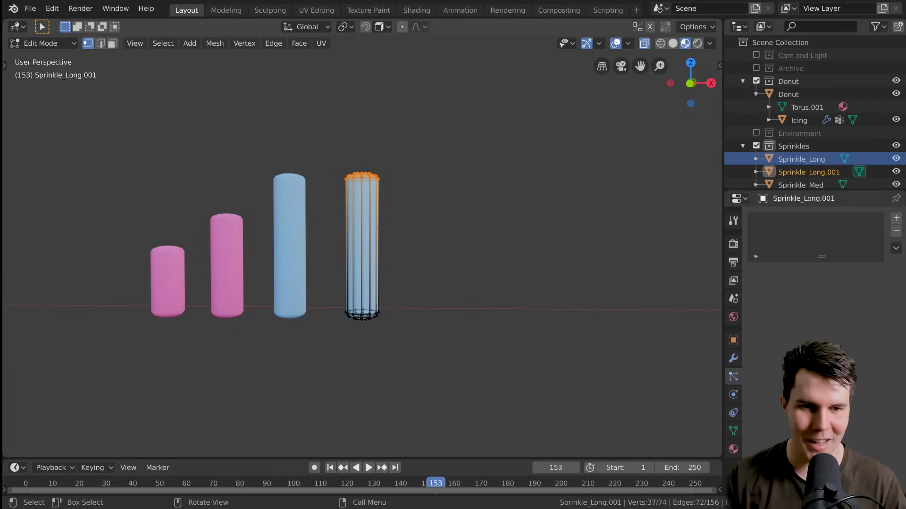
scroll(377, 229, up, 1)
key(ctrl+r)
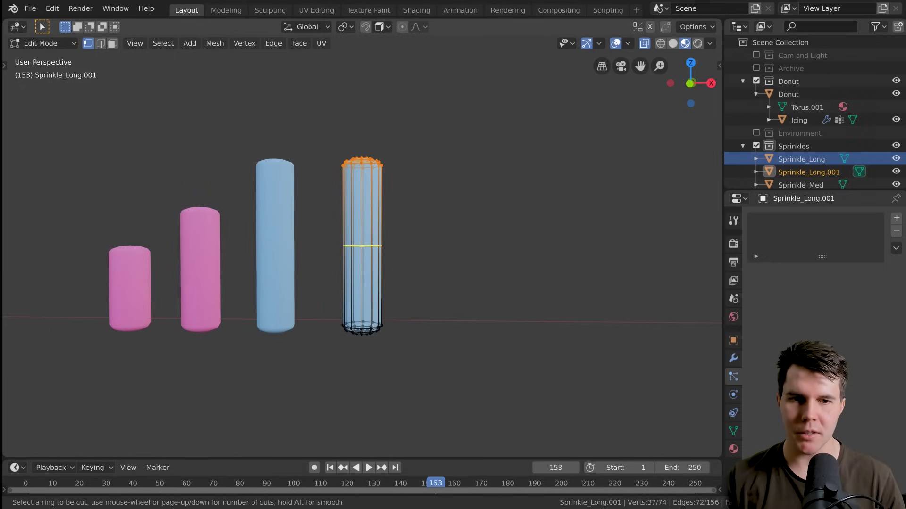
click(384, 251)
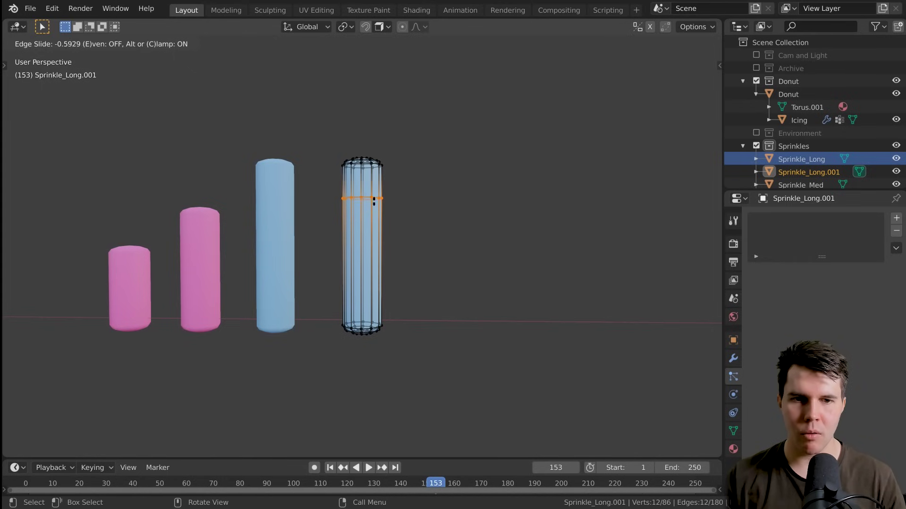
click(374, 200)
key(ctrl+z)
- Cut two evenly spaced horizontal edge loops around the long sprinkle's copy without sliding them
key(ctrl+r)
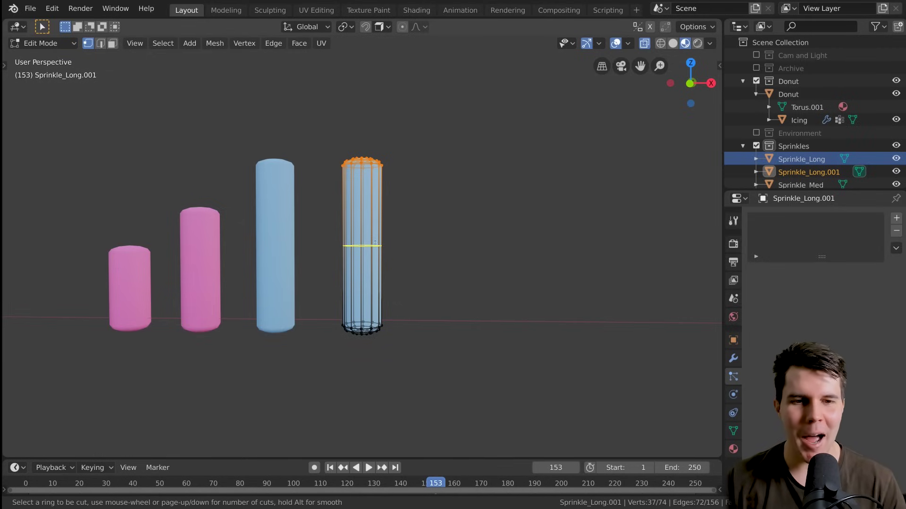
scroll(375, 243, up, 10)
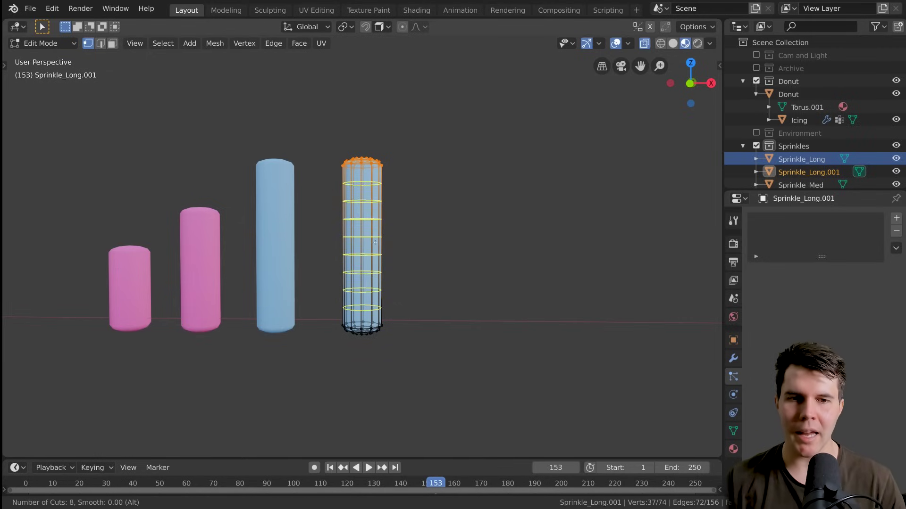
scroll(375, 243, down, 9)
scroll(375, 244, up, 5)
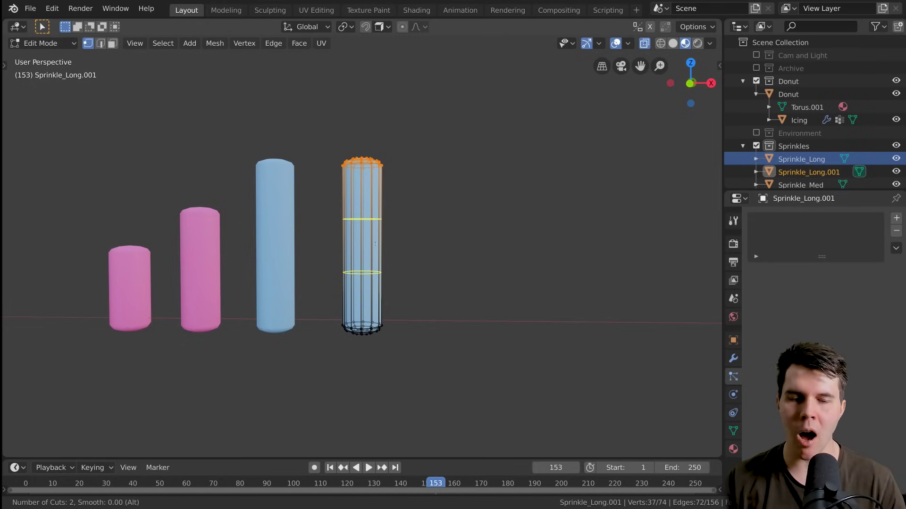
click(375, 243)
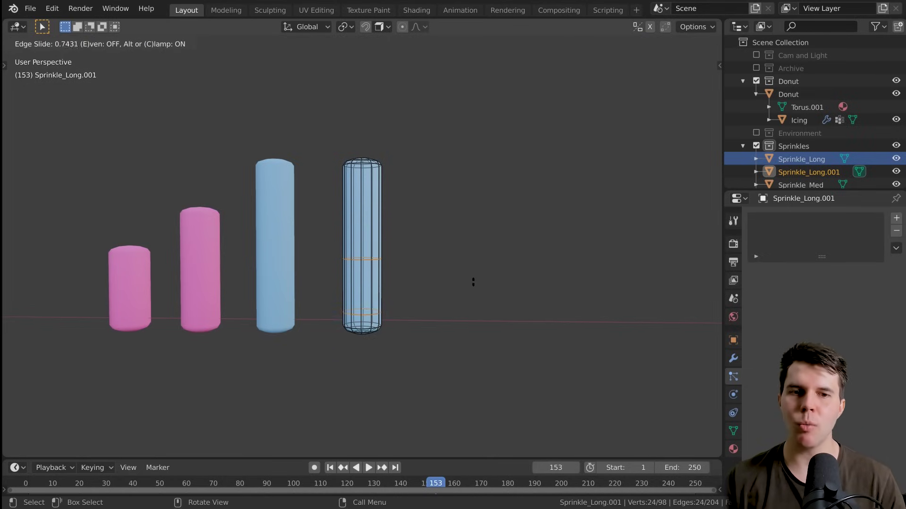
click(480, 205)
- Shift the two new middle loops slightly sideways along the X axis to give the sprinkle a bend
scroll(440, 243, up, 3)
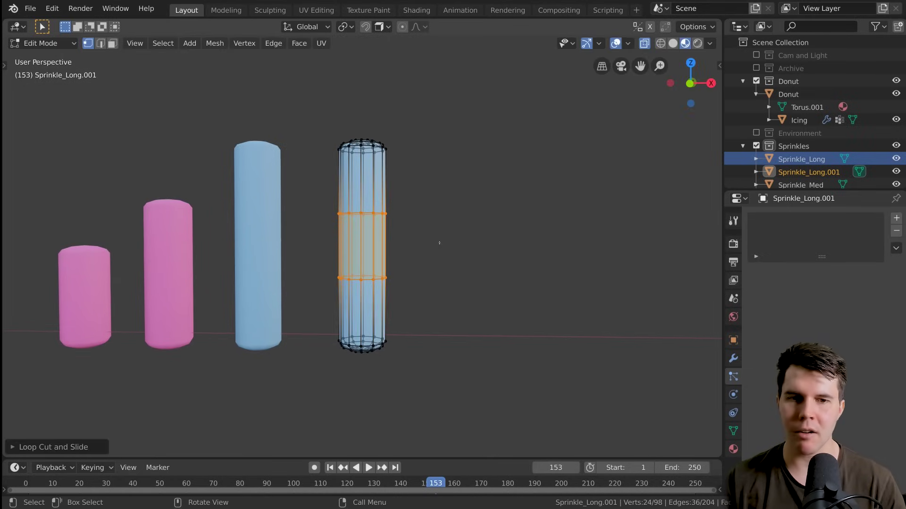
middle_drag(439, 250, 446, 239)
scroll(446, 239, down, 2)
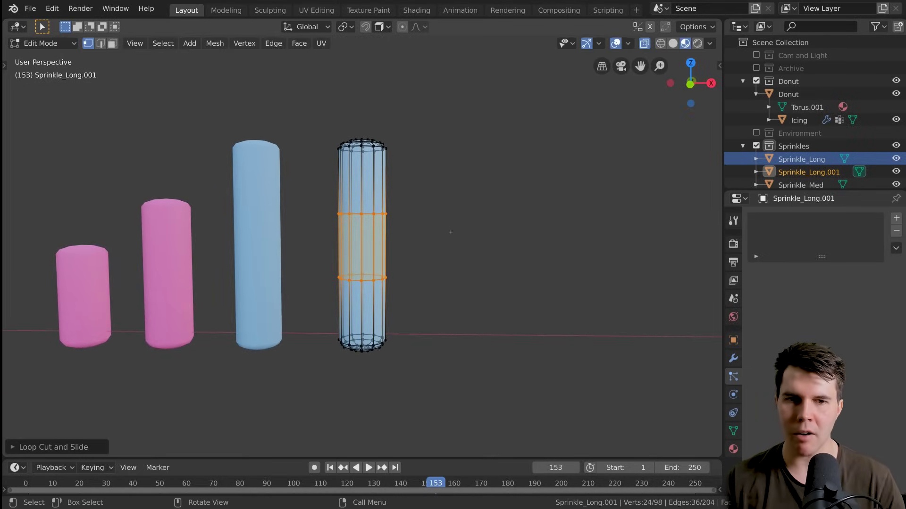
key(g)
key(x)
click(445, 230)
- Select the upper end of the long sprinkle's copy, tilt it and reposition it to exaggerate the bend
click(350, 121)
drag(306, 99, 454, 178)
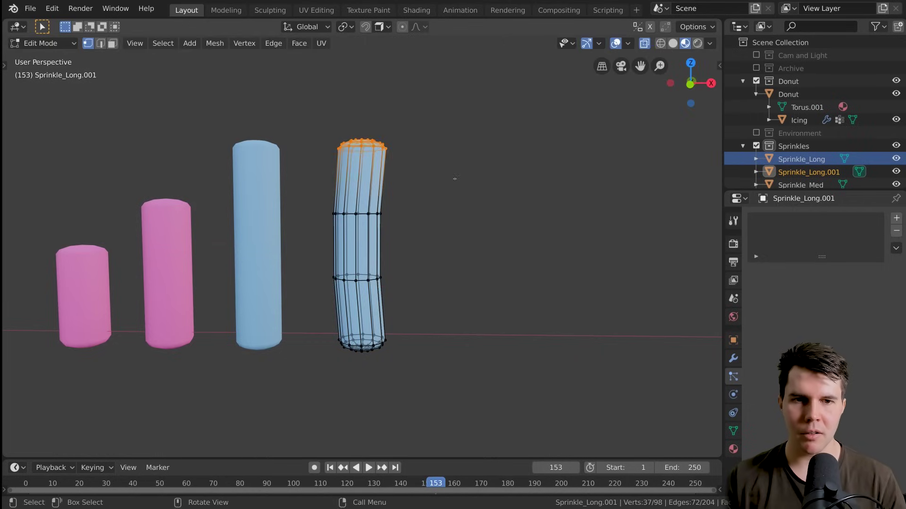
key(Tab)
scroll(449, 226, down, 8)
scroll(439, 252, up, 5)
key(Tab)
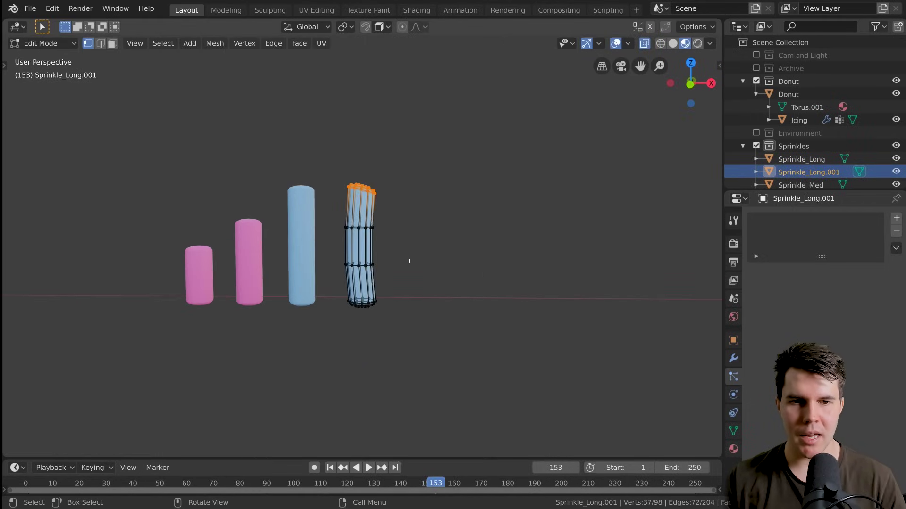
key(g)
click(419, 231)
key(Tab)
scroll(423, 243, down, 2)
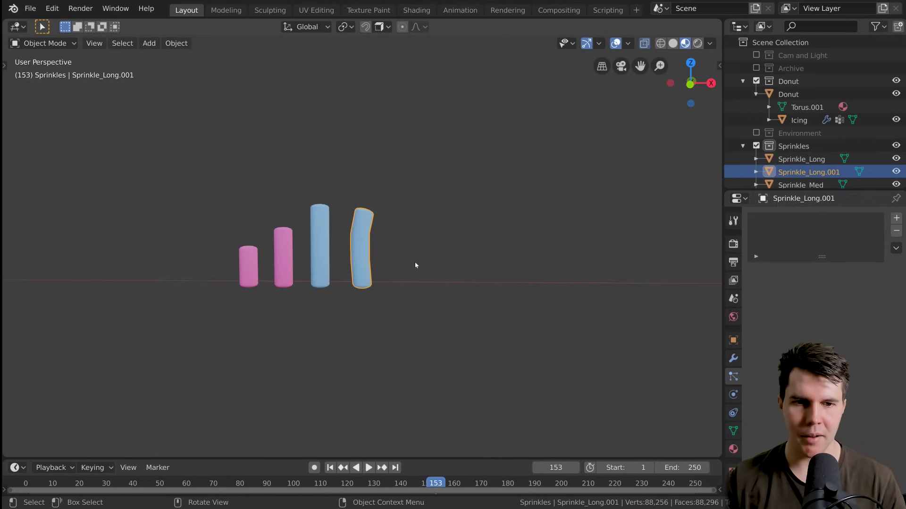
- Duplicate the medium sprinkle, place the copy on the far side of the short sprinkle, and save the file
scroll(415, 265, up, 2)
key(Tab)
key(Tab)
click(310, 243)
scroll(325, 240, down, 2)
shift+middle_drag(375, 234, 473, 238)
scroll(436, 236, up, 1)
click(340, 245)
scroll(473, 237, up, 1)
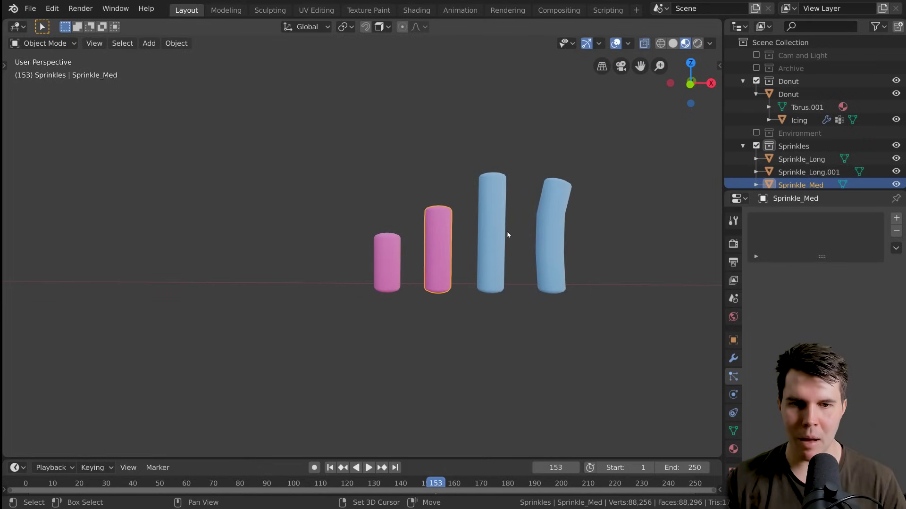
key(shift+d)
click(374, 232)
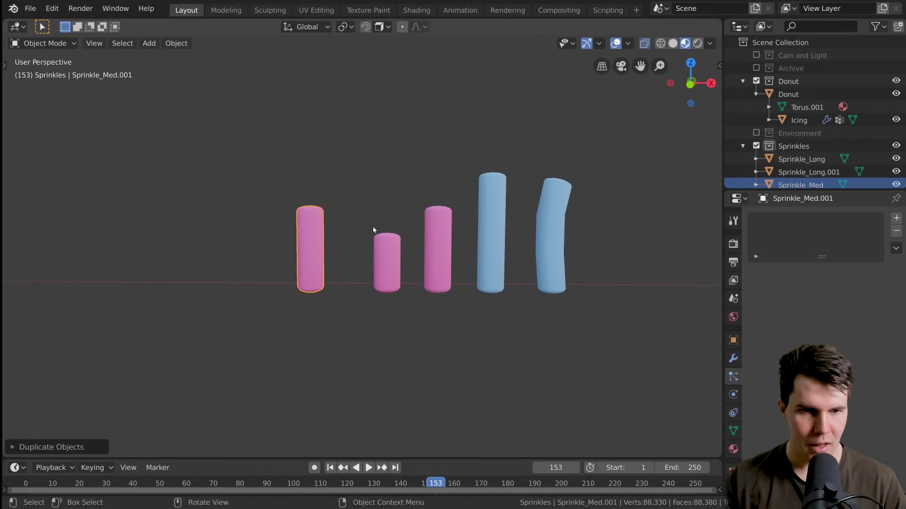
key(ctrl+s)
- Shorten the medium sprinkle's copy by lowering its upper end about 0.0019 m along the Z axis
scroll(323, 255, up, 2)
key(Tab)
scroll(409, 225, up, 1)
shift+middle_drag(323, 254, 395, 230)
scroll(396, 197, down, 1)
key(g)
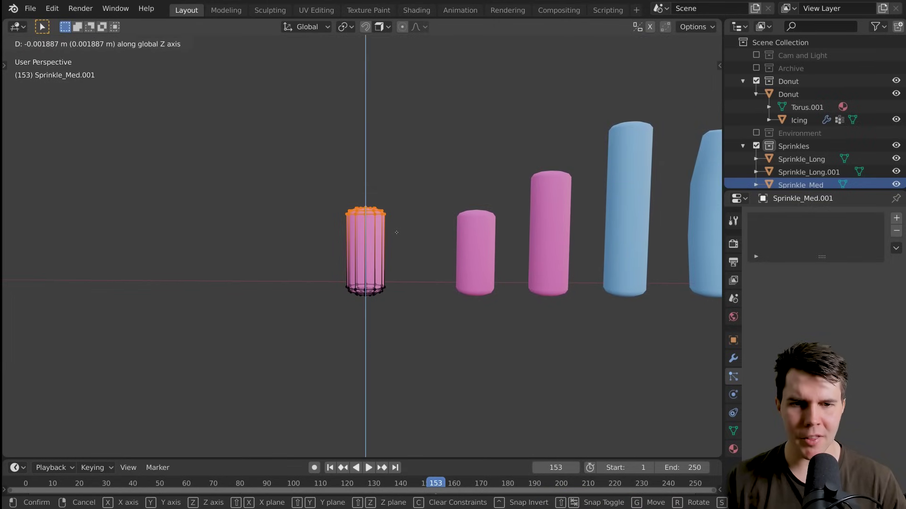
click(397, 232)
- Extrude the copy's upper end into a second segment, tilting and moving it toward the other sprinkles
key(e)
right_click(427, 165)
key(r)
click(429, 197)
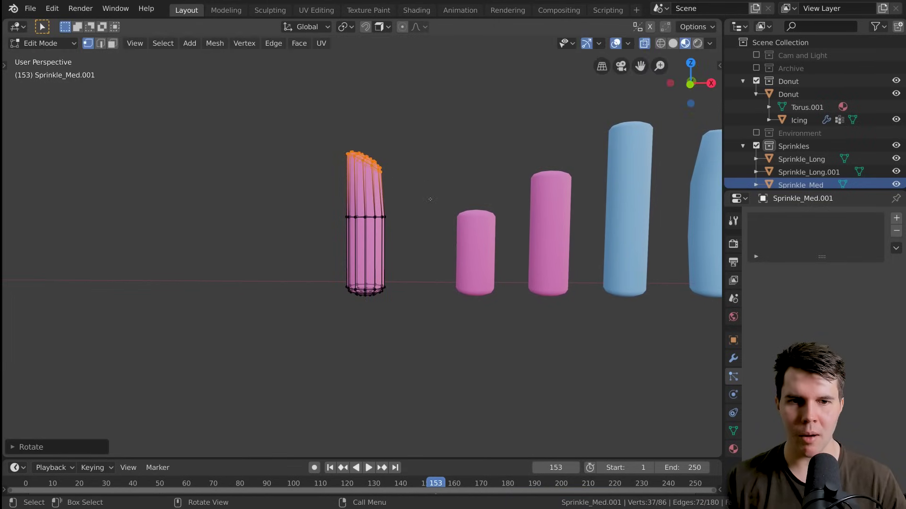
key(g)
click(448, 200)
- Extrude a third segment from the copy's end and rotate it to continue the curve
key(e)
right_click(448, 199)
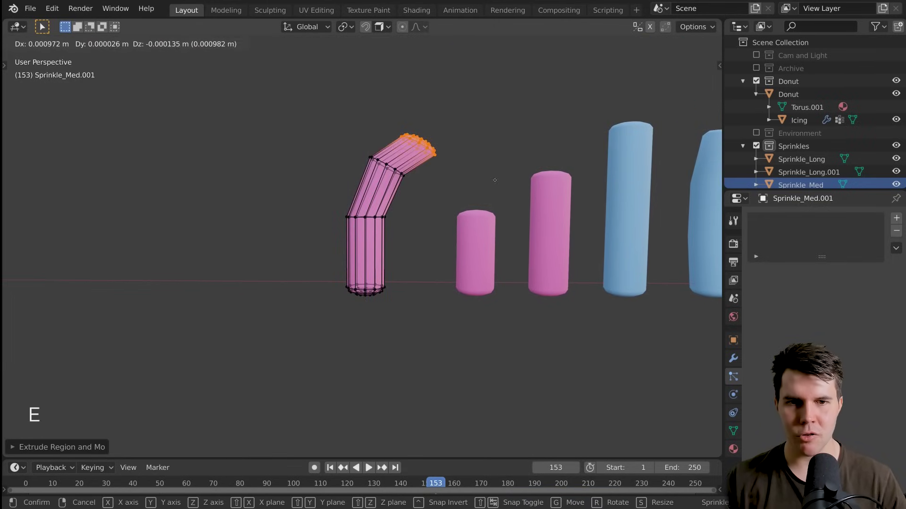
key(r)
click(481, 202)
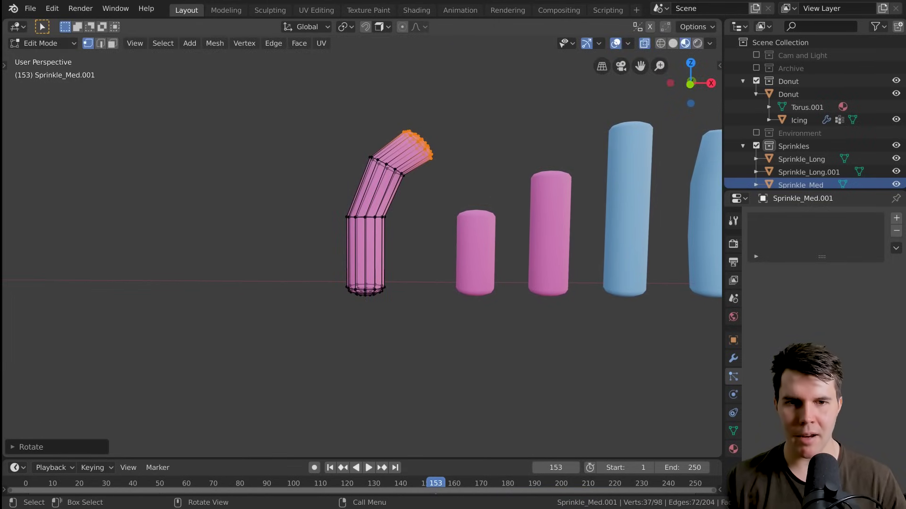
- Reposition and rotate the curved copy's upper end, and rotate the edge loop at its first bend
click(438, 164)
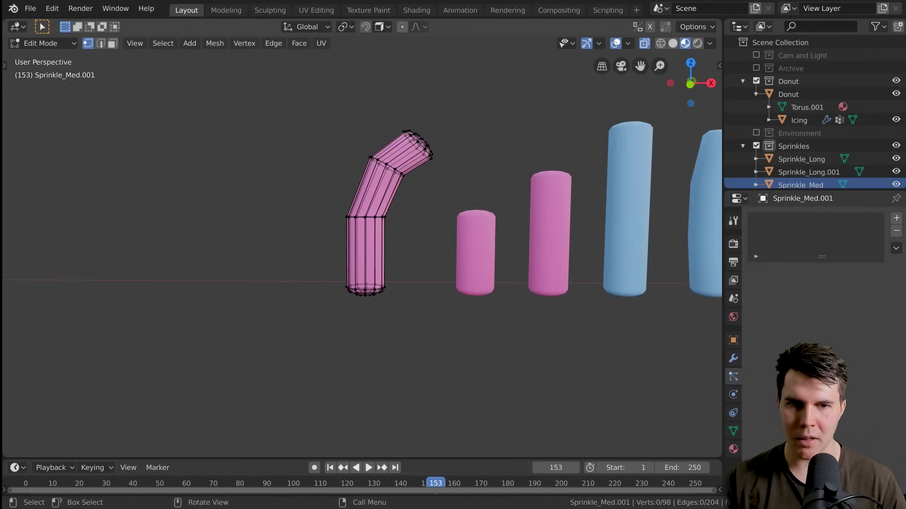
alt+click(420, 141)
key(g)
click(455, 162)
key(r)
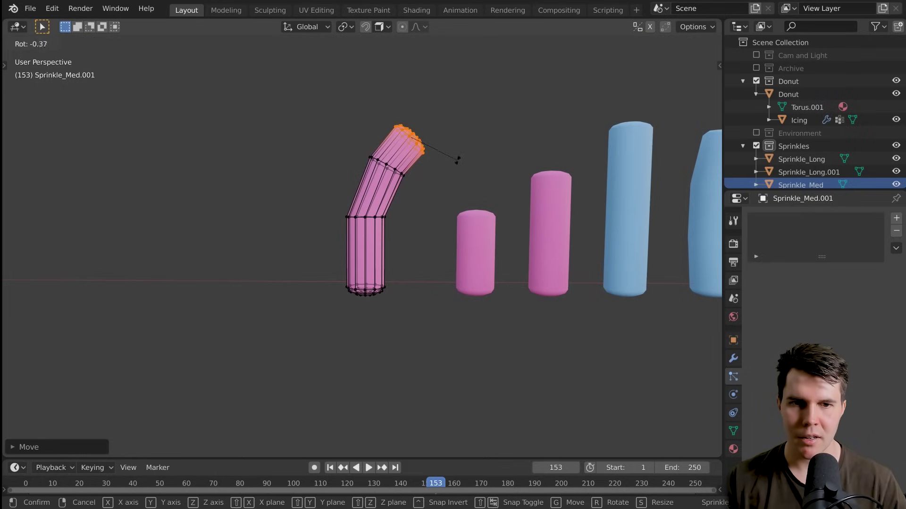
click(427, 177)
alt+click(370, 216)
key(r)
click(446, 230)
key(Tab)
scroll(448, 237, down, 4)
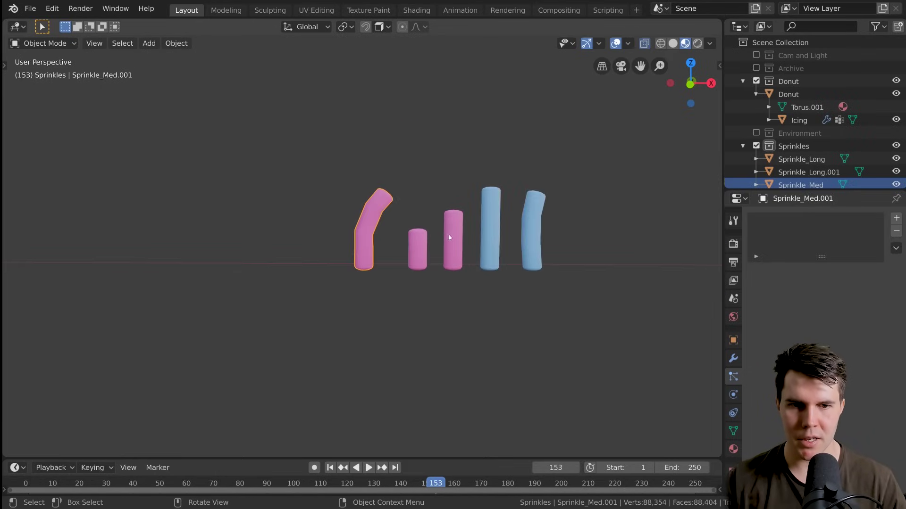
- Select the lower end of the curved medium sprinkle, then move it and tilt it
middle_drag(448, 237, 438, 238)
click(475, 253)
middle_drag(485, 256, 446, 268)
scroll(372, 208, up, 2)
click(372, 208)
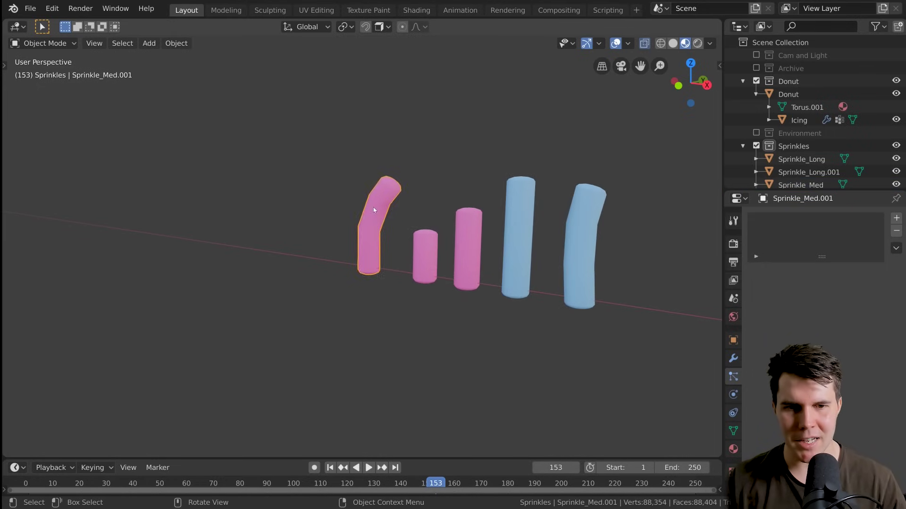
key(Tab)
middle_drag(378, 208, 422, 196)
scroll(425, 194, up, 4)
drag(311, 273, 423, 332)
middle_drag(430, 322, 441, 300)
key(g)
click(431, 280)
key(r)
click(446, 309)
- Move the curved sprinkle's lower end again and rotate it about -16° to align with the body
key(g)
click(444, 292)
key(r)
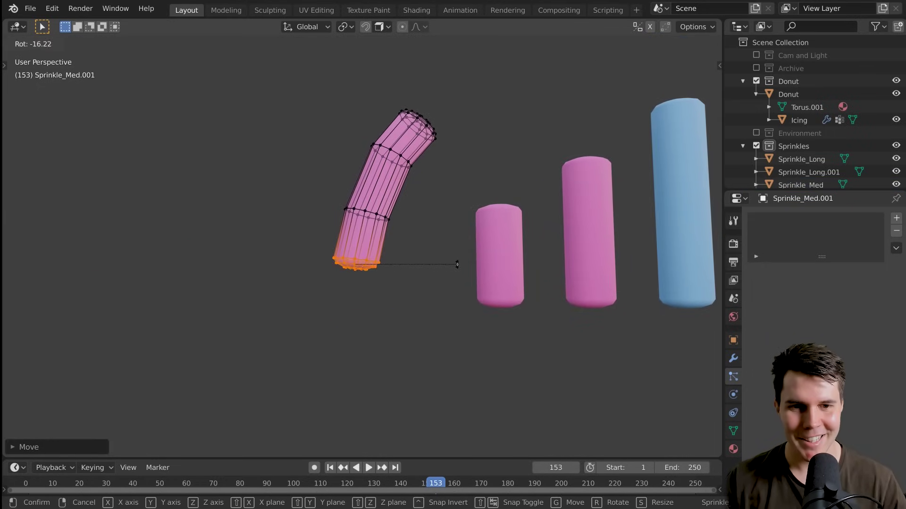
click(458, 264)
key(Tab)
scroll(461, 266, down, 5)
middle_drag(461, 268, 427, 290)
scroll(440, 269, down, 2)
scroll(376, 261, up, 3)
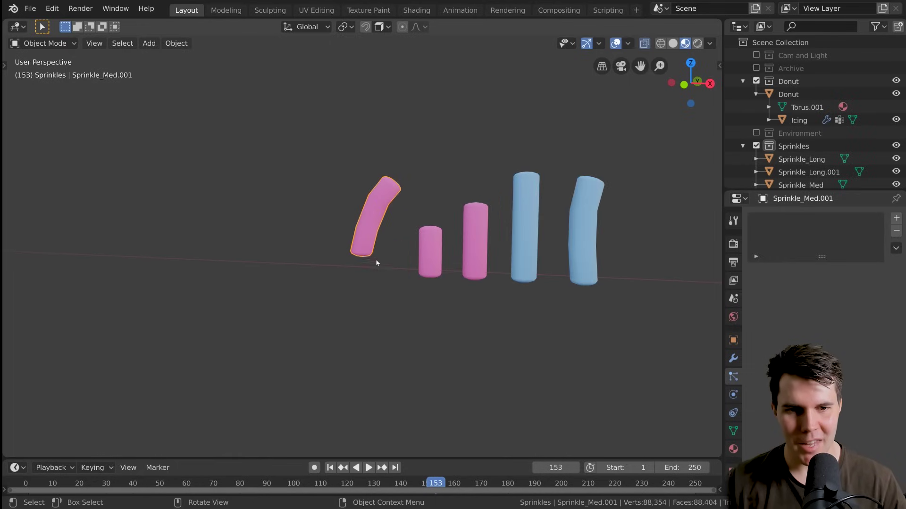
- Move the curved sprinkle's lower end once more to refine its bend
scroll(401, 261, up, 2)
key(Tab)
key(g)
click(432, 260)
key(Tab)
- Enable Screencast Keys for the viewport and hide the sidebar
key(n)
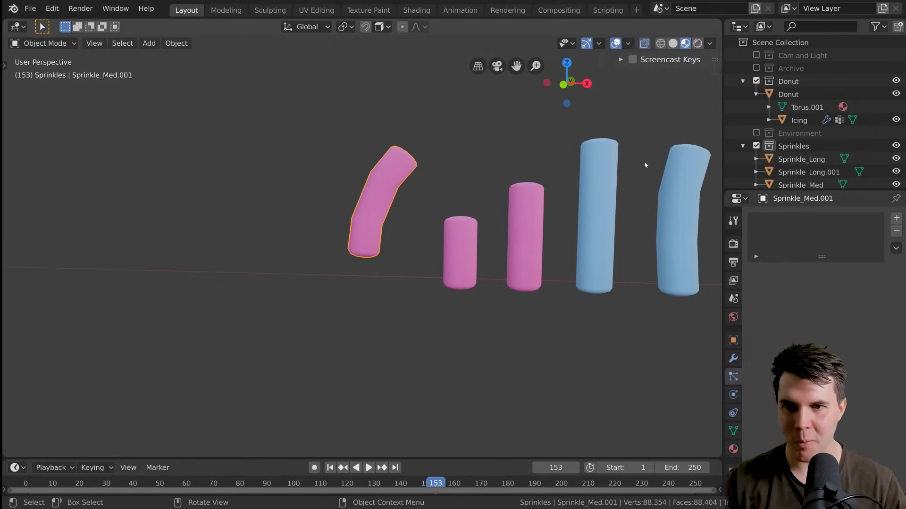
key(n)
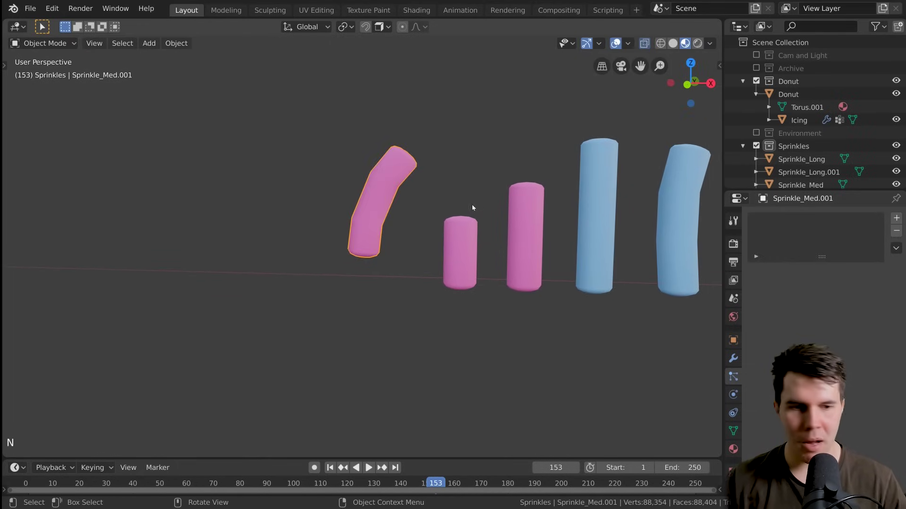
key(n)
key(n)
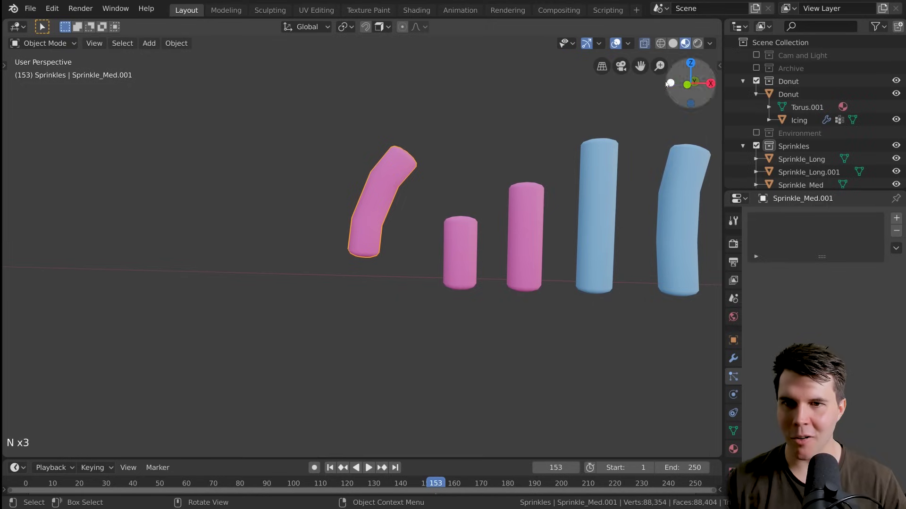
- Inspect the short, medium, long and bent sprinkle models one by one, and clear the selection
middle_click(475, 244)
scroll(522, 248, down, 3)
middle_drag(475, 245, 229, 337)
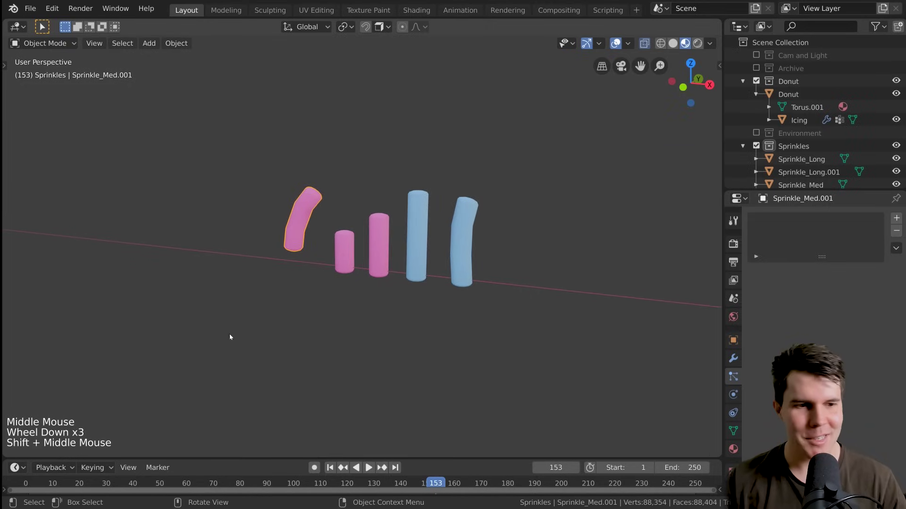
middle_drag(312, 274, 330, 264)
scroll(331, 264, up, 2)
click(344, 257)
key(Tab)
key(Tab)
click(393, 245)
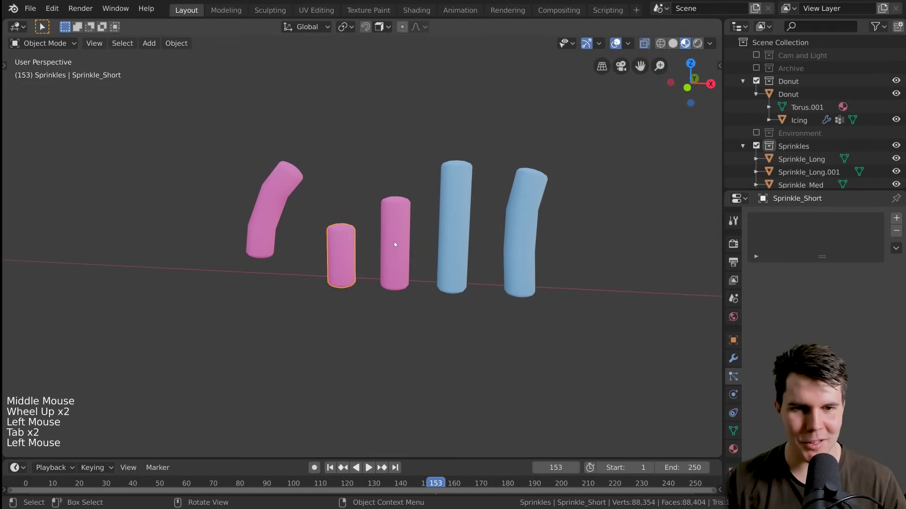
key(Tab)
key(Tab)
click(460, 229)
click(533, 233)
scroll(510, 236, down, 3)
middle_drag(533, 233, 400, 275)
key(alt+a)
- Examine how the new bent sprinkles are scattered over the donut's icing
scroll(496, 281, down, 4)
scroll(455, 255, down, 3)
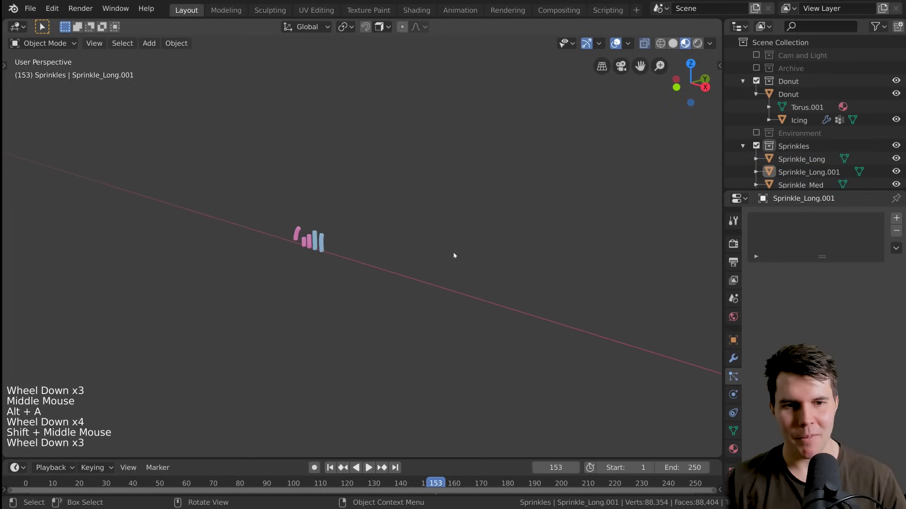
middle_drag(455, 255, 415, 226)
scroll(553, 241, down, 2)
shift+middle_drag(196, 247, 330, 239)
scroll(330, 238, up, 1)
click(404, 248)
key(alt+a)
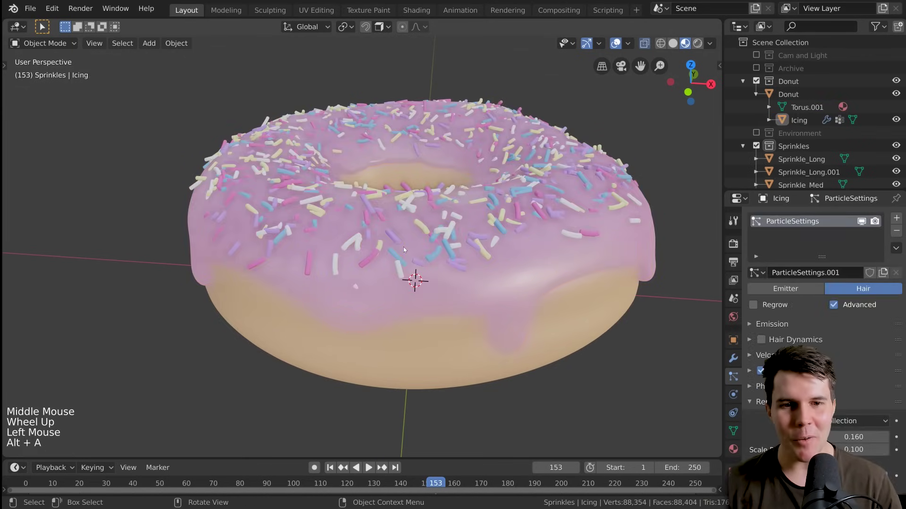
scroll(403, 247, up, 1)
scroll(403, 247, down, 2)
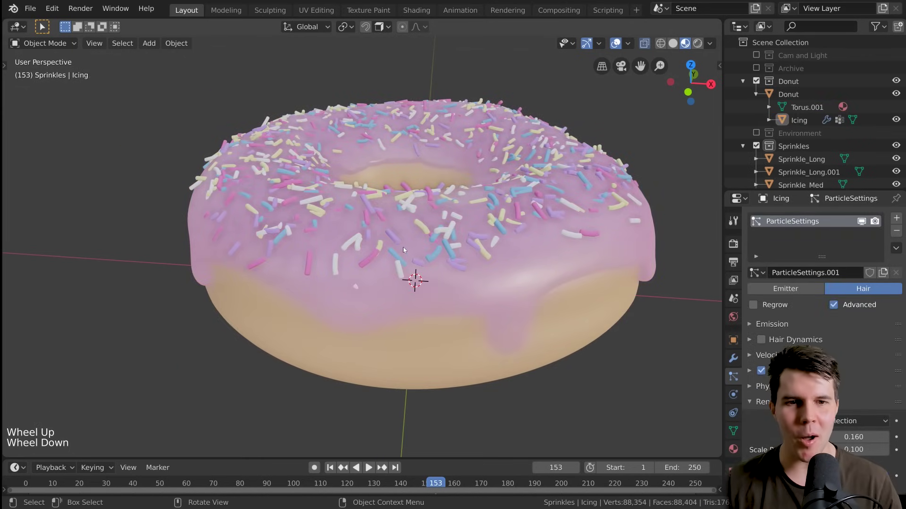
scroll(388, 252, up, 1)
mouse_move(388, 251)
shift+middle_down()
mouse_move(372, 243)
mouse_move(400, 287)
mouse_move(382, 247)
shift+middle_up()
scroll(400, 287, up, 1)
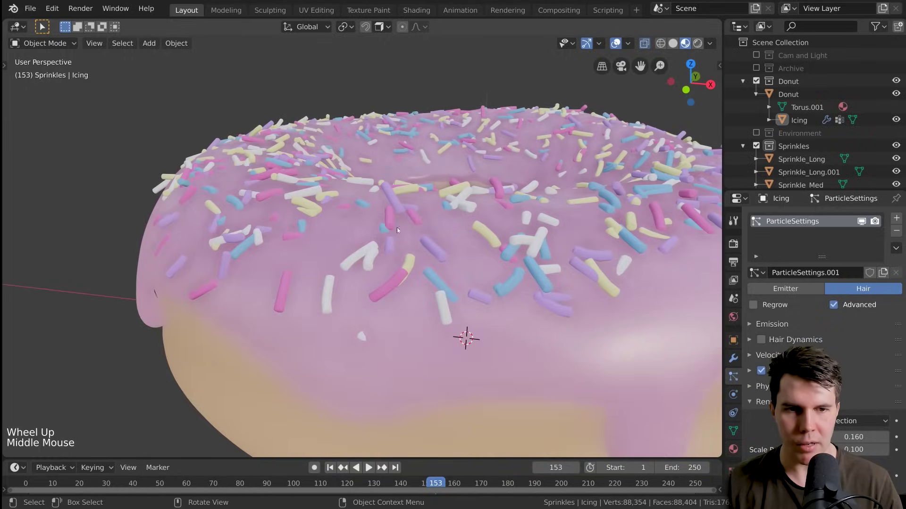
- Look through the viewport shading and overlay options for displaying object origins on the sprinkle models
scroll(398, 230, down, 4)
shift+middle_drag(273, 261, 499, 237)
shift+scroll(500, 237, up, 1)
scroll(448, 185, up, 4)
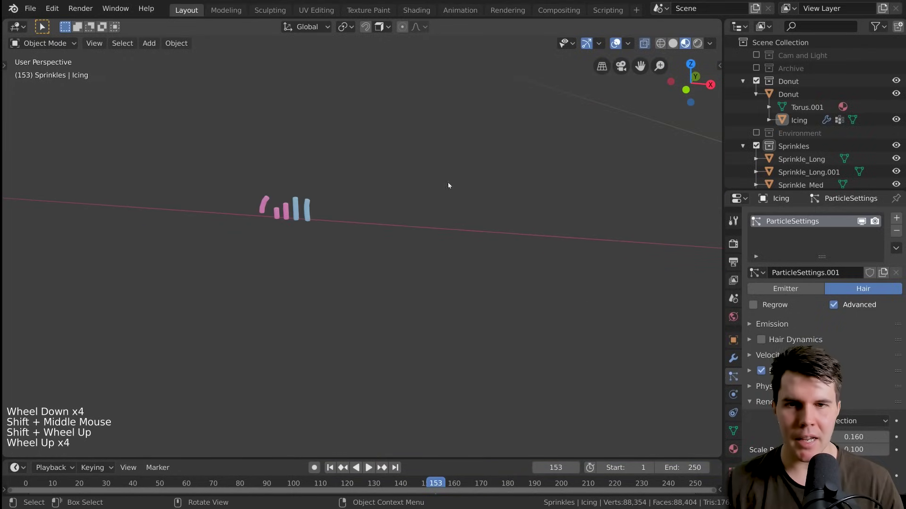
scroll(448, 185, up, 2)
click(710, 42)
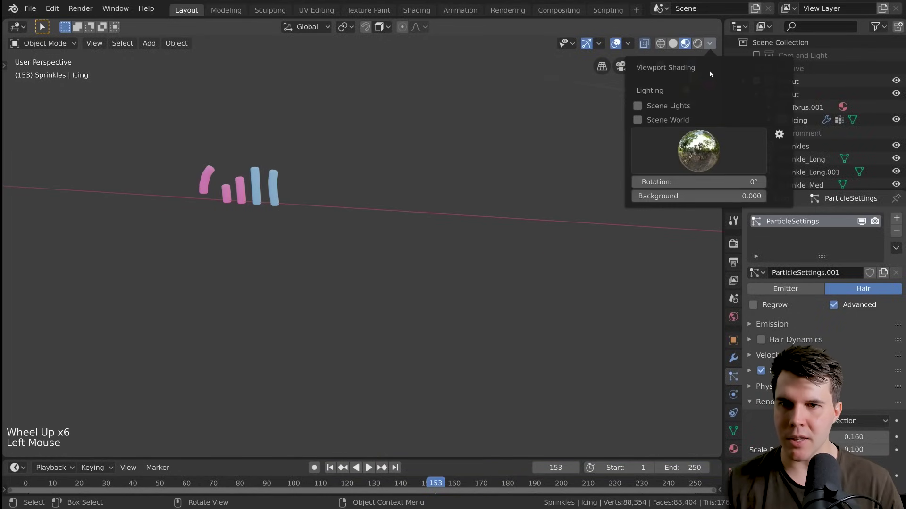
click(628, 43)
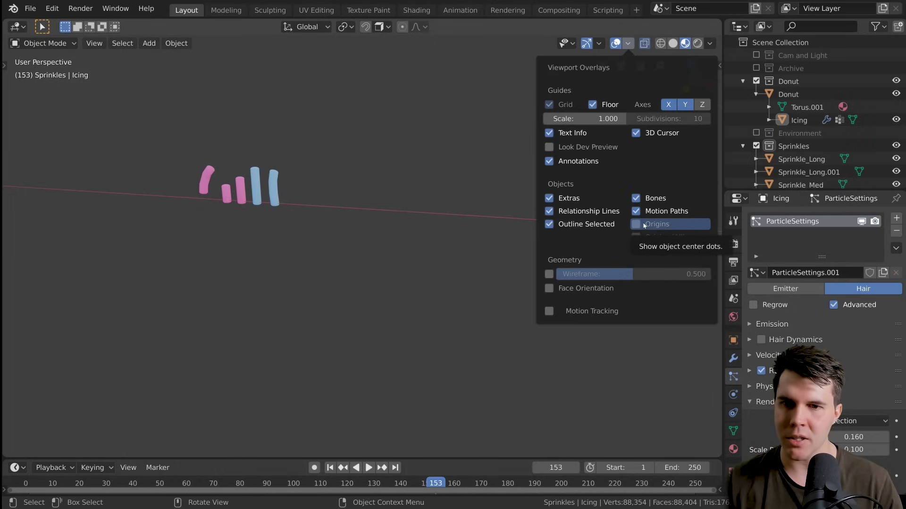
scroll(333, 205, up, 3)
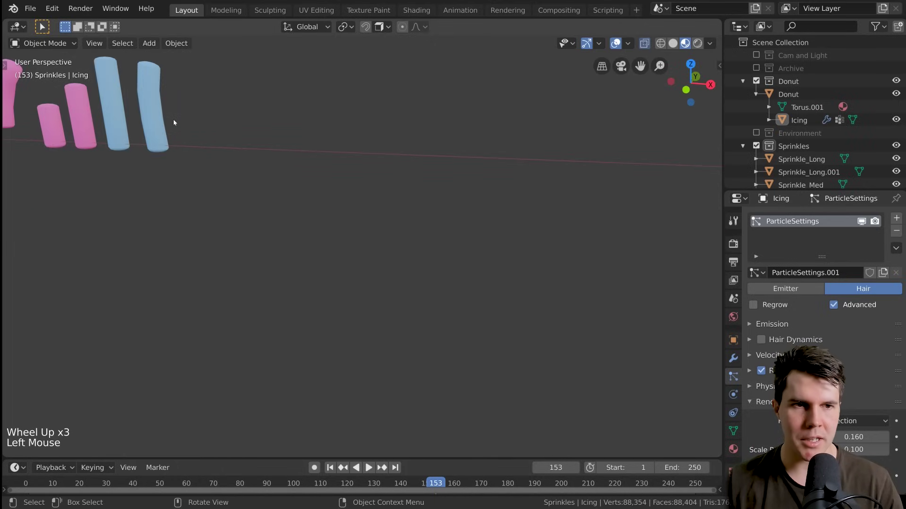
- Select all five short, medium, long and bent sprinkle models and set their origins to geometry
click(152, 118)
shift+middle_drag(152, 118, 421, 245)
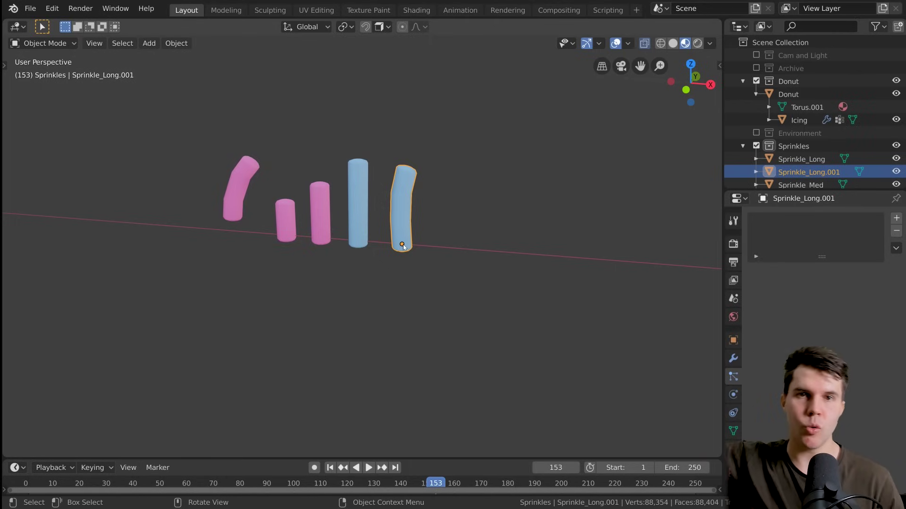
scroll(403, 247, up, 2)
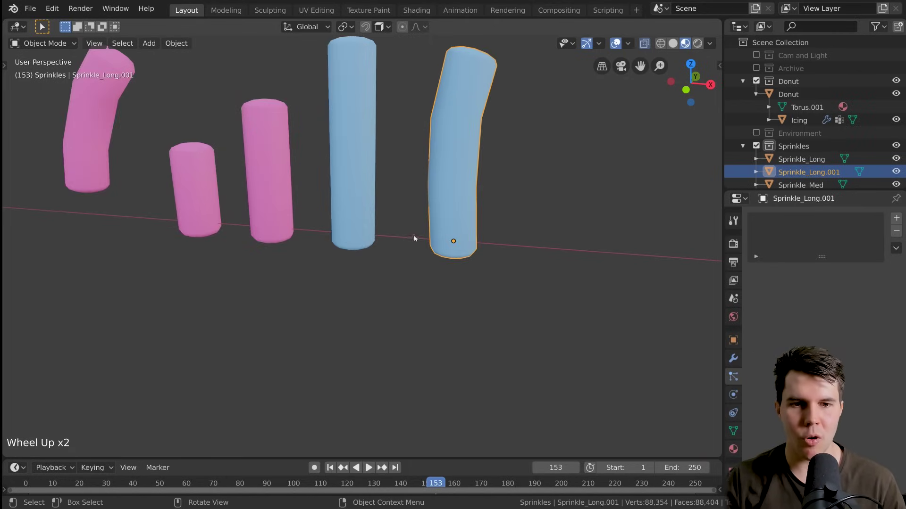
scroll(415, 241, down, 1)
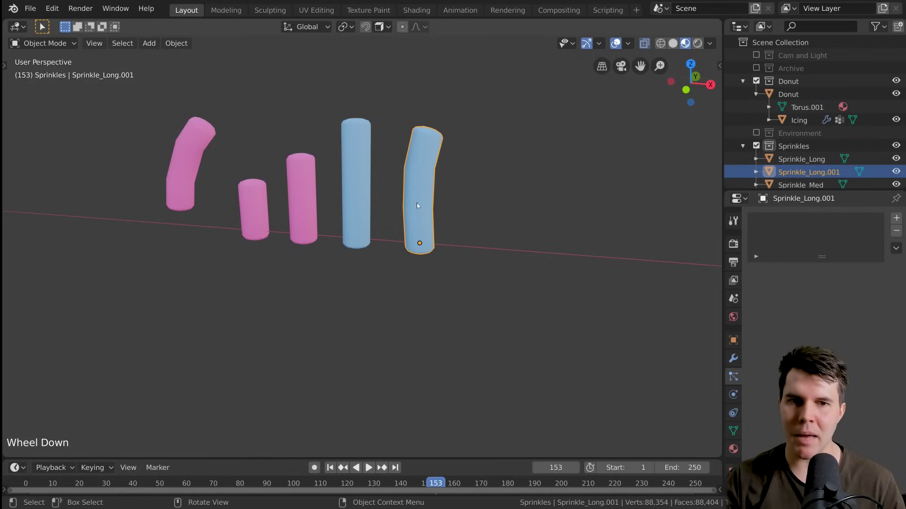
shift+click(361, 195)
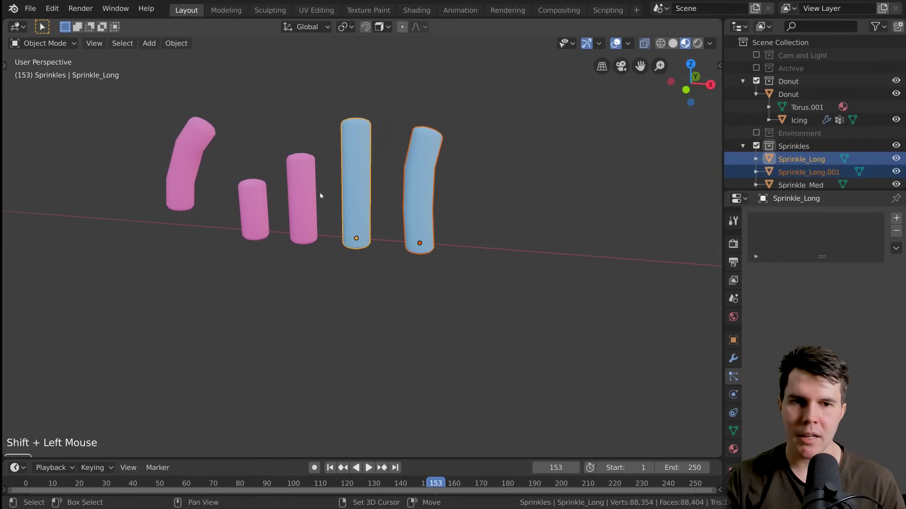
shift+click(294, 203)
shift+click(252, 210)
shift+click(184, 172)
middle_drag(184, 172, 228, 224)
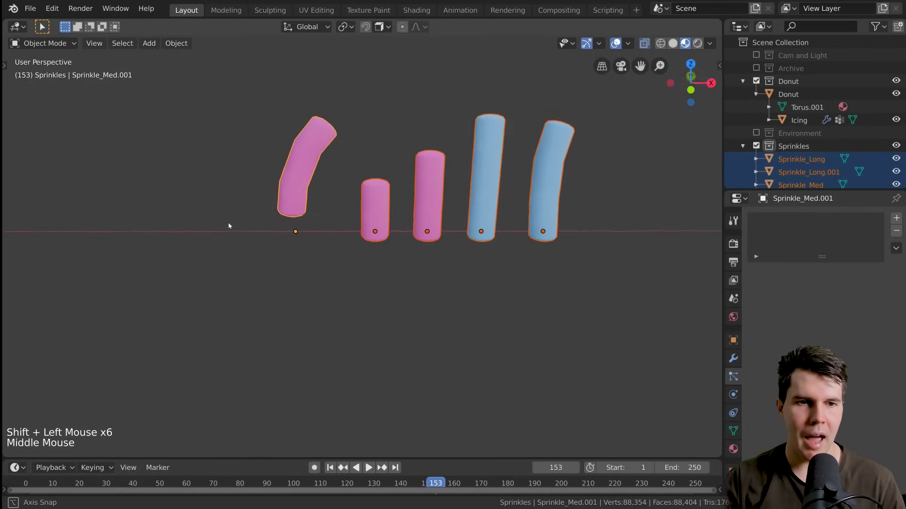
scroll(439, 228, down, 1)
shift+middle_drag(438, 228, 364, 233)
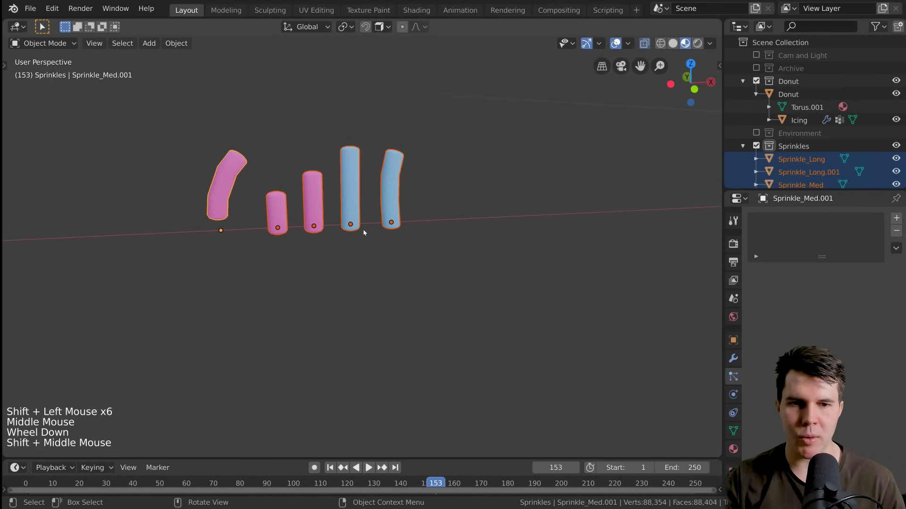
right_click(353, 183)
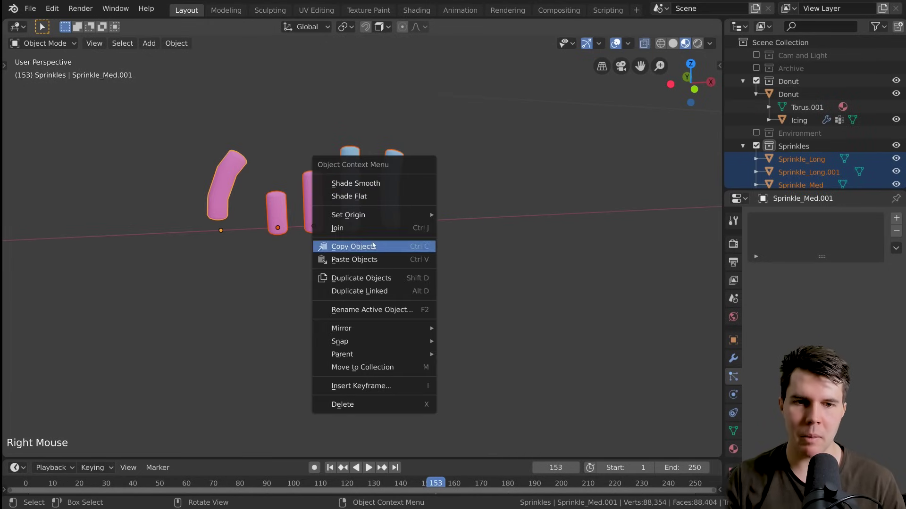
mouse_move(379, 216)
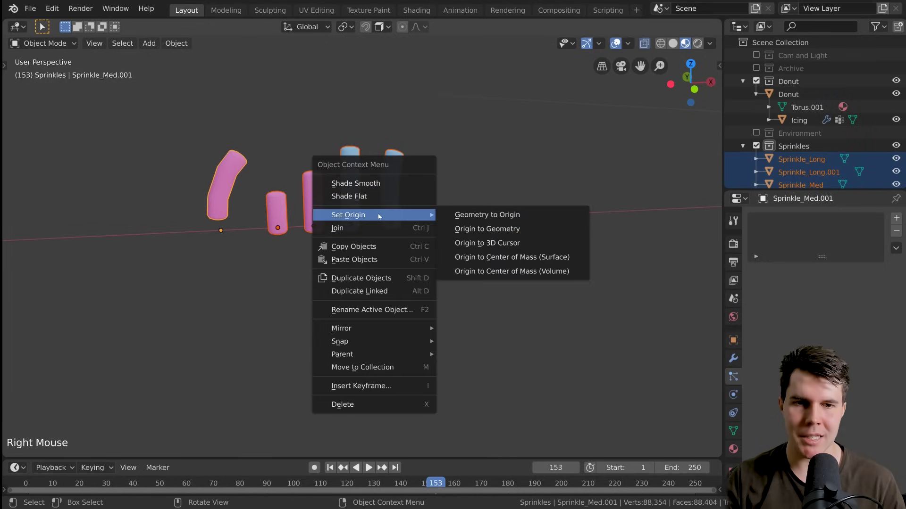
click(541, 231)
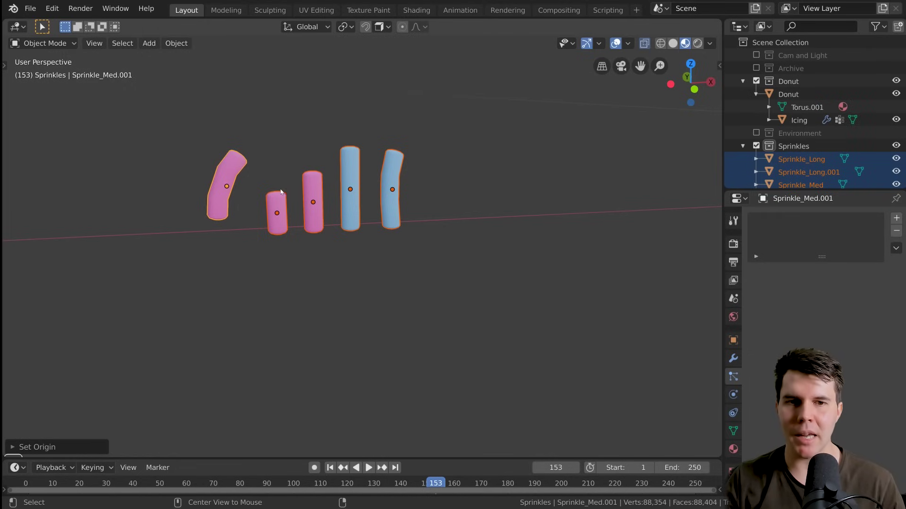
- Check the origin point of each sprinkle model one by one
key(alt+a)
click(352, 194)
click(386, 191)
click(313, 202)
click(268, 211)
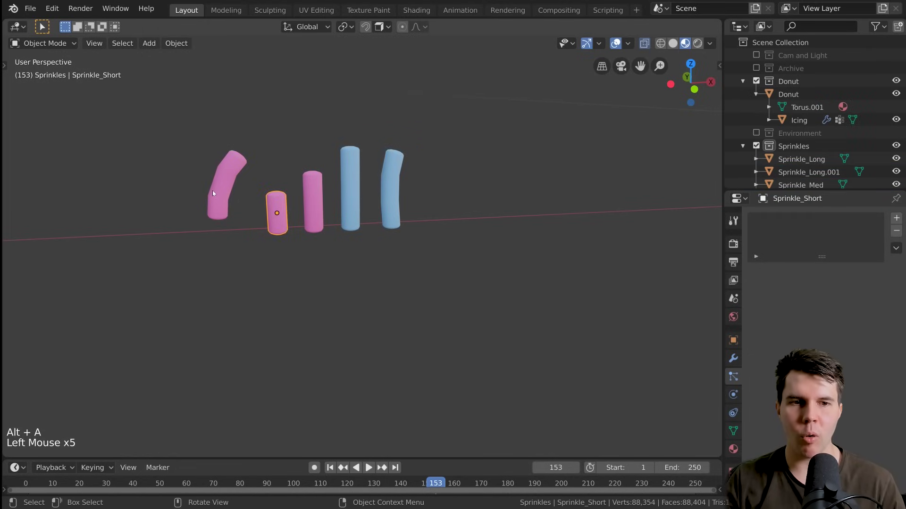
click(212, 191)
- Return to the donut, make the icing the active object and clear the selection
scroll(518, 234, down, 3)
middle_drag(518, 235, 479, 245)
scroll(479, 245, down, 6)
scroll(425, 254, up, 3)
shift+middle_drag(596, 273, 457, 283)
scroll(417, 228, up, 1)
scroll(451, 228, down, 2)
scroll(428, 237, up, 1)
click(482, 301)
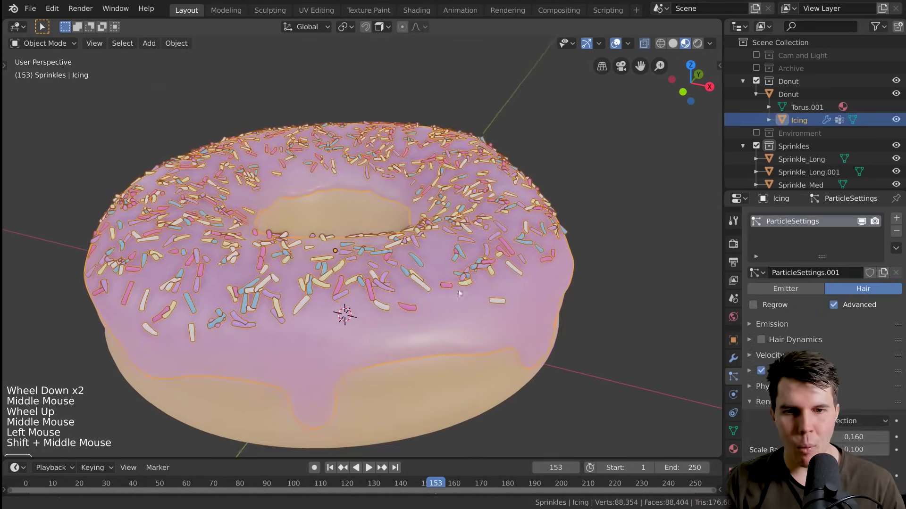
key(alt+a)
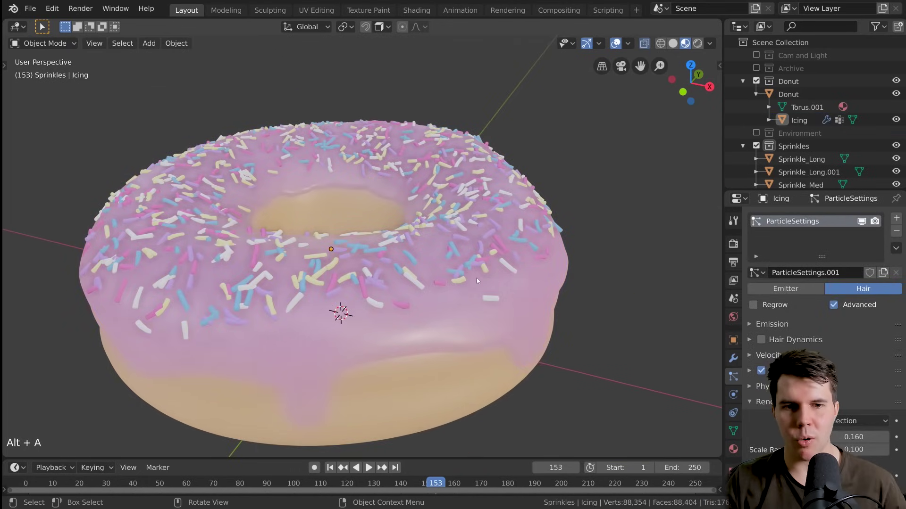
- Collapse the icing's particle Render settings and examine how the re-centred sprinkles sit on the icing's surface
scroll(476, 280, up, 2)
shift+middle_drag(271, 289, 305, 292)
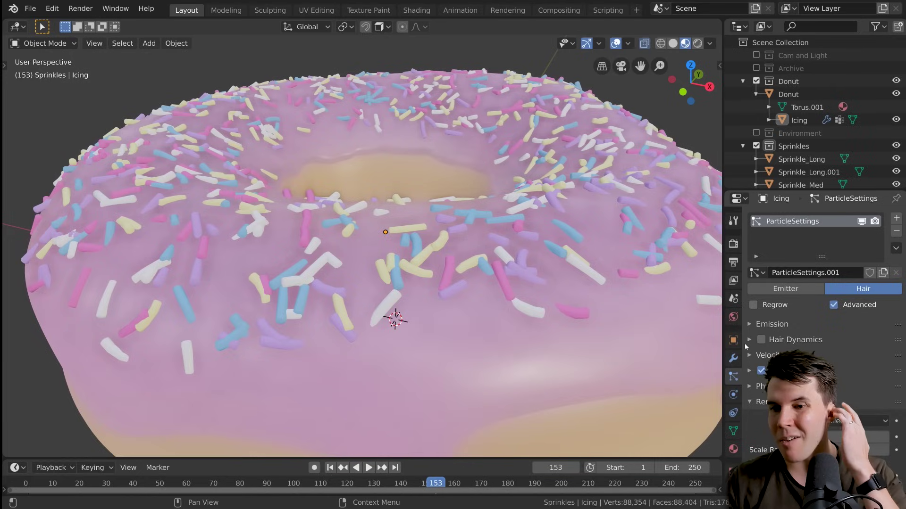
click(757, 402)
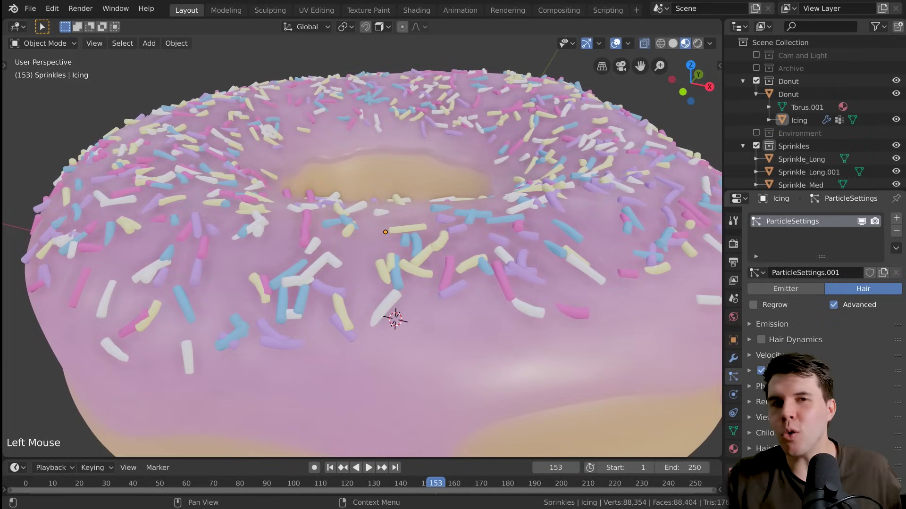
scroll(482, 367, down, 3)
scroll(482, 366, up, 2)
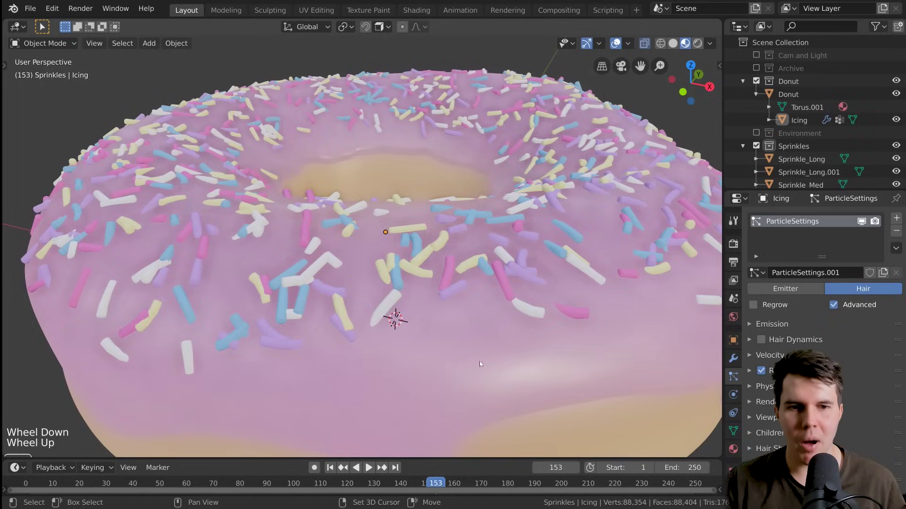
shift+middle_drag(479, 361, 448, 358)
scroll(448, 359, down, 2)
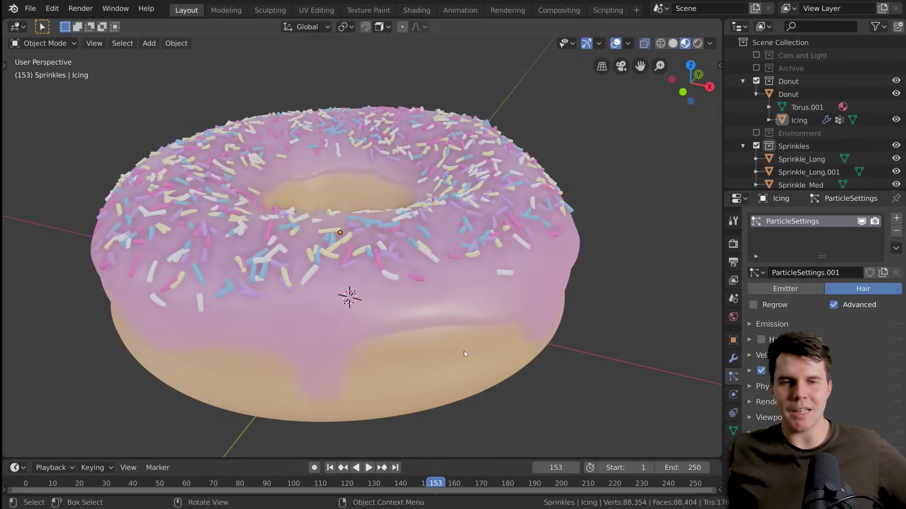
middle_drag(464, 353, 479, 263)
scroll(340, 269, up, 2)
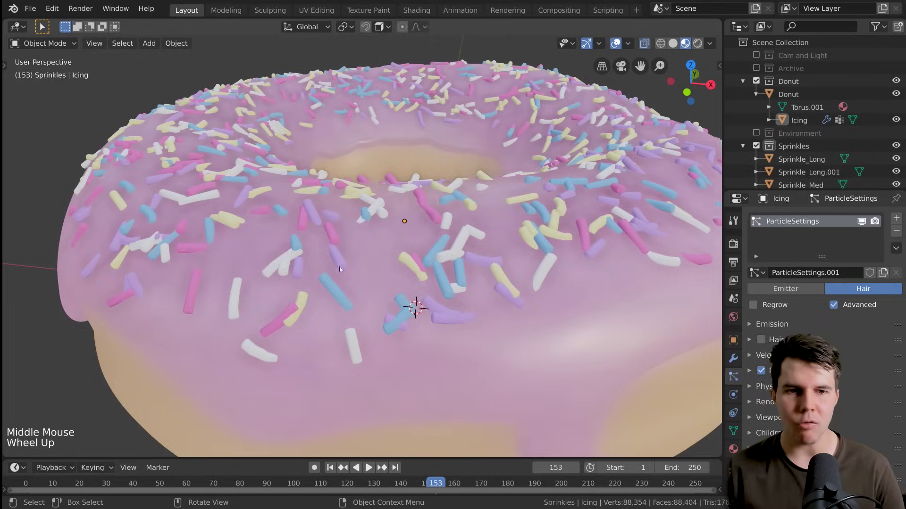
- Compare the sprinkle models beside the donut with the scattered sprinkles, and examine their distribution across the icing
scroll(336, 261, down, 6)
scroll(162, 247, up, 2)
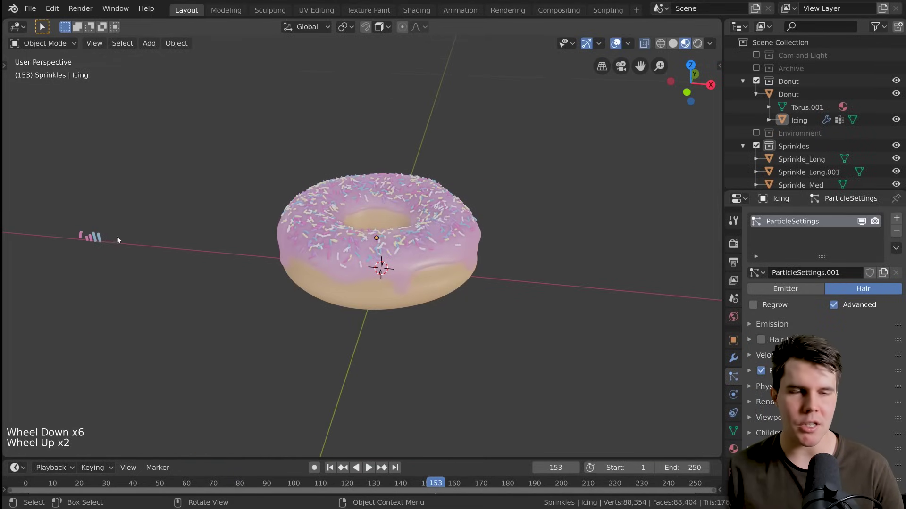
scroll(156, 255, up, 1)
scroll(338, 283, up, 1)
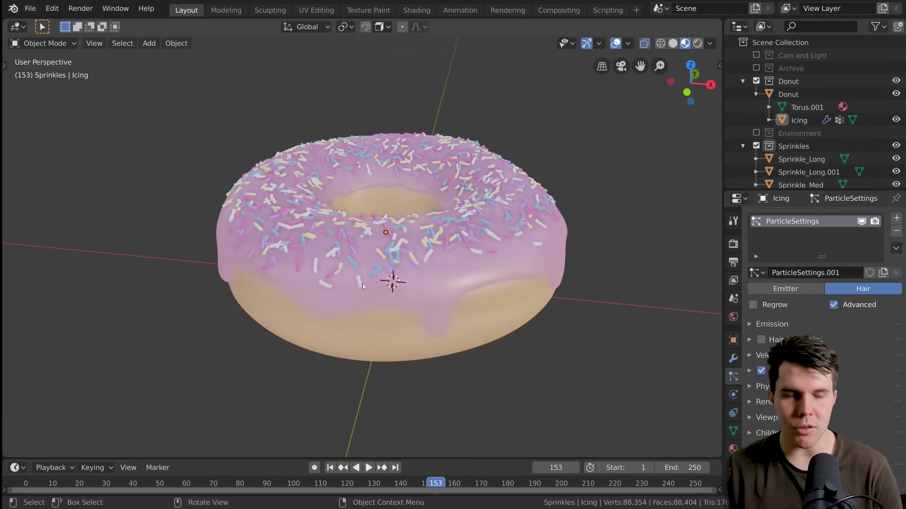
scroll(401, 279, up, 1)
key(alt+a)
middle_drag(478, 265, 448, 255)
scroll(487, 272, up, 1)
scroll(449, 257, down, 1)
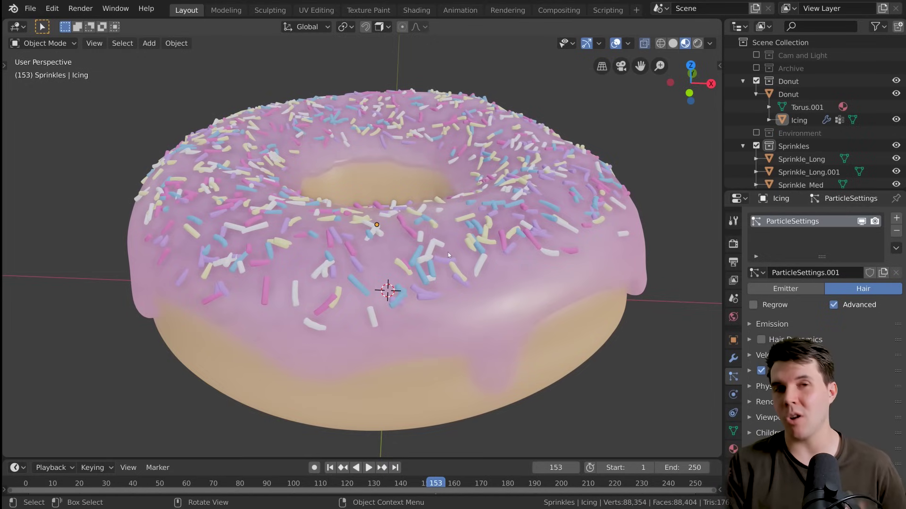
click(475, 242)
key(alt+a)
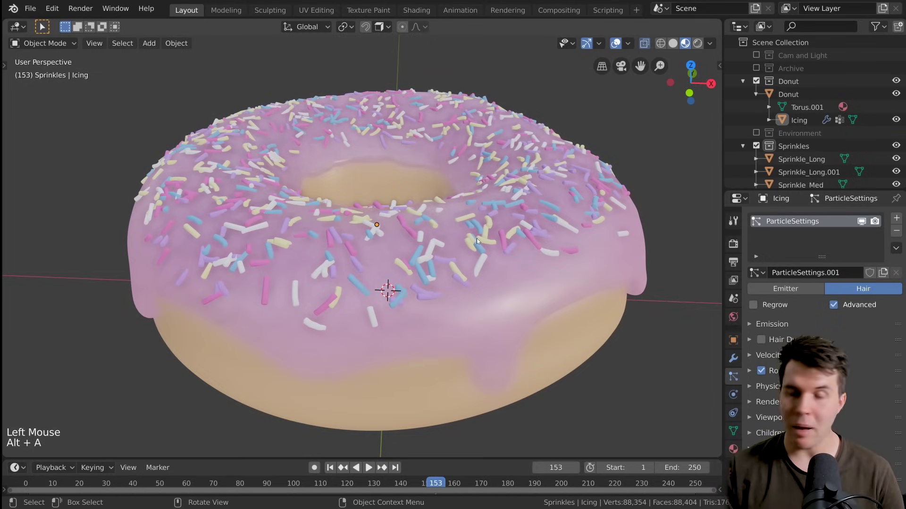
scroll(465, 251, down, 2)
middle_drag(463, 255, 517, 254)
- Show the Emission settings of the icing's particle system and clear the selection
click(517, 254)
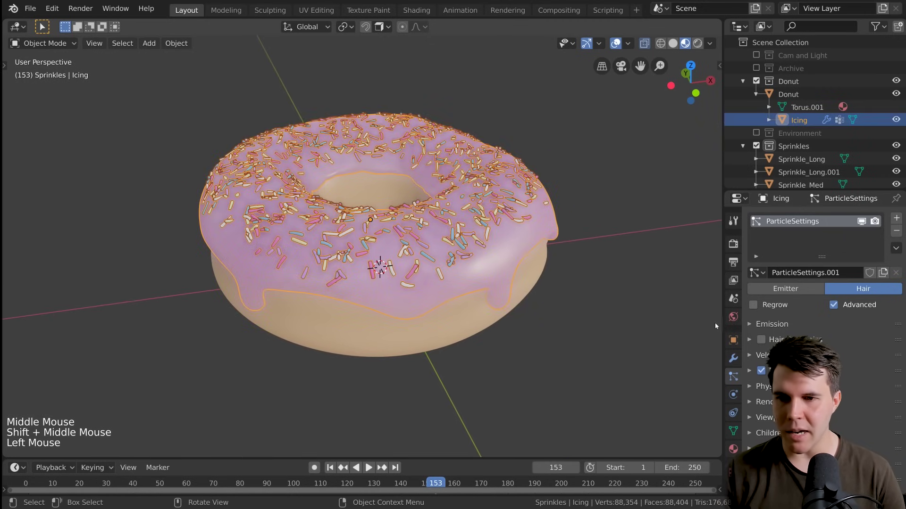
click(769, 324)
scroll(521, 292, up, 1)
key(alt+a)
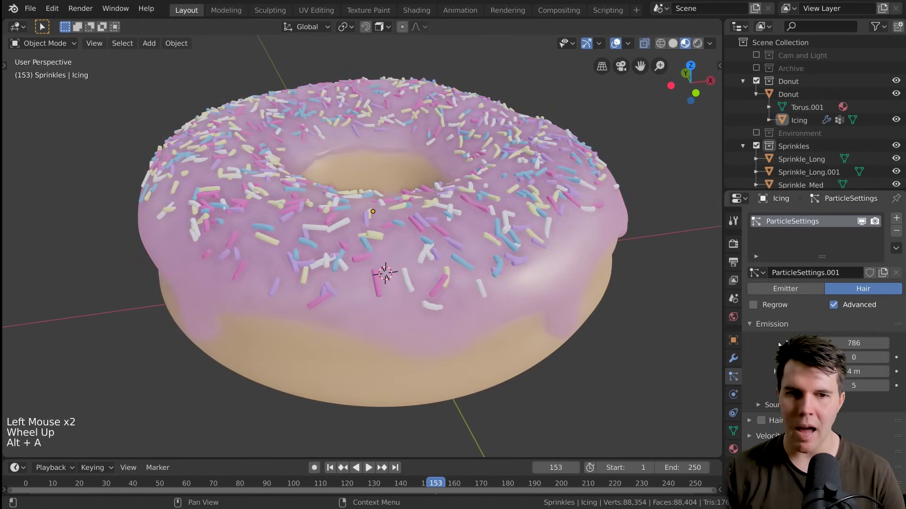
- Step the particle emission seed up one value at a time to 11, comparing the sprinkle distributions
click(885, 357)
click(885, 357)
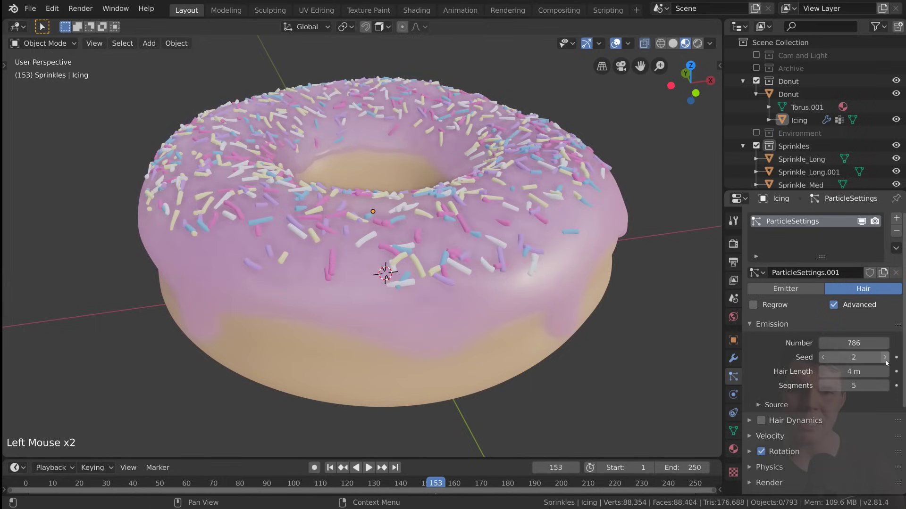
click(885, 357)
click(885, 357)
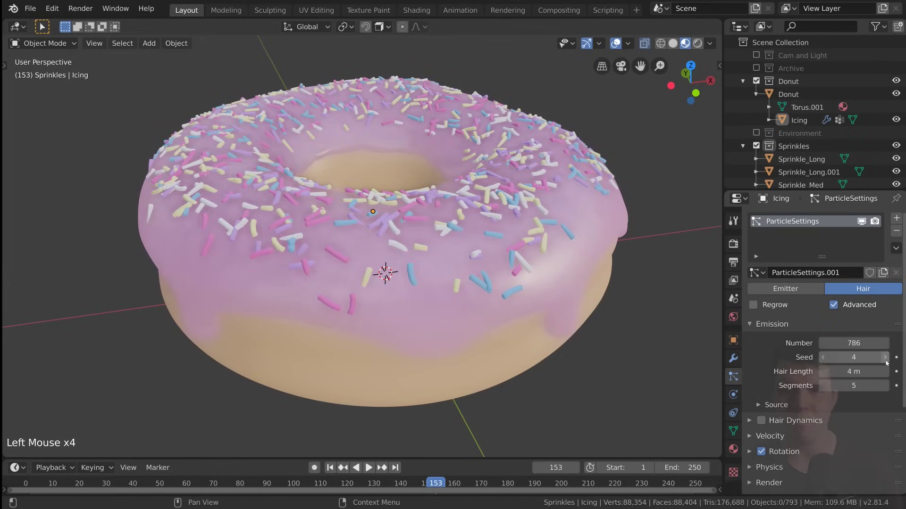
scroll(886, 362, up, 1)
click(885, 357)
click(884, 357)
click(885, 357)
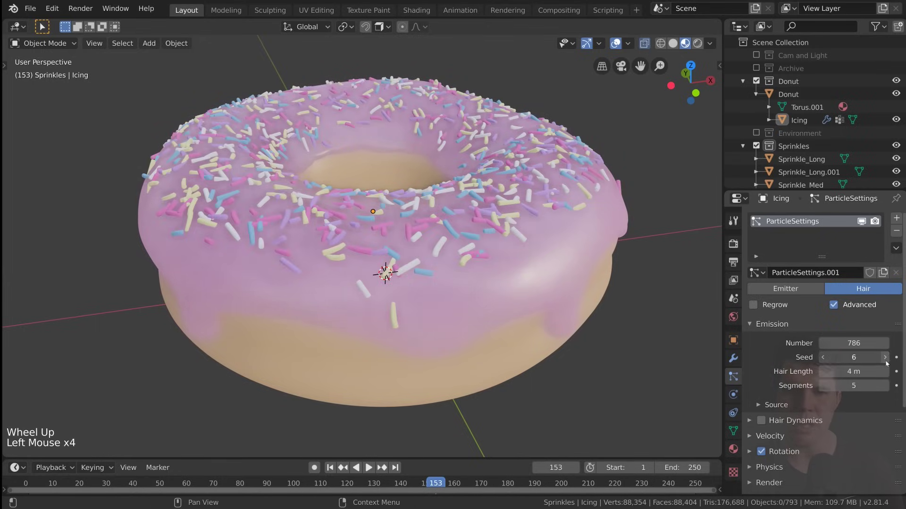
click(885, 357)
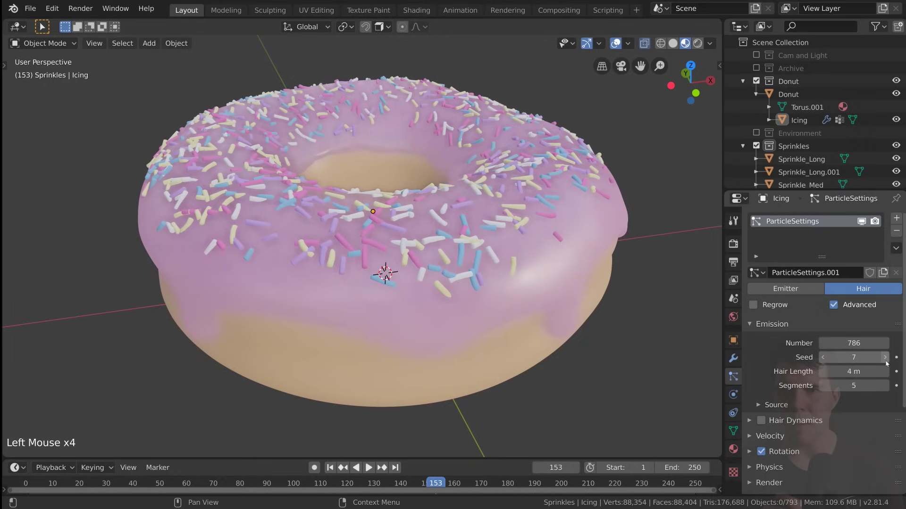
click(885, 357)
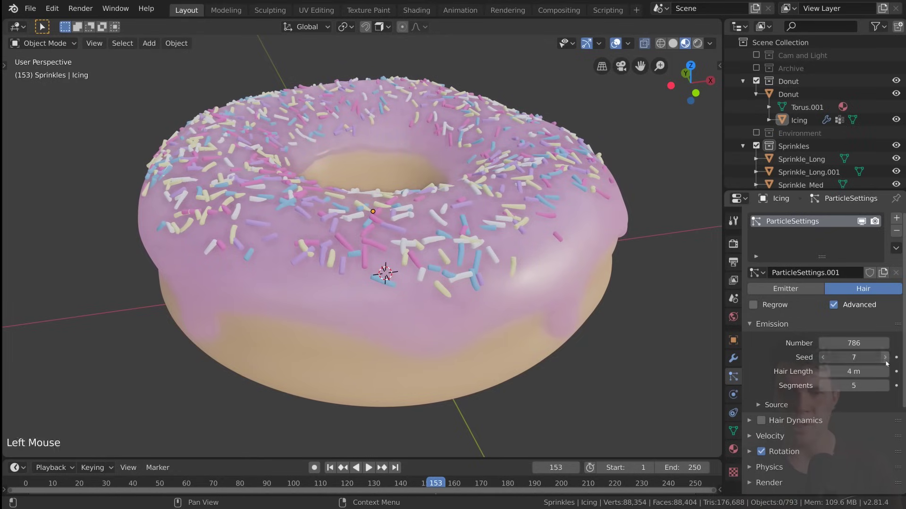
click(885, 357)
click(885, 357)
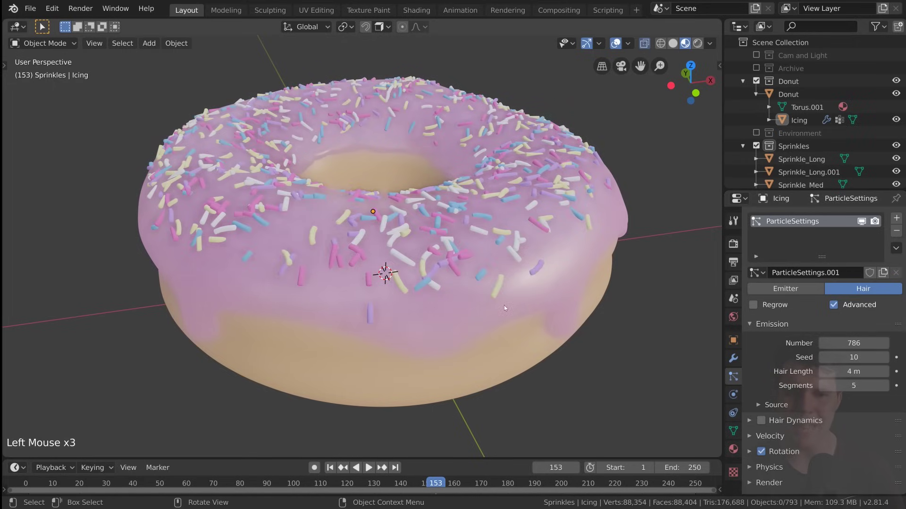
click(885, 357)
middle_drag(571, 285, 557, 285)
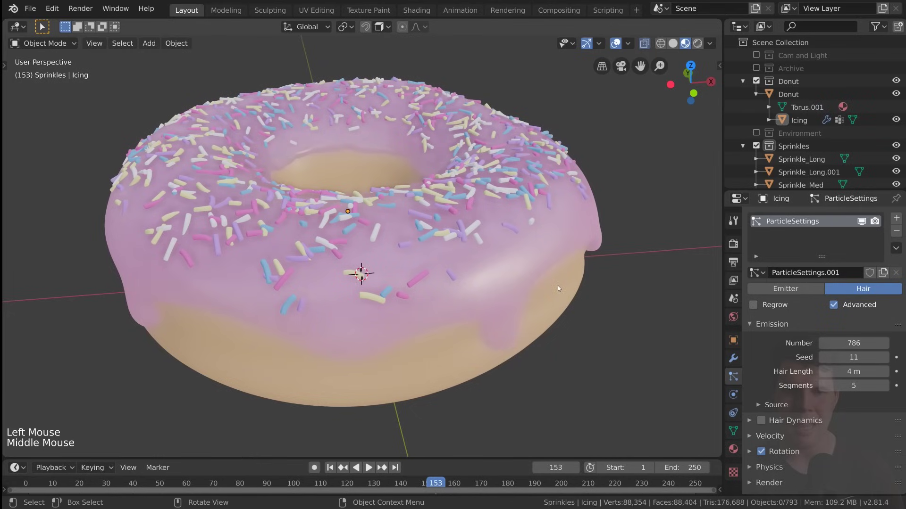
key(alt+a)
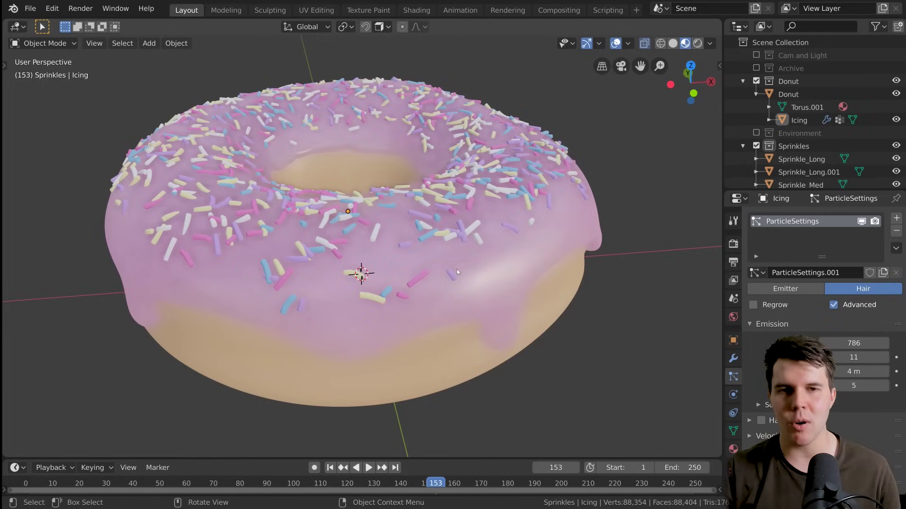
- Enlarge the outliner to list every object in the Sprinkles collection, and look over the sprinkle models beside the donut
scroll(448, 264, down, 4)
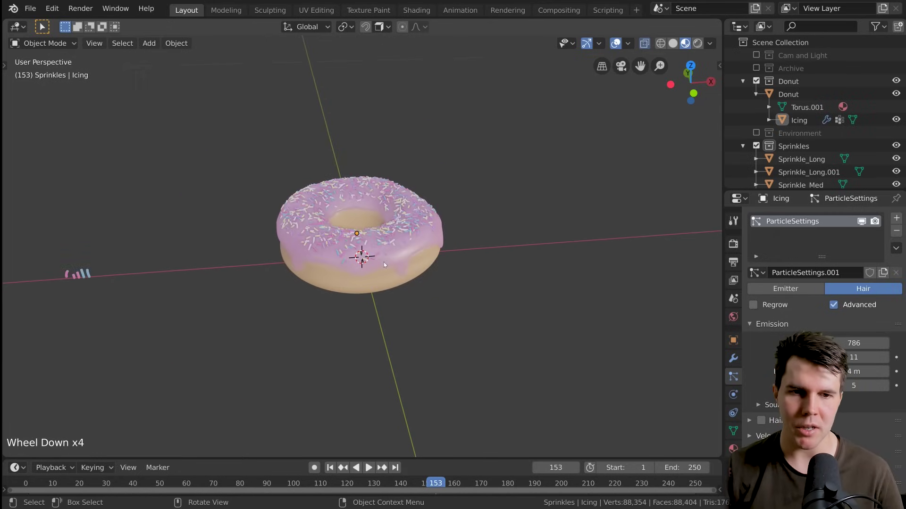
shift+middle_drag(383, 262, 521, 239)
scroll(618, 204, up, 2)
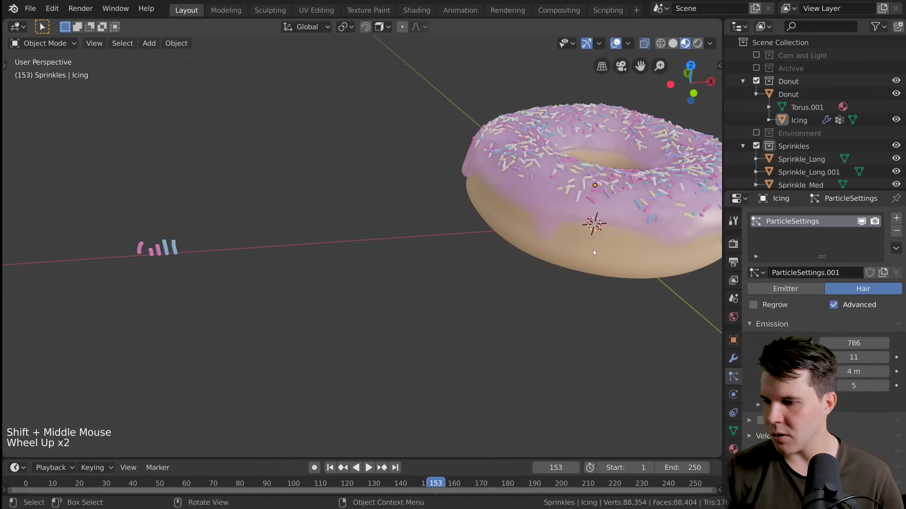
drag(802, 191, 802, 270)
scroll(519, 212, down, 2)
shift+middle_drag(613, 208, 489, 206)
shift+scroll(489, 207, up, 1)
scroll(489, 207, up, 2)
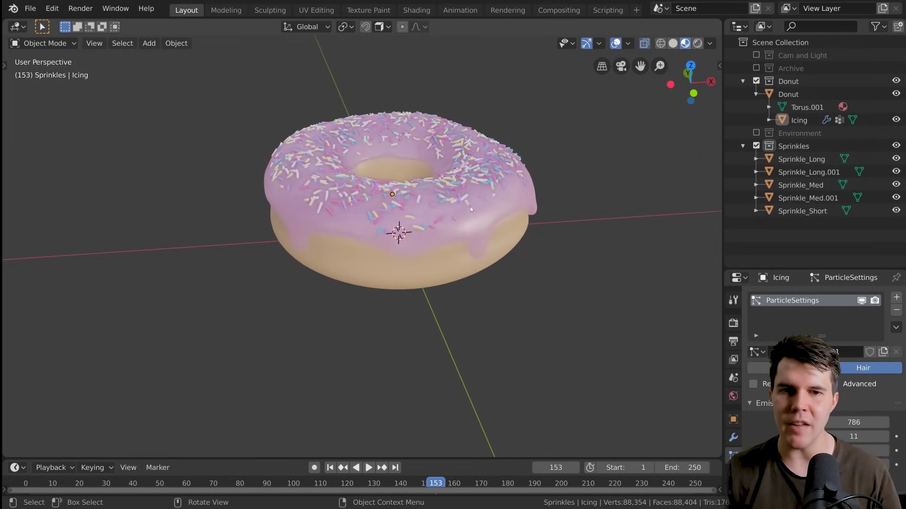
- Switch to the browser's sprinkles image search and examine the Happy Unicorn, Fairy Tale Twinkle and Bulk Sprinklefetti Unicorn mixes as shape references
key(alt+Tab)
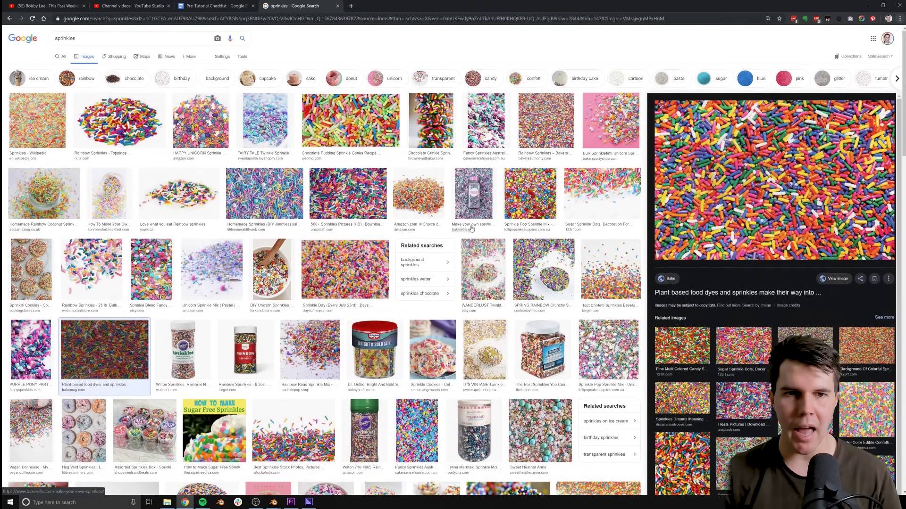
click(203, 121)
scroll(204, 117, down, 2)
click(281, 64)
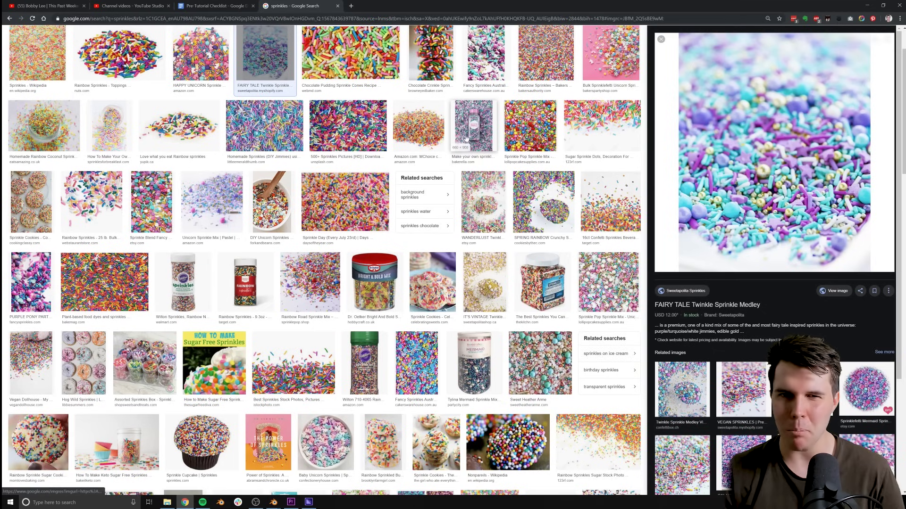
scroll(566, 142, up, 2)
click(637, 126)
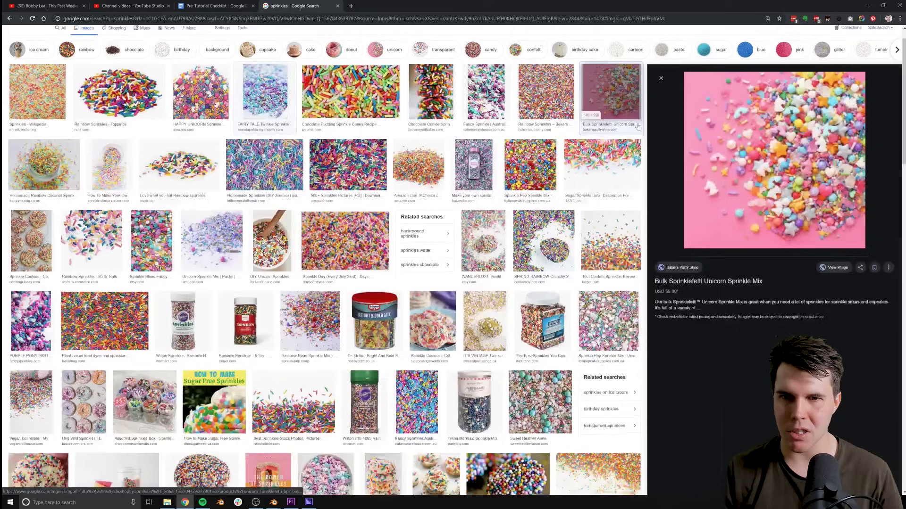
scroll(640, 128, down, 2)
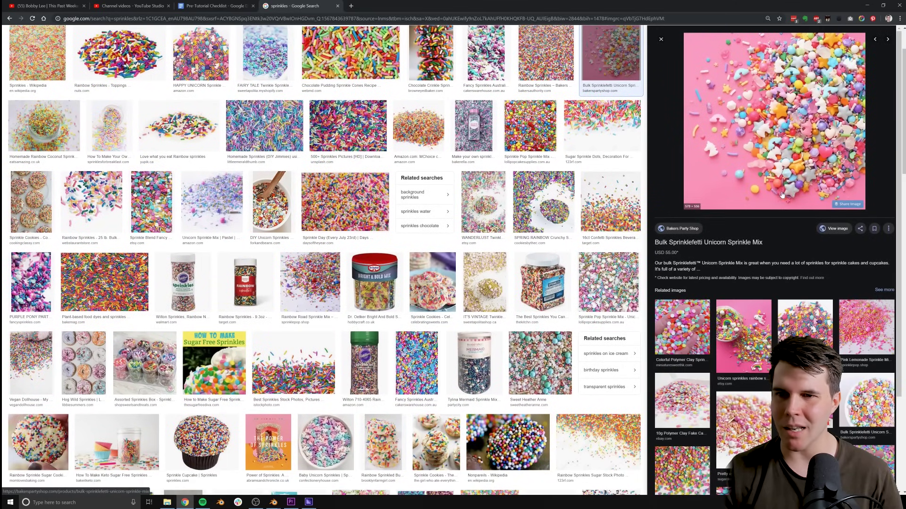
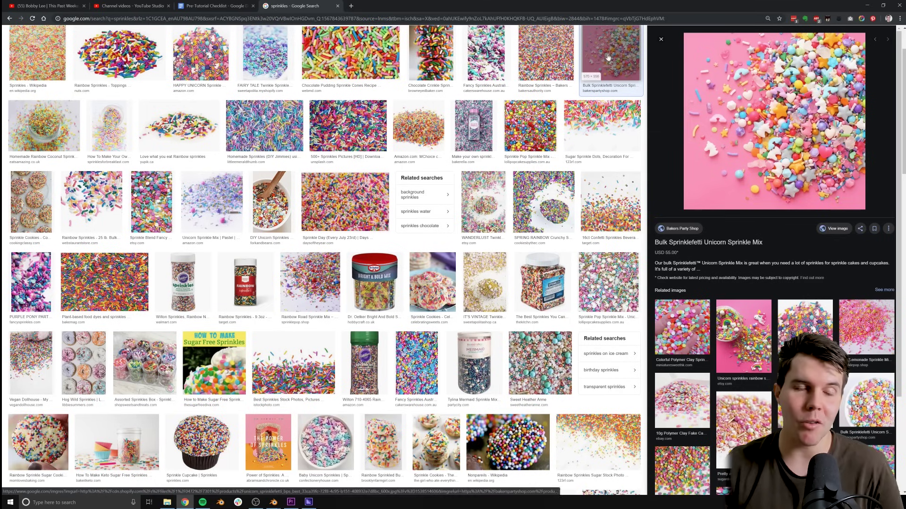
- Switch back to Blender and snap the 3D cursor to the bent blue long sprinkle beside the donut
scroll(755, 141, up, 1)
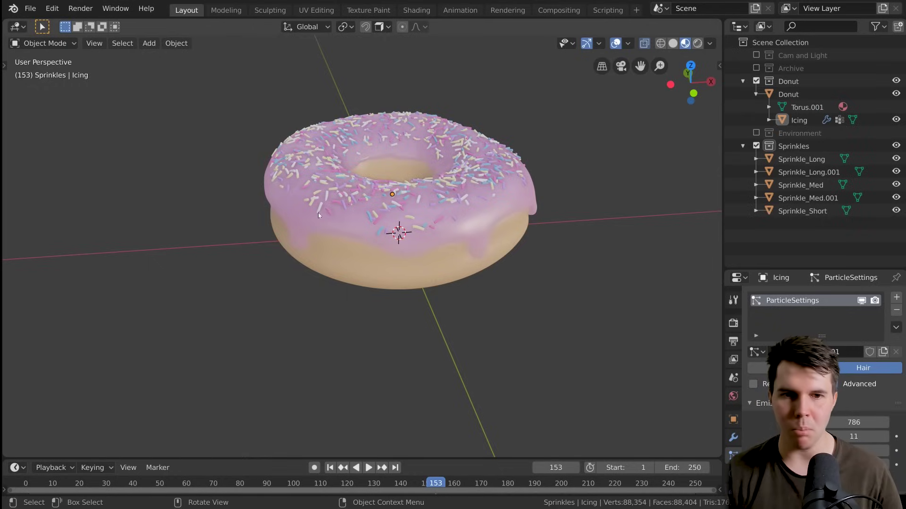
scroll(317, 213, down, 6)
scroll(382, 221, up, 5)
shift+middle_drag(281, 225, 391, 203)
scroll(380, 204, down, 1)
click(380, 204)
click(380, 203)
key(KP_Decimal)
scroll(391, 204, down, 3)
scroll(391, 204, down, 3)
scroll(415, 221, up, 1)
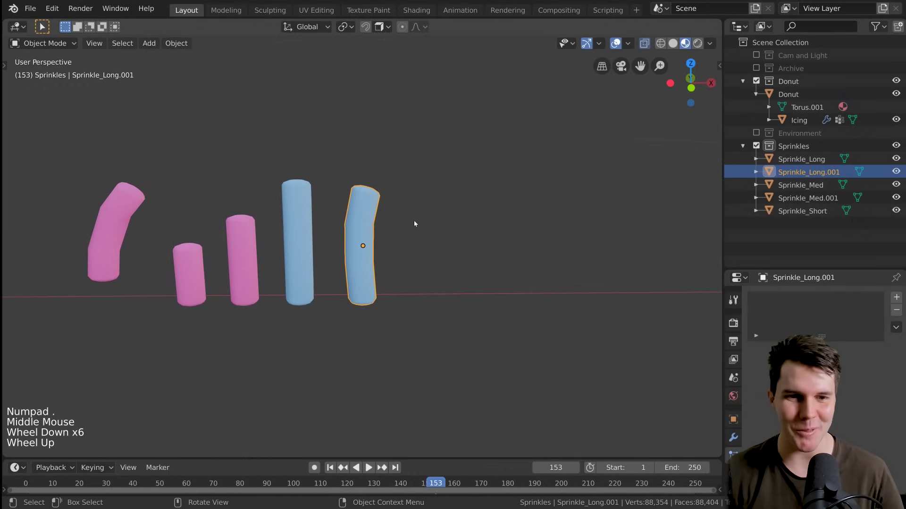
key(shift+s)
scroll(420, 309, down, 2)
shift+middle_drag(420, 310, 415, 241)
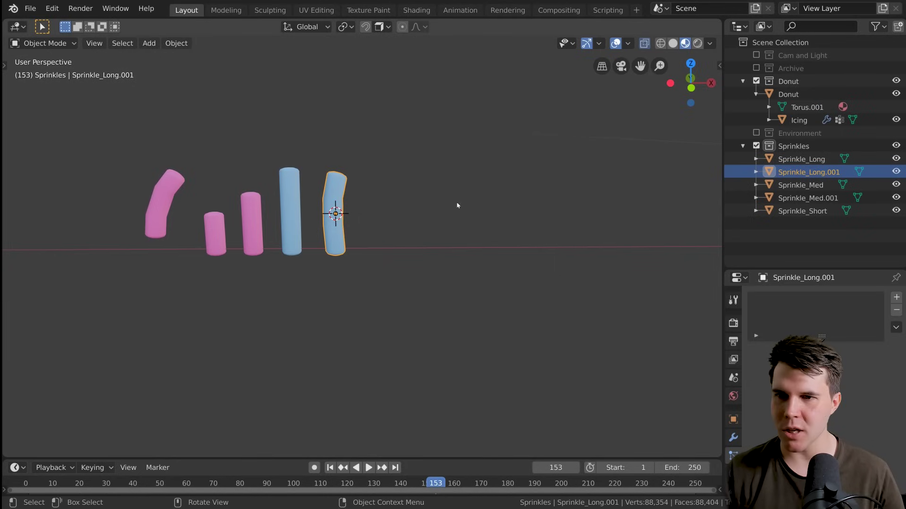
- Add a UV sphere at the 3D cursor and show its creation settings
key(shift+a)
mouse_move(476, 194)
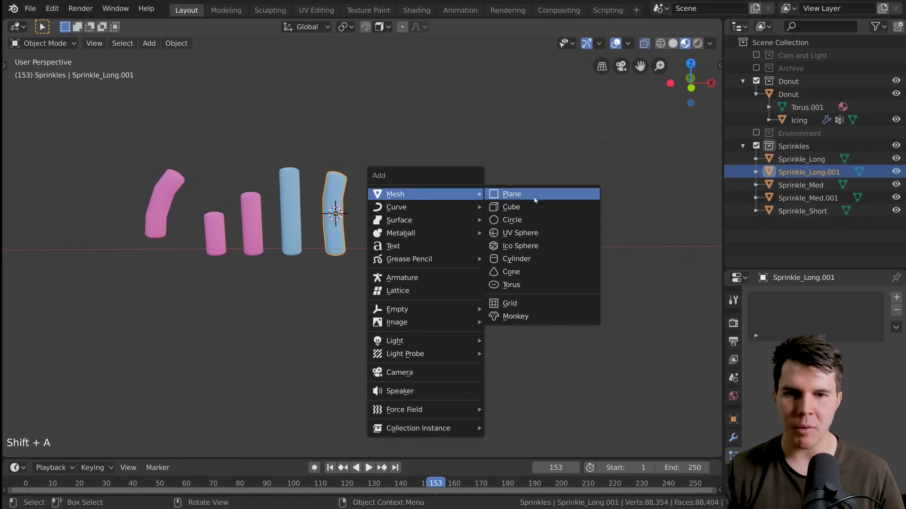
click(537, 234)
scroll(536, 234, down, 20)
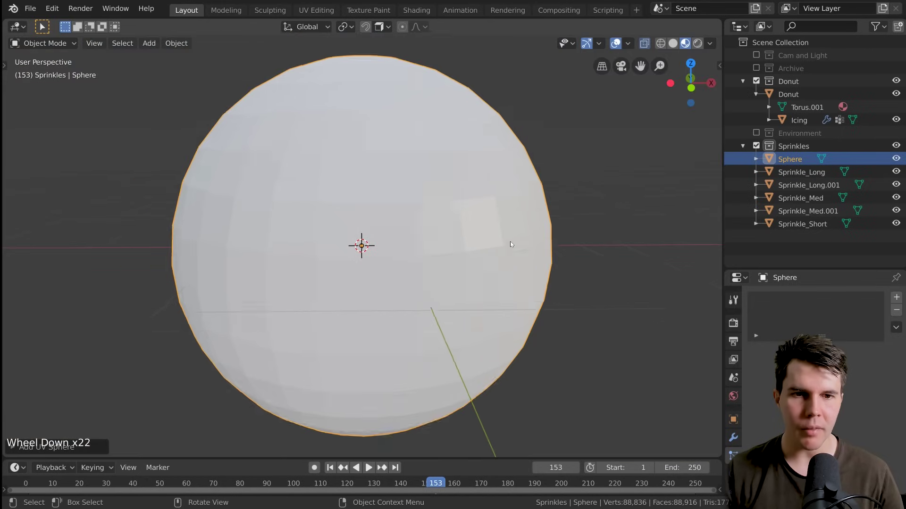
scroll(510, 245, down, 1)
click(87, 444)
scroll(142, 307, up, 1)
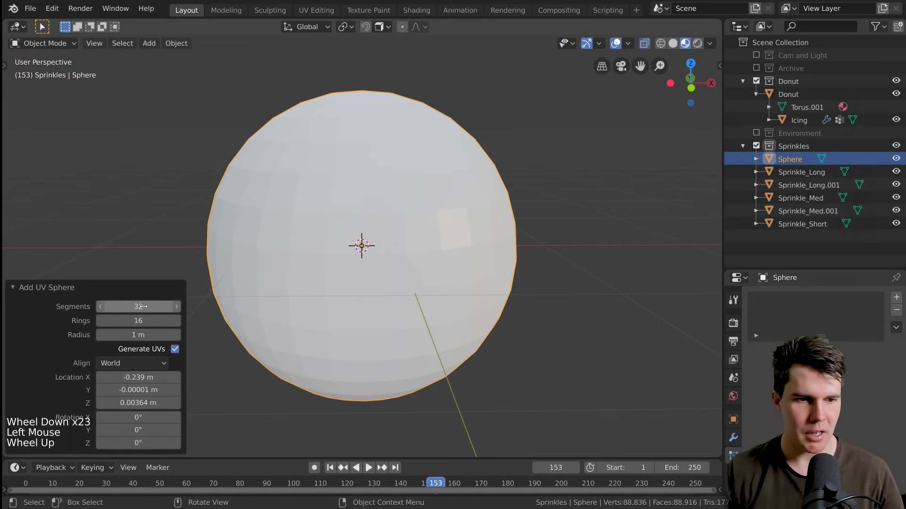
- Reduce the new sphere's resolution to 16 segments and 8 rings
click(138, 307)
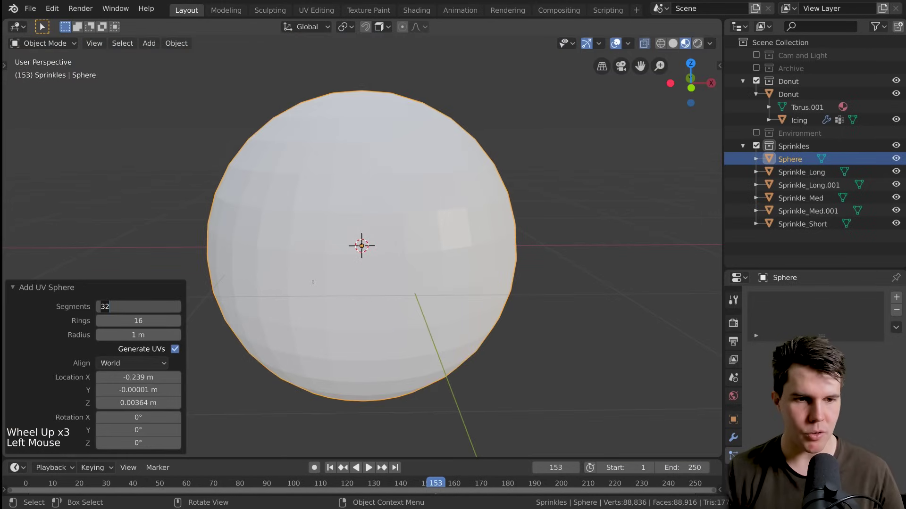
key(Return)
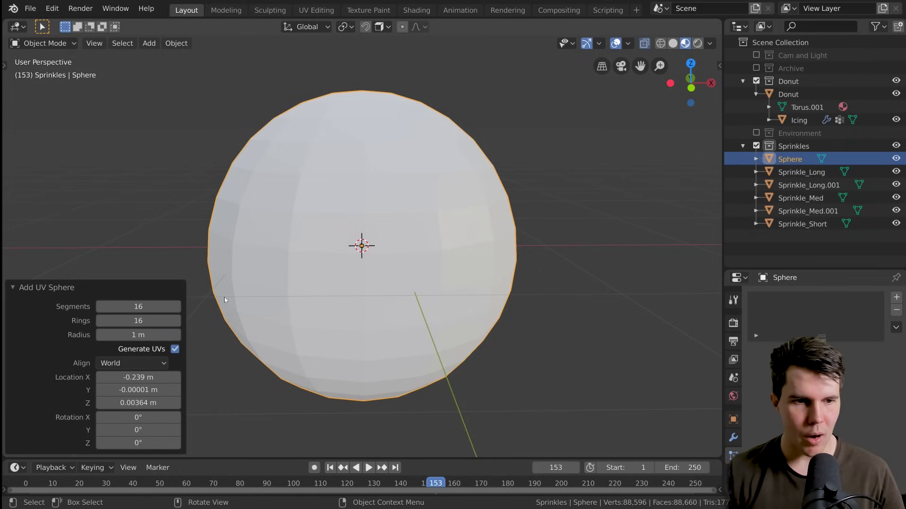
middle_drag(372, 263, 321, 259)
scroll(378, 267, up, 1)
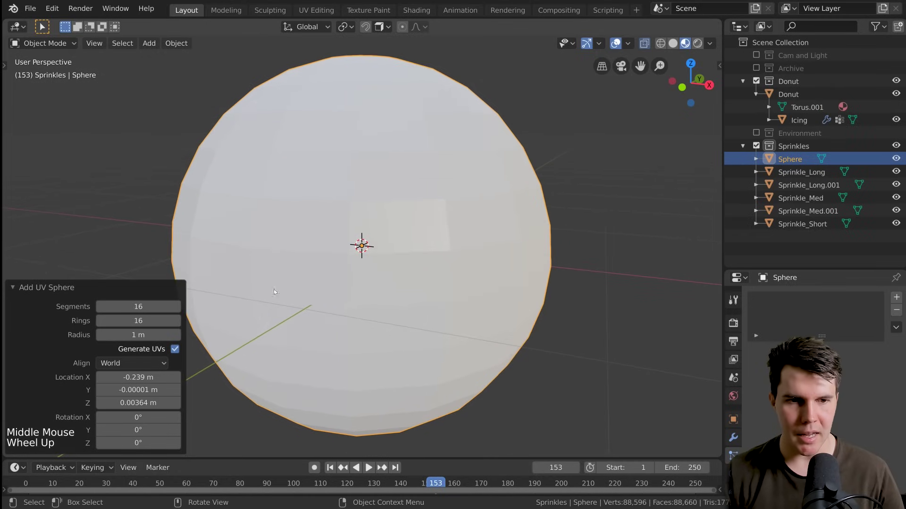
click(139, 321)
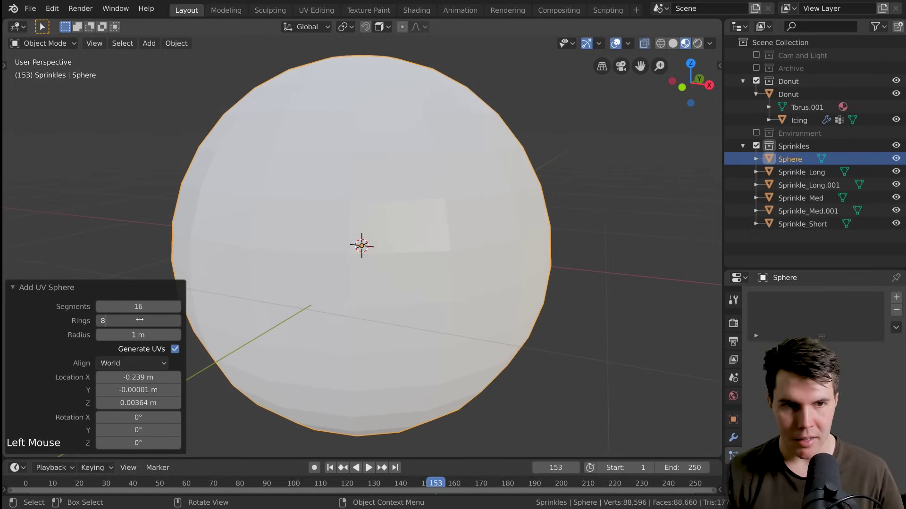
text(8)
key(Return)
middle_drag(437, 211, 495, 226)
- Try sphere radii of 5 mm and 0.003 m, comparing the size with the neighbouring sprinkles
click(145, 335)
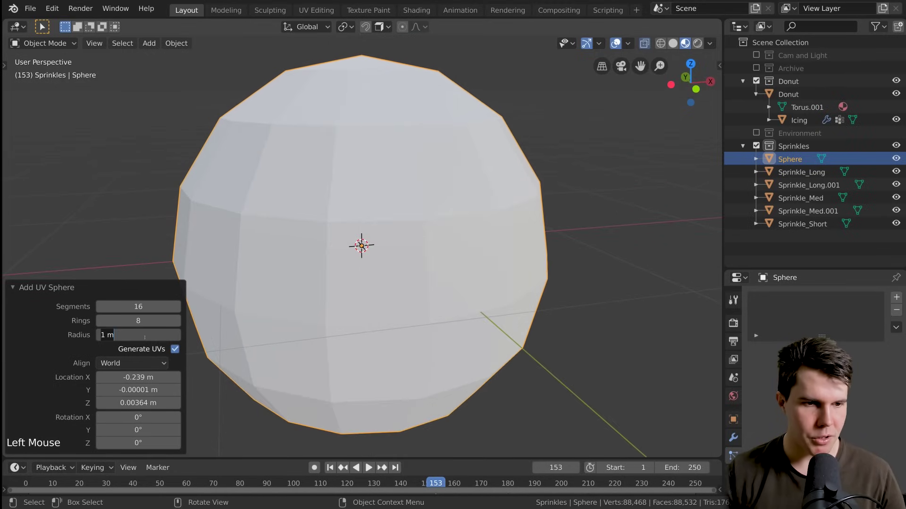
text(5mm)
key(Return)
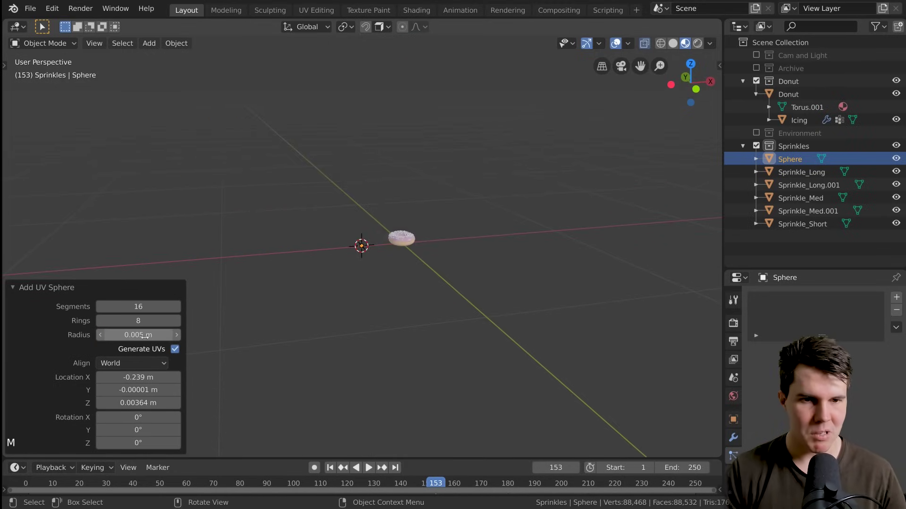
scroll(344, 276, up, 17)
scroll(349, 273, up, 1)
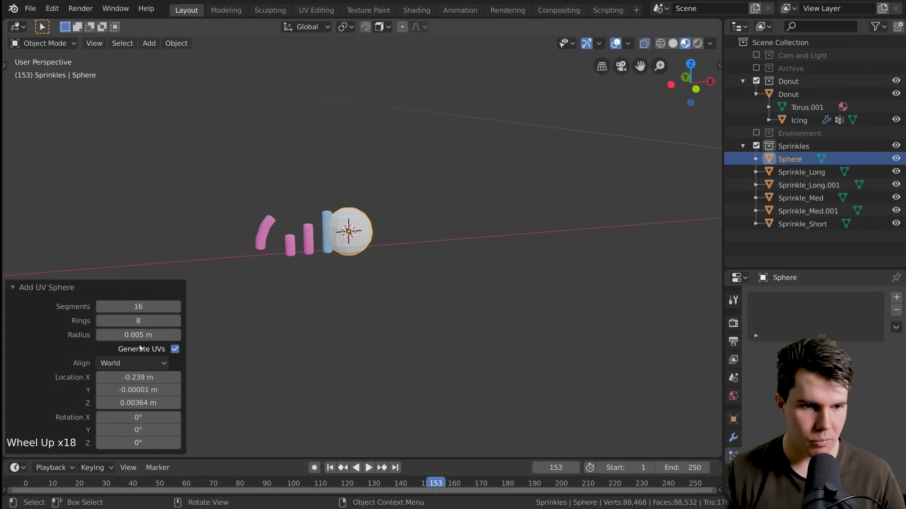
click(132, 336)
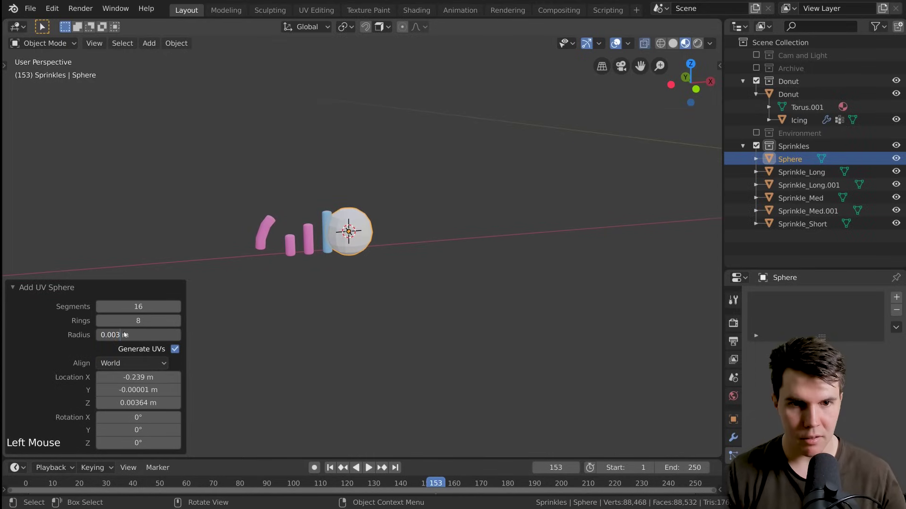
text(0.003)
key(Return)
scroll(344, 222, up, 2)
middle_drag(342, 225, 346, 225)
scroll(346, 231, up, 2)
scroll(345, 245, down, 1)
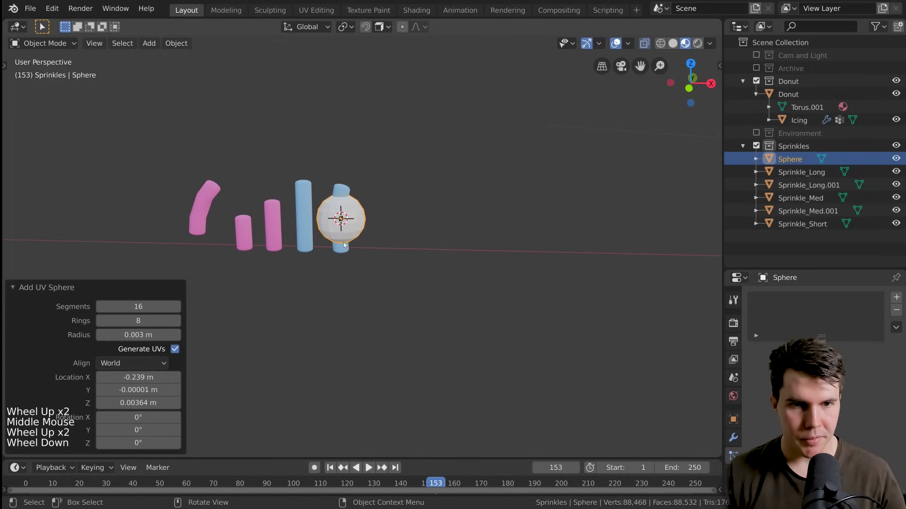
- Set the sphere's radius to 0.004 m and move it about 0.0079 m along X, clear of the bent blue sprinkle
click(131, 335)
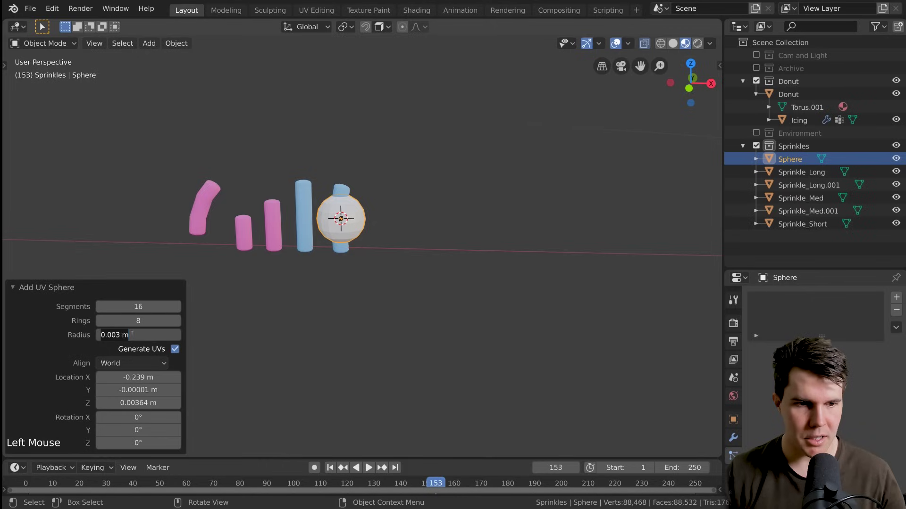
key(Return)
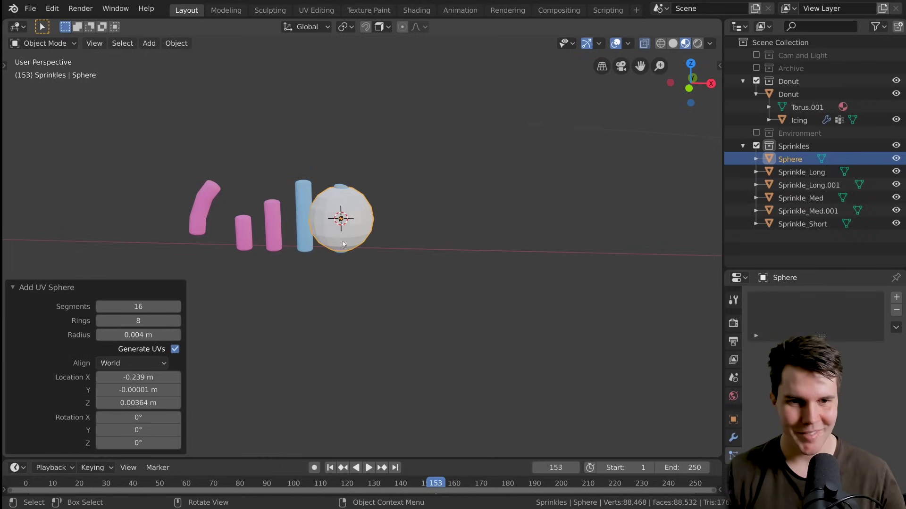
key(g)
key(x)
click(428, 208)
- Apply smooth shading to the sphere sprinkle
right_click(428, 209)
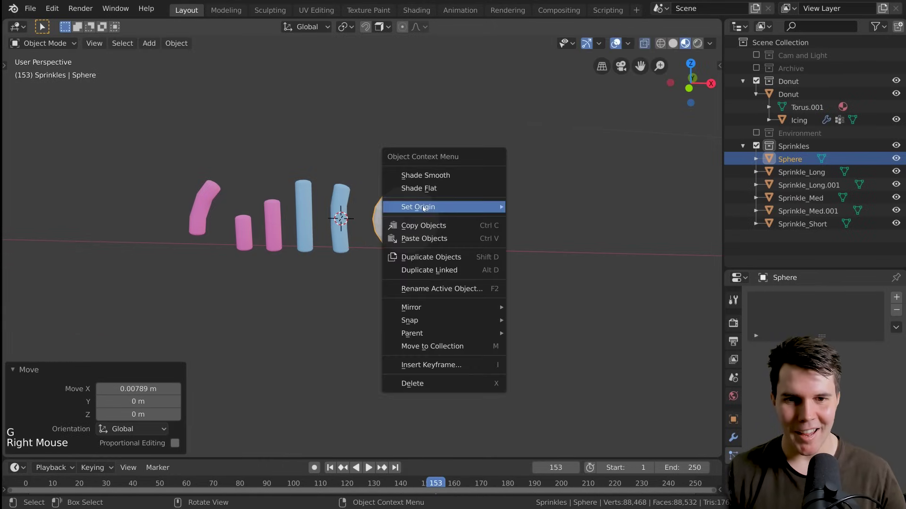
click(445, 179)
scroll(456, 216, up, 2)
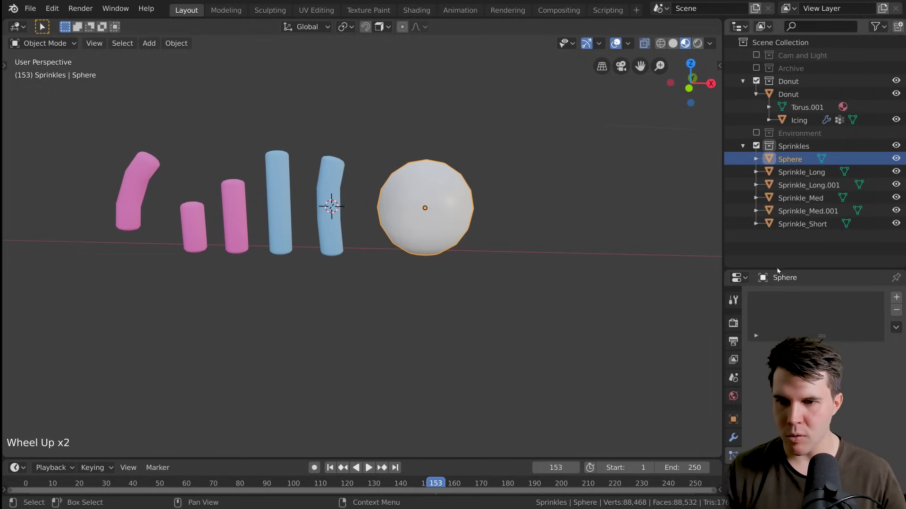
- Enlarge the properties editor and give the sphere a new material with a turquoise base color, about H 0.521, S 0.524, V 0.906
drag(802, 272, 802, 177)
click(733, 436)
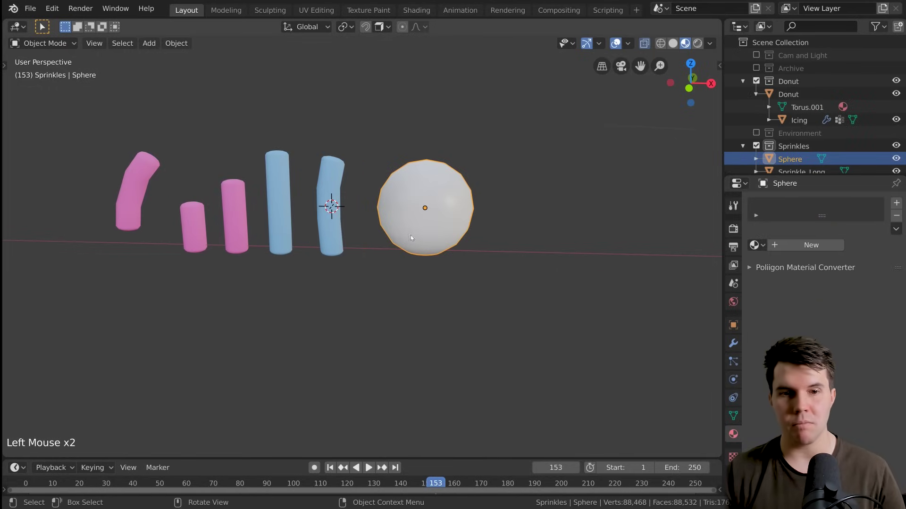
click(809, 244)
scroll(827, 322, down, 9)
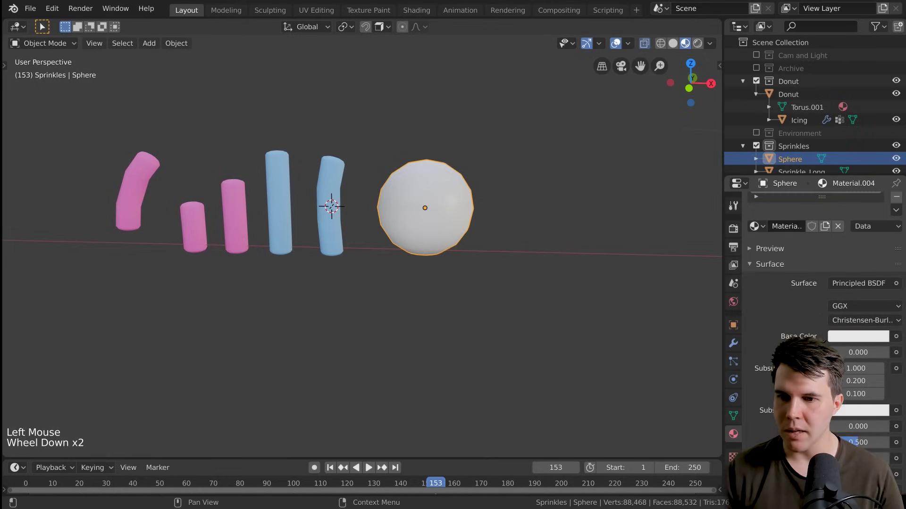
click(847, 270)
drag(823, 130, 825, 106)
drag(841, 226, 842, 226)
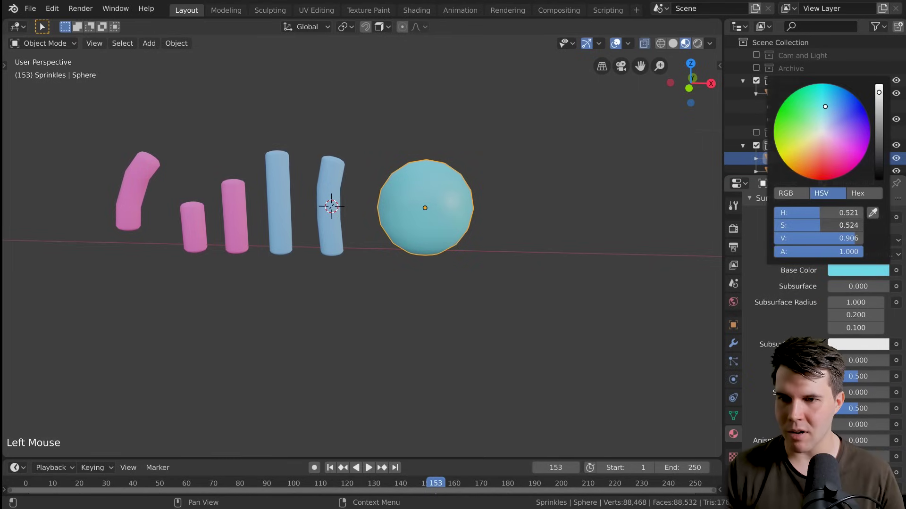
- Check the Fairy Tale Twinkle reference in the browser, and lower the sphere material's roughness to about 0.237
key(alt+Tab)
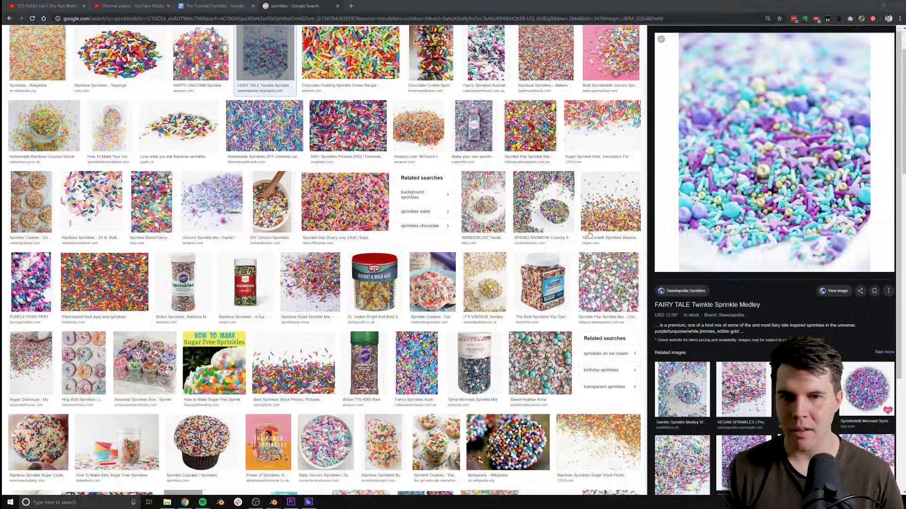
key(alt+Tab)
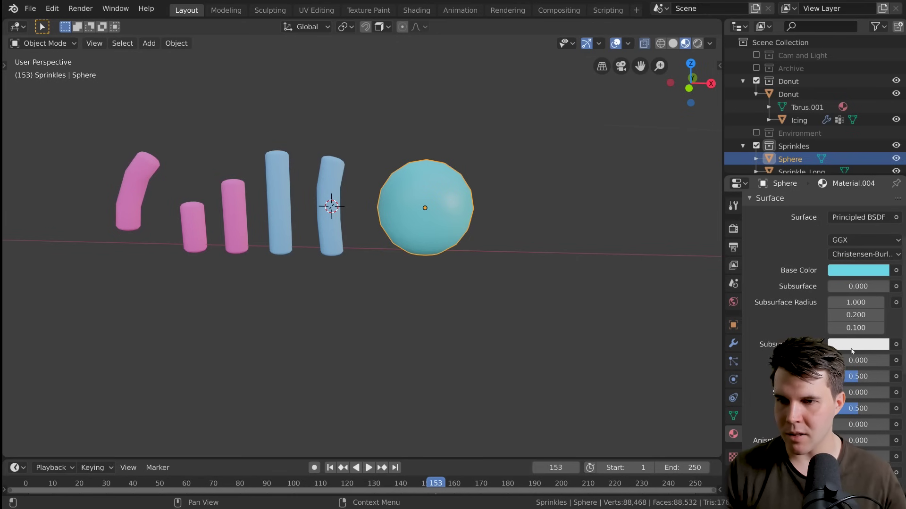
drag(861, 408, 852, 408)
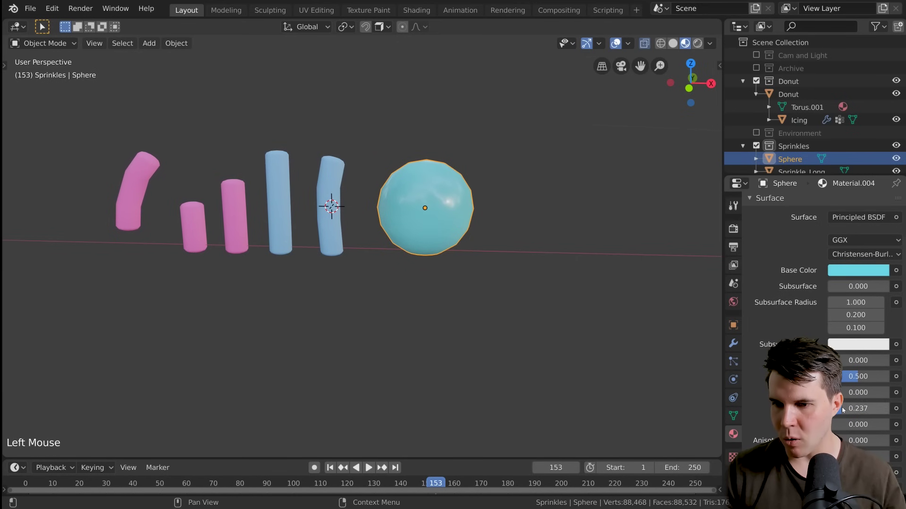
scroll(842, 410, up, 20)
scroll(778, 264, down, 1)
click(775, 259)
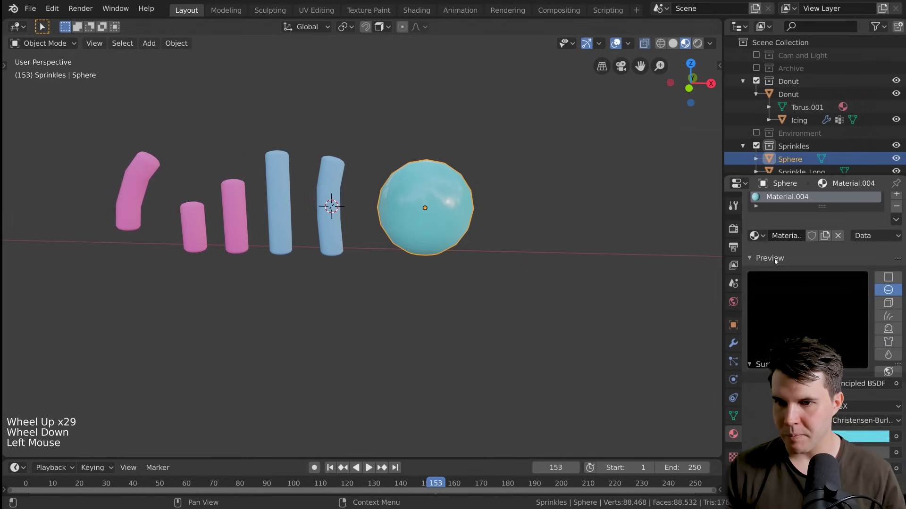
click(779, 260)
scroll(519, 249, down, 9)
scroll(417, 264, up, 7)
- Clear the selection and examine how the turquoise spheres mix with the other sprinkles across the donut's icing
mouse_move(519, 249)
middle_down()
mouse_move(417, 265)
mouse_move(518, 252)
middle_up()
key(alt+a)
scroll(518, 251, down, 3)
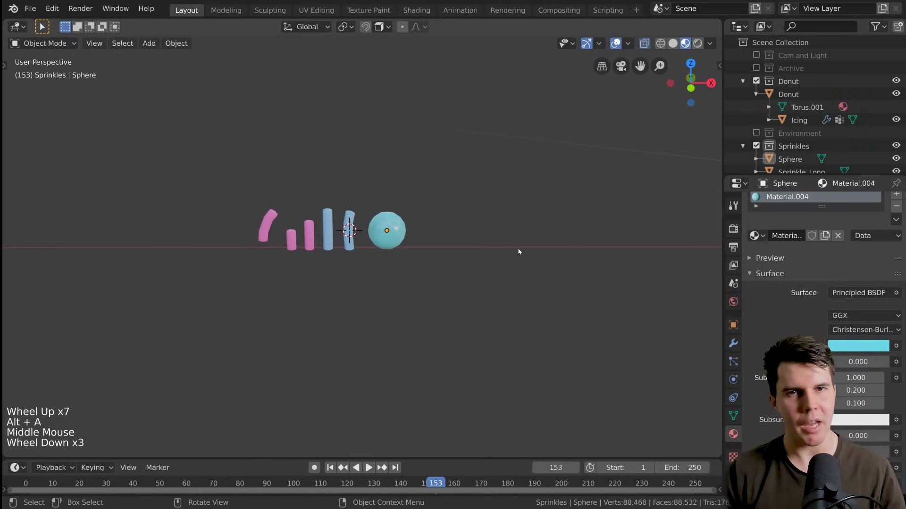
scroll(518, 252, down, 2)
scroll(328, 261, down, 2)
shift+middle_drag(328, 262, 434, 285)
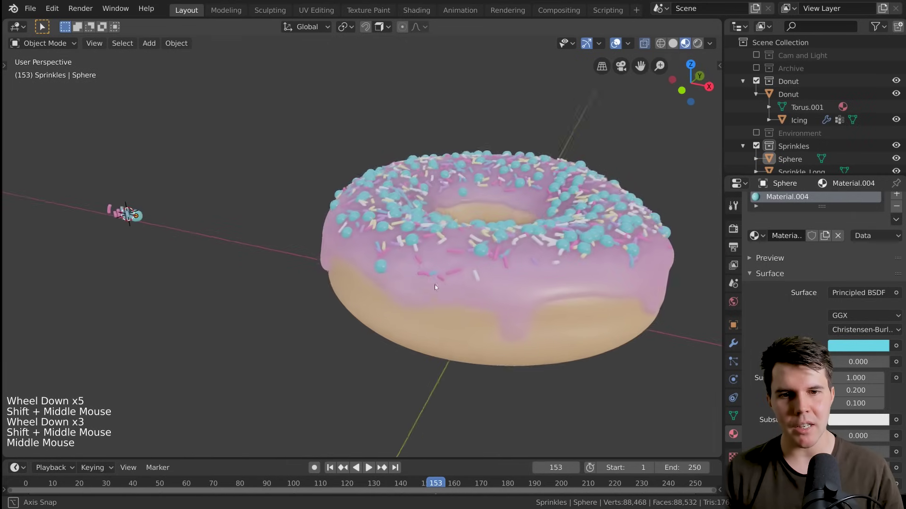
scroll(428, 290, down, 1)
scroll(428, 289, up, 1)
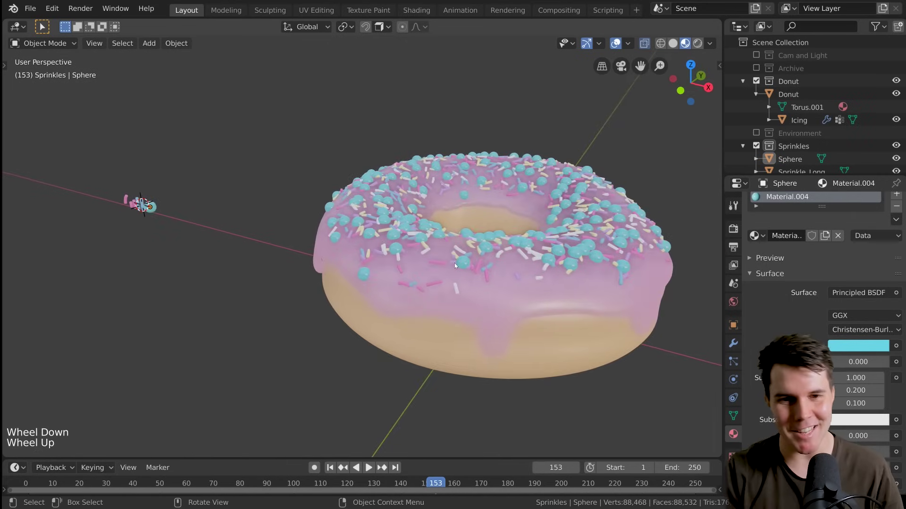
- Return to the source sprinkle models beside the donut and look them over with nothing selected
scroll(455, 262, up, 2)
shift+middle_drag(307, 293, 384, 293)
shift+scroll(307, 245, up, 1)
scroll(307, 245, up, 3)
shift+middle_drag(307, 244, 356, 211)
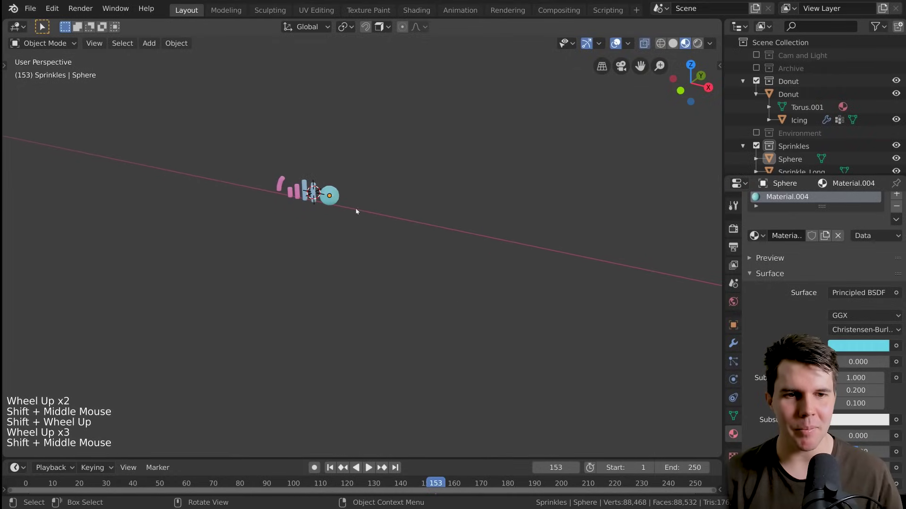
click(365, 226)
key(alt+a)
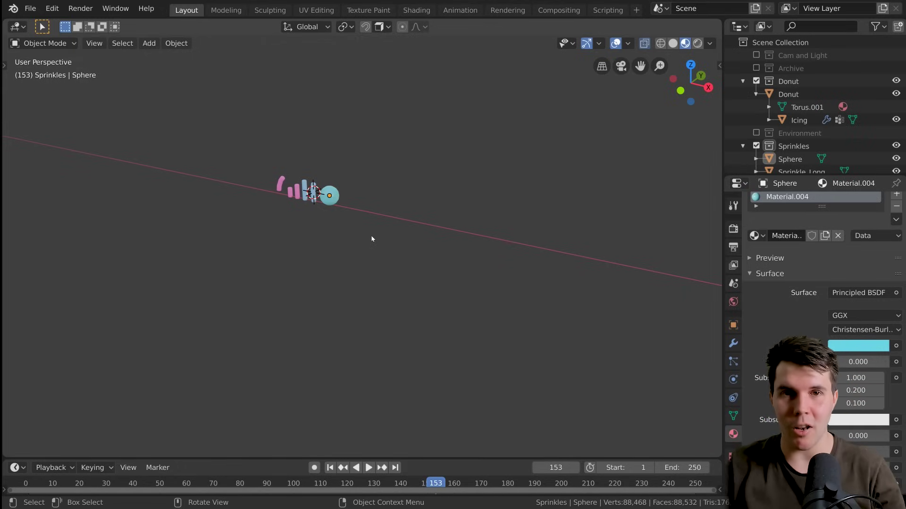
- Inspect the icing's sprinkles close up and from above to judge the amount and spread of the spheres
scroll(372, 239, down, 2)
shift+middle_drag(371, 239, 235, 247)
shift+scroll(212, 229, down, 1)
shift+scroll(213, 228, up, 1)
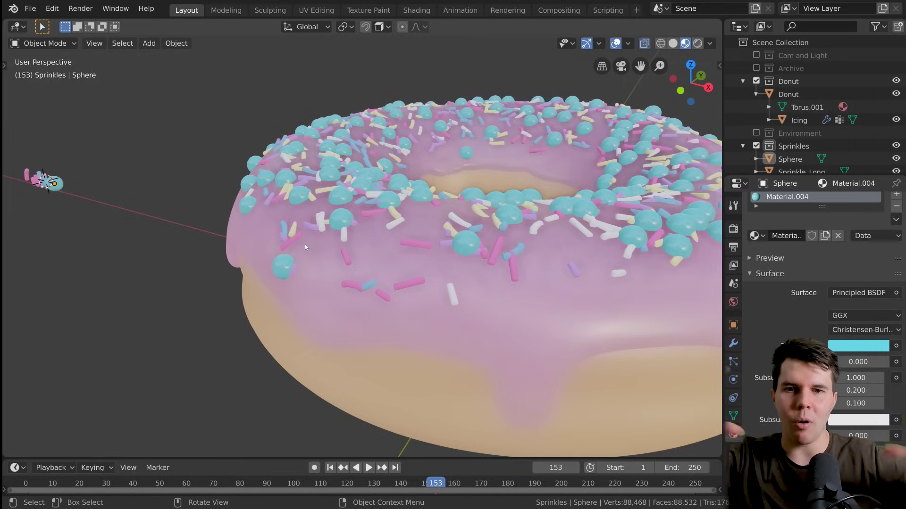
scroll(305, 245, down, 2)
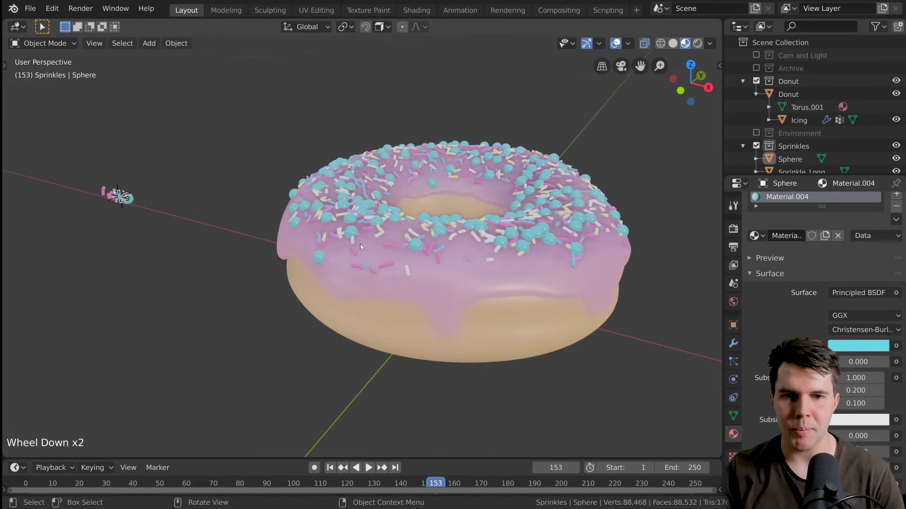
mouse_move(360, 245)
shift+middle_down()
mouse_move(485, 274)
mouse_move(362, 258)
shift+middle_up()
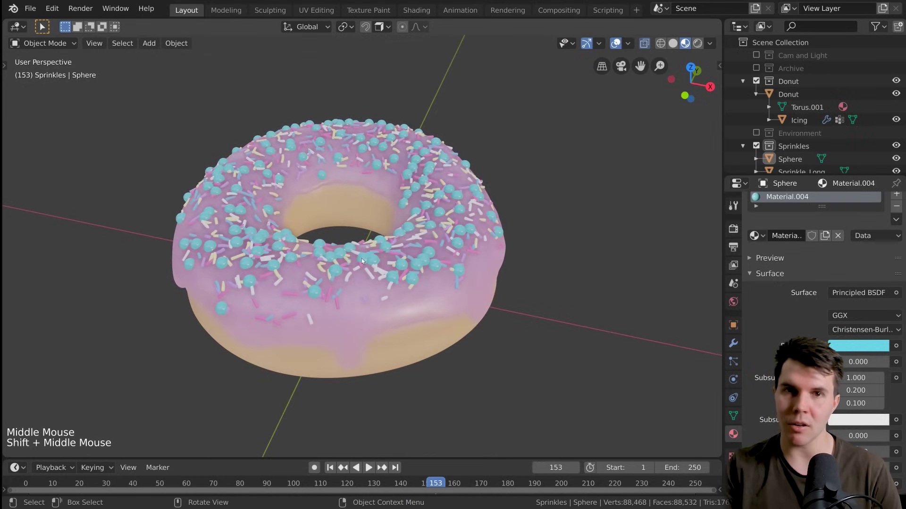
scroll(362, 258, up, 3)
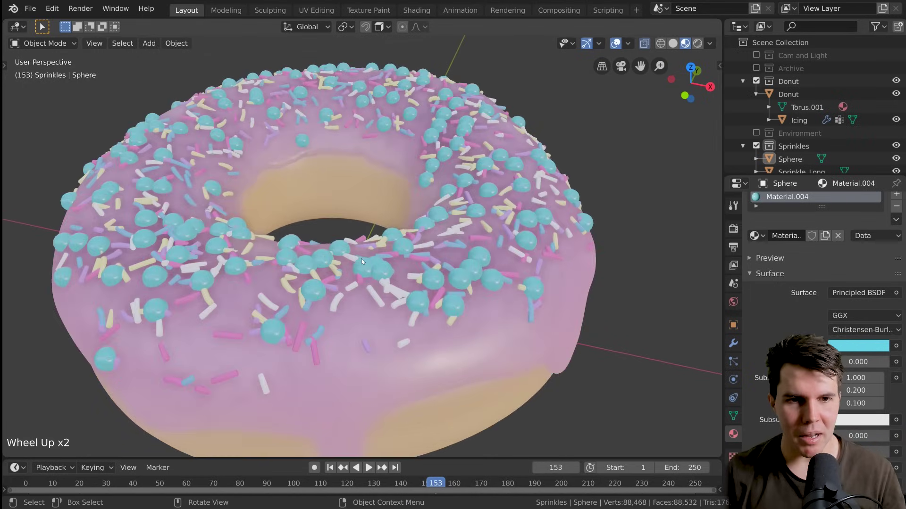
- Select the icing object and bring up the settings of its sprinkle particle system
scroll(473, 239, down, 2)
shift+middle_drag(415, 236, 406, 268)
scroll(395, 244, down, 1)
scroll(441, 245, up, 1)
scroll(406, 257, up, 1)
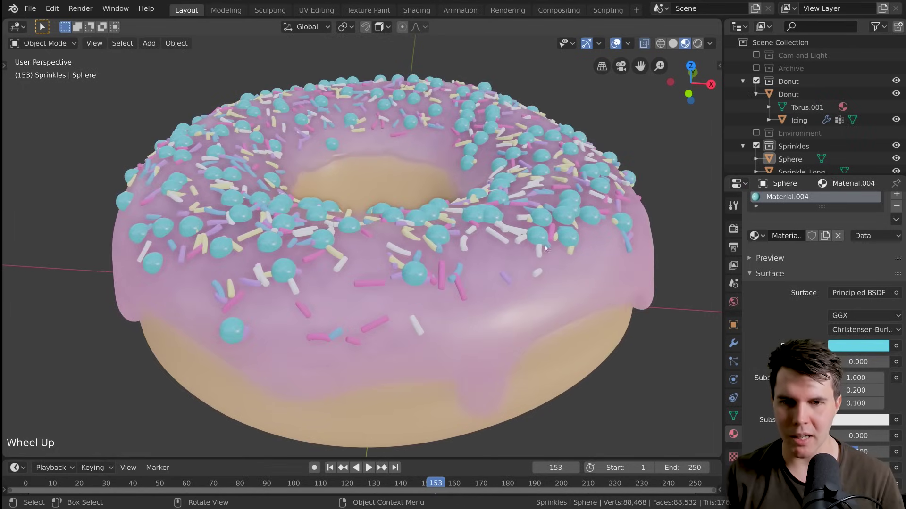
click(795, 276)
click(799, 121)
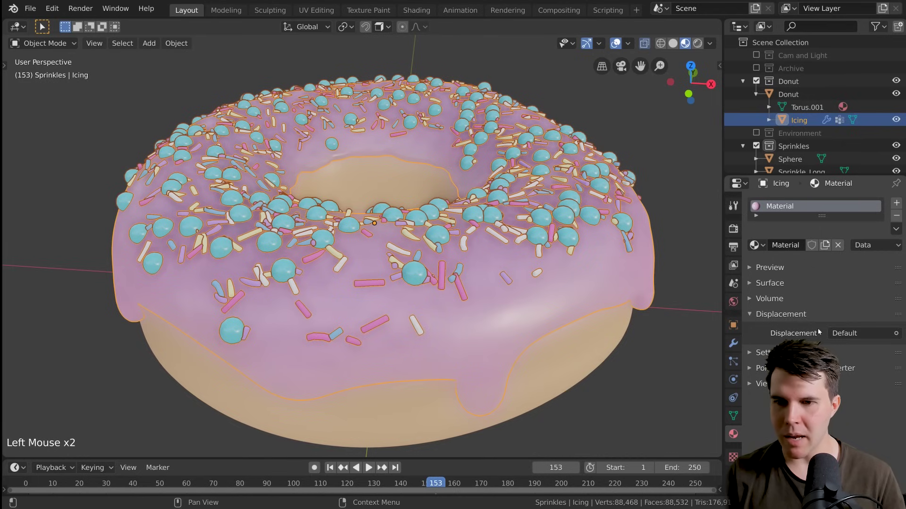
scroll(811, 331, down, 5)
click(733, 362)
scroll(811, 283, down, 20)
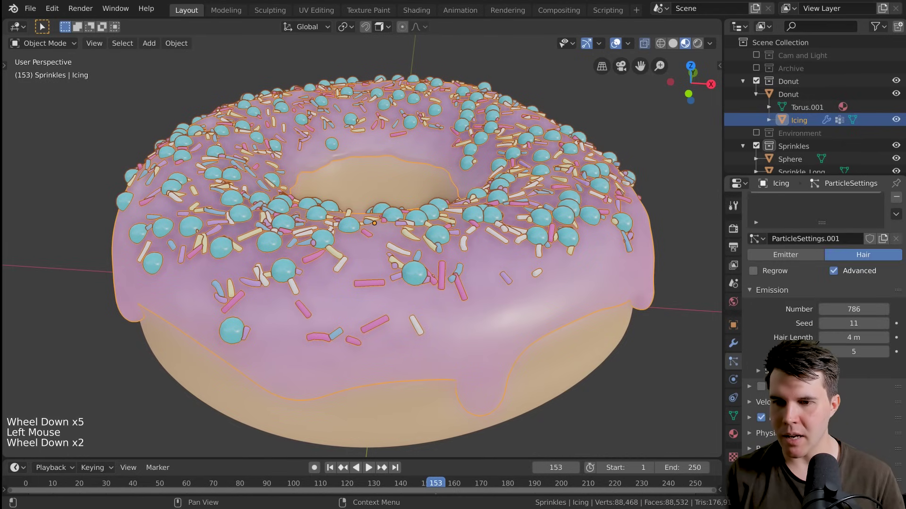
scroll(802, 161, down, 7)
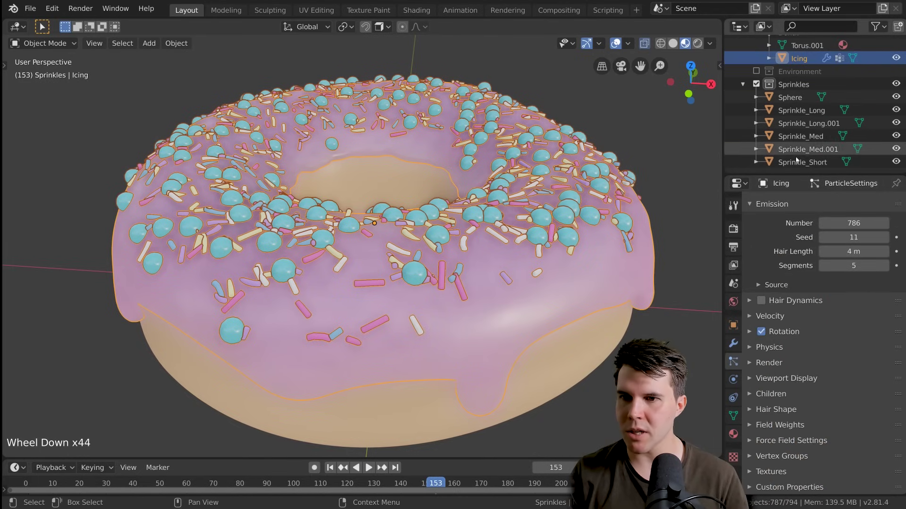
- Collapse the particle system's Emission settings, expand its Render settings, and keep the icing selected
click(772, 204)
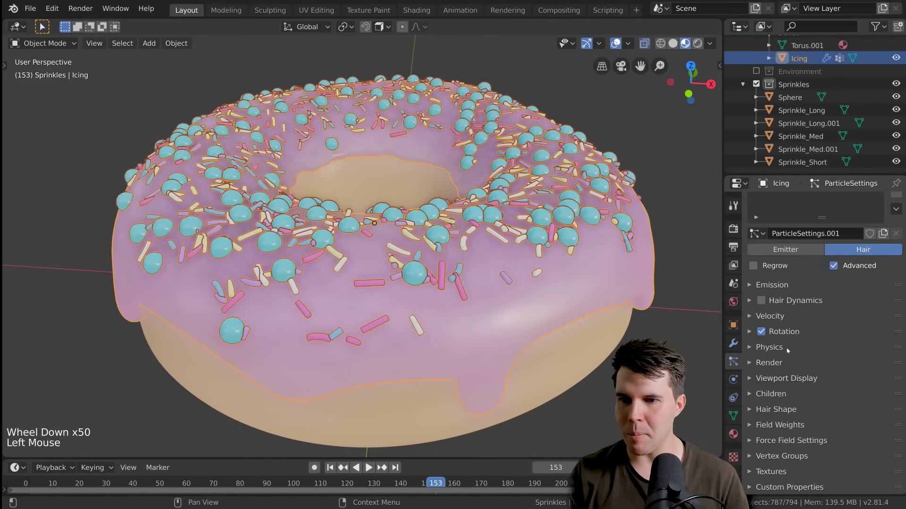
click(769, 362)
scroll(811, 377, down, 10)
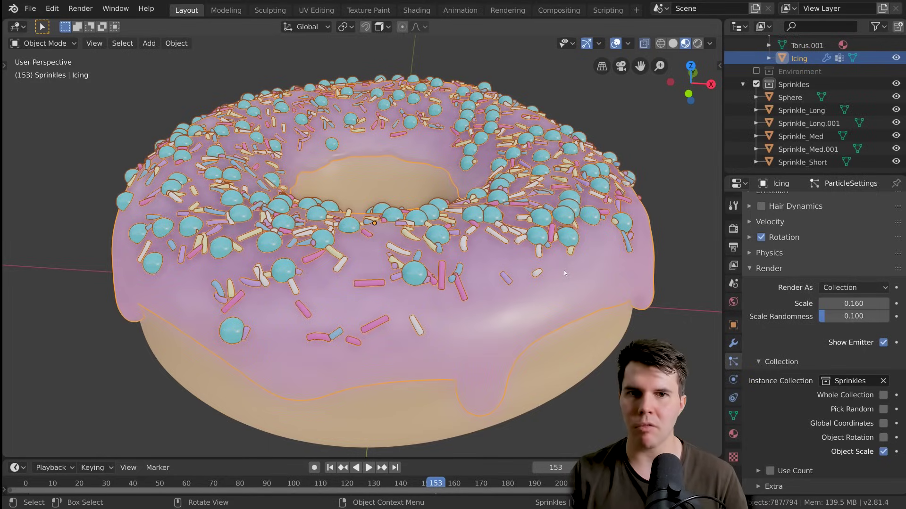
key(alt+a)
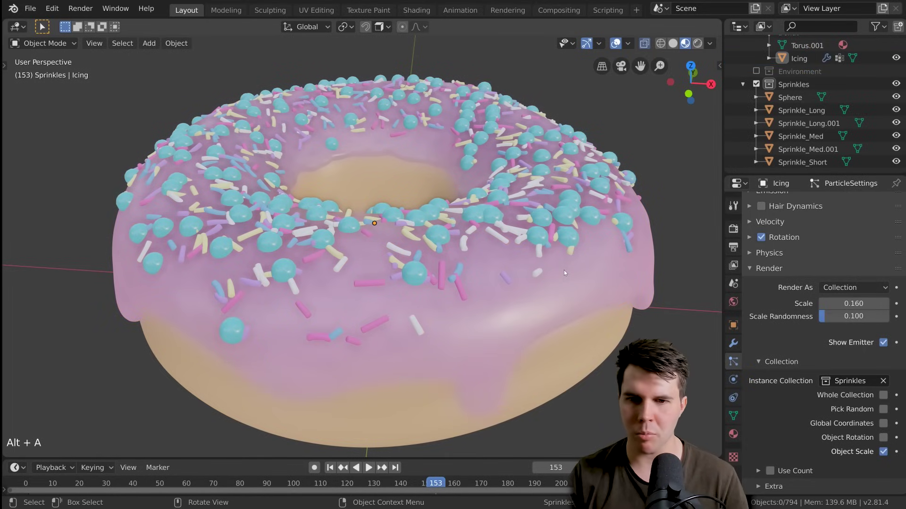
click(651, 301)
scroll(791, 410, down, 9)
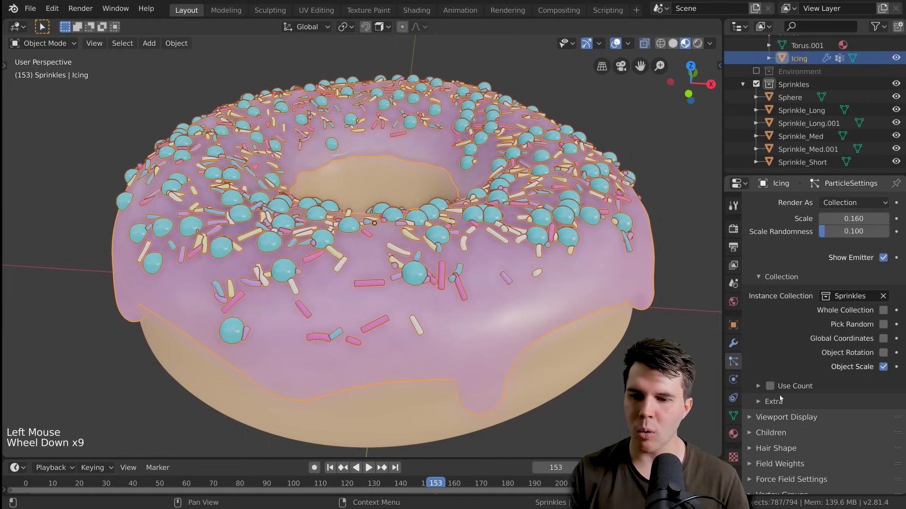
- Enable Use Count for the Sprinkles instance collection, expand it, and enlarge its object list to fit every sprinkle
click(775, 386)
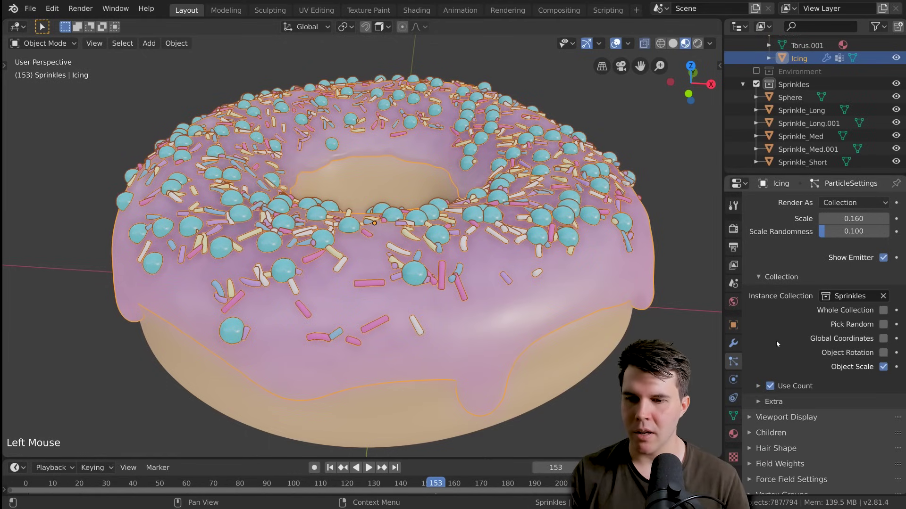
scroll(785, 340, down, 5)
click(786, 346)
scroll(811, 377, down, 7)
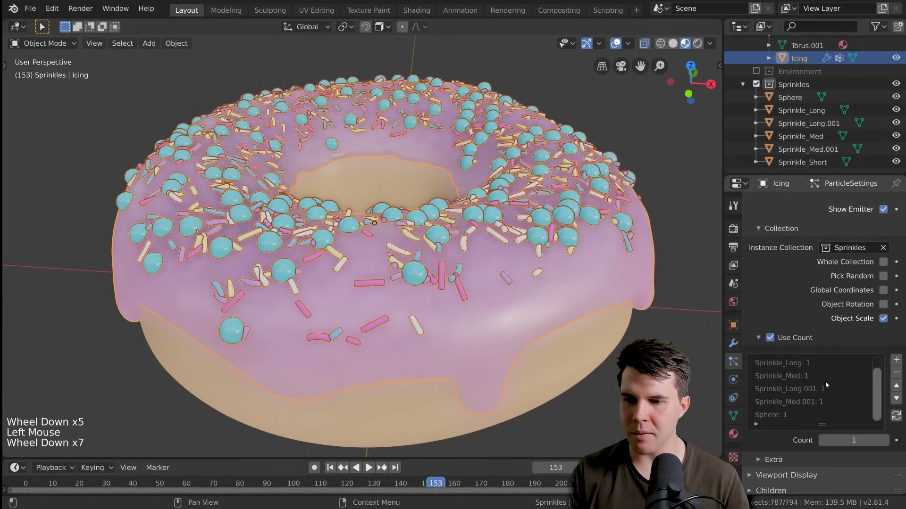
scroll(825, 386, up, 3)
drag(810, 422, 814, 451)
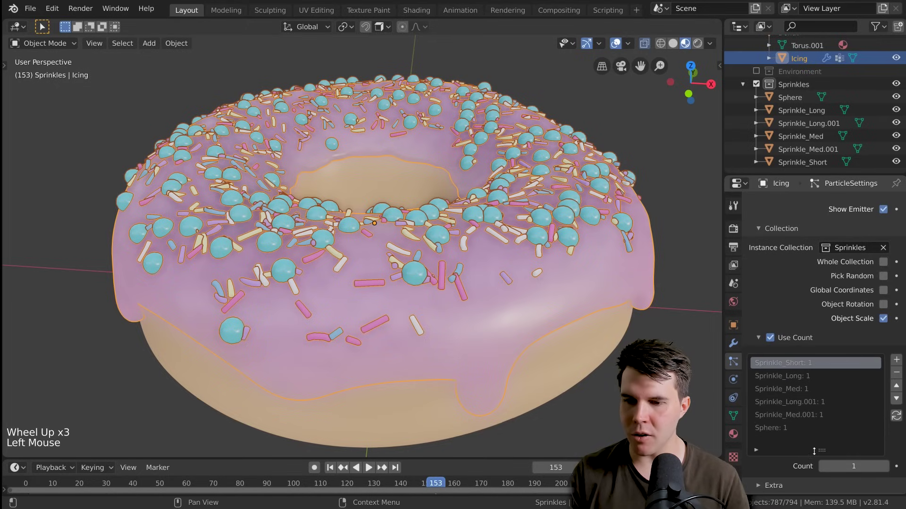
- Go through the sprinkle entries in the Use Count list, from Sprinkle_Short to Sphere, to compare their counts
click(790, 426)
click(792, 376)
click(792, 362)
click(792, 376)
click(793, 388)
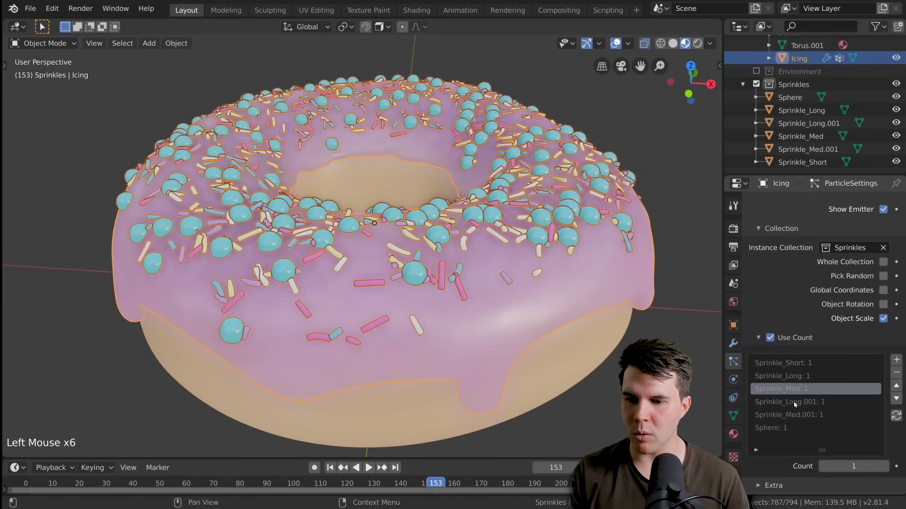
click(794, 402)
click(793, 416)
scroll(795, 422, down, 3)
click(777, 401)
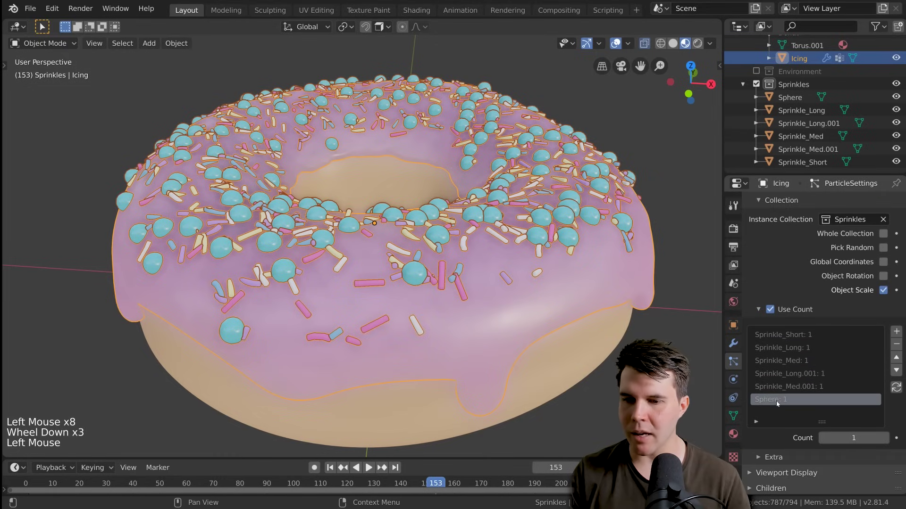
click(794, 336)
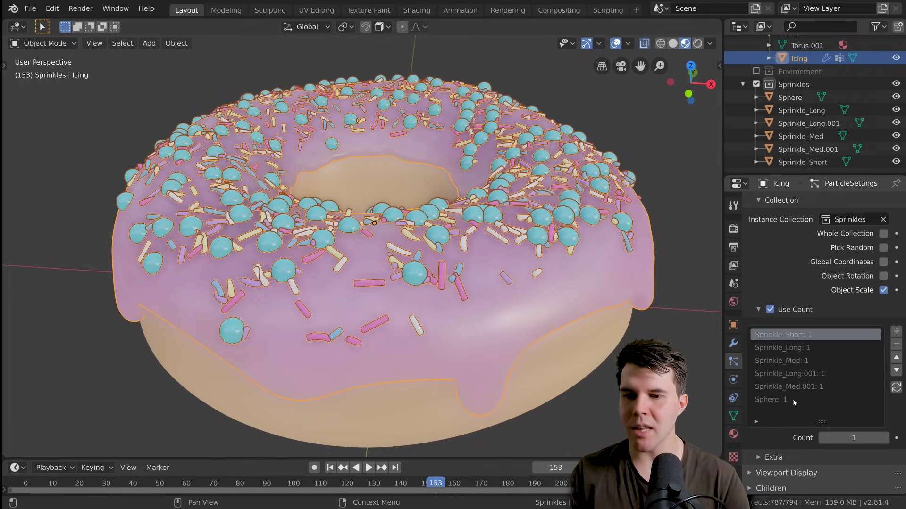
click(792, 399)
click(810, 336)
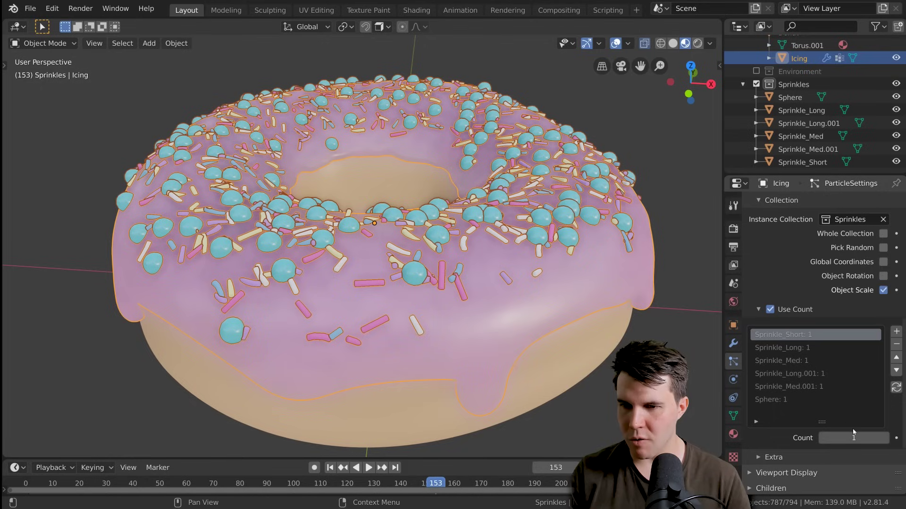
- Set the counts of Sprinkle_Med and Sprinkle_Med.001 to 60 each
click(814, 361)
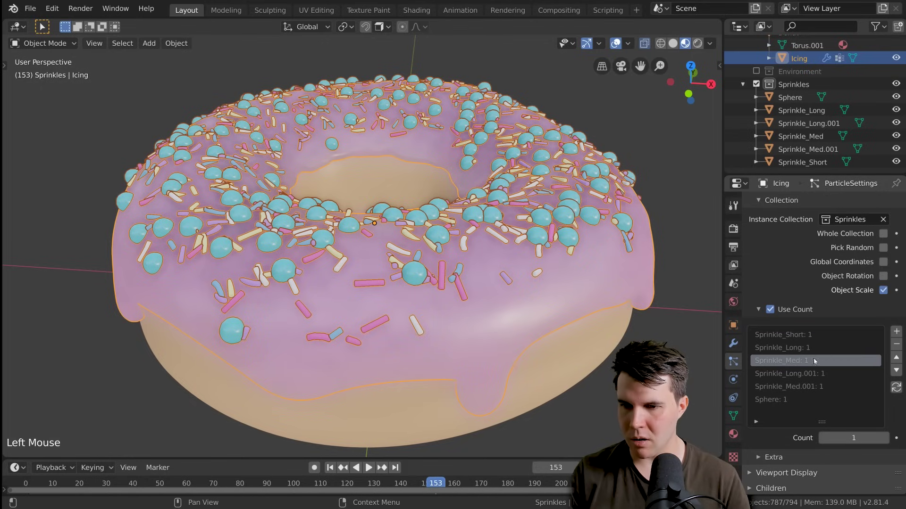
click(814, 374)
click(814, 361)
click(862, 438)
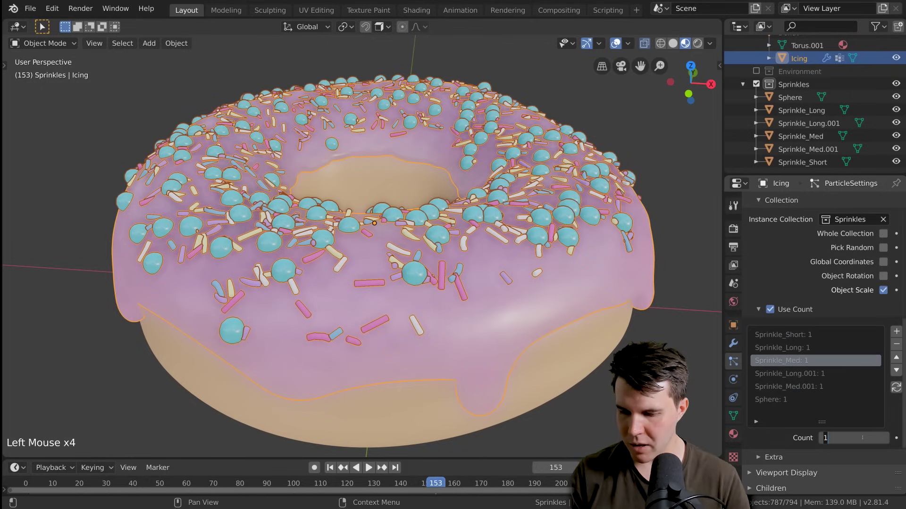
text(60)
key(Return)
click(818, 388)
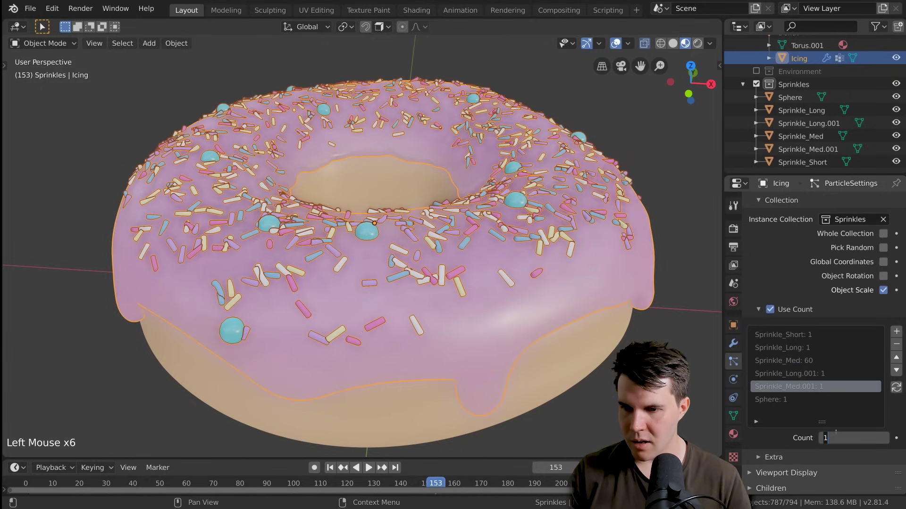
text(60)
key(Return)
- Set the counts of Sprinkle_Long.001, Sprinkle_Short and Sprinkle_Long to 30 each
click(816, 374)
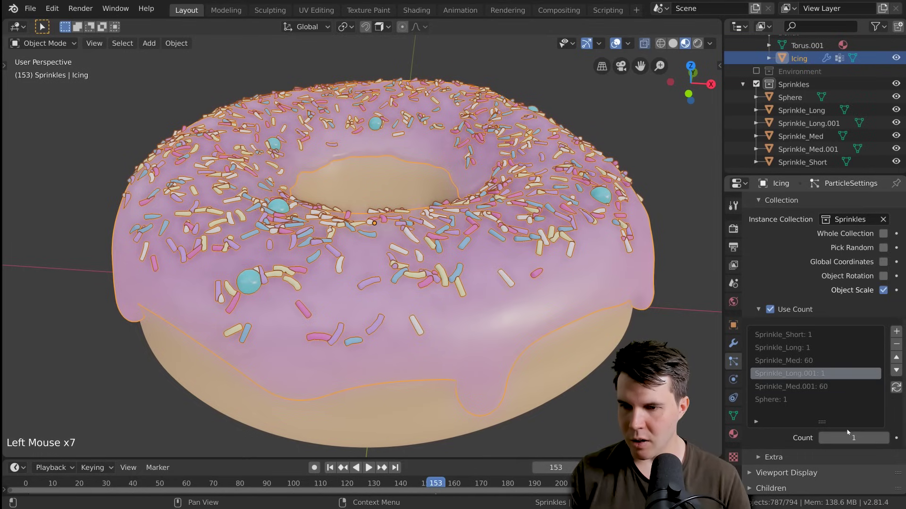
text(30)
key(Return)
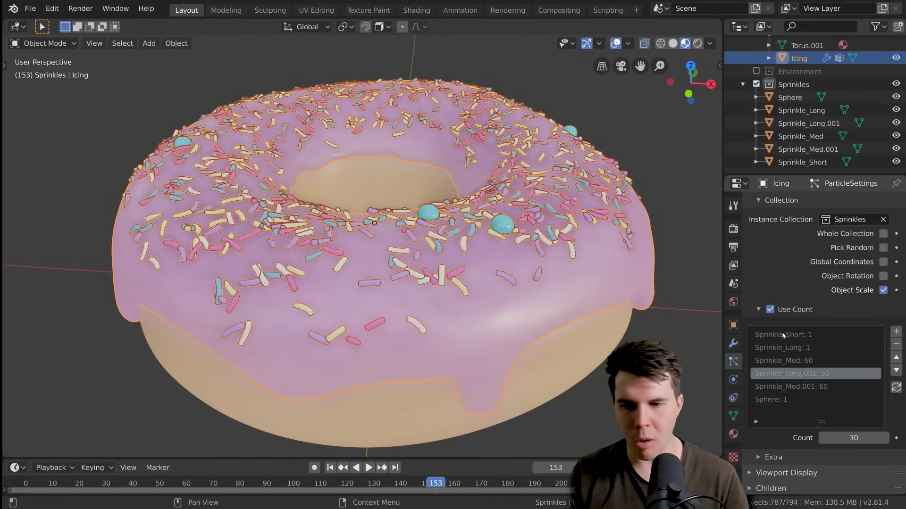
click(807, 335)
double_click(856, 435)
key(Return)
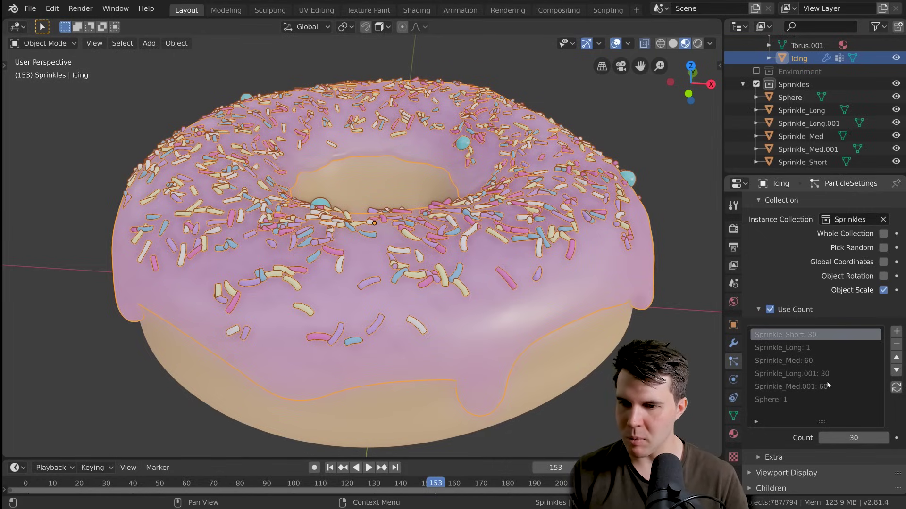
click(830, 349)
text(30)
key(Return)
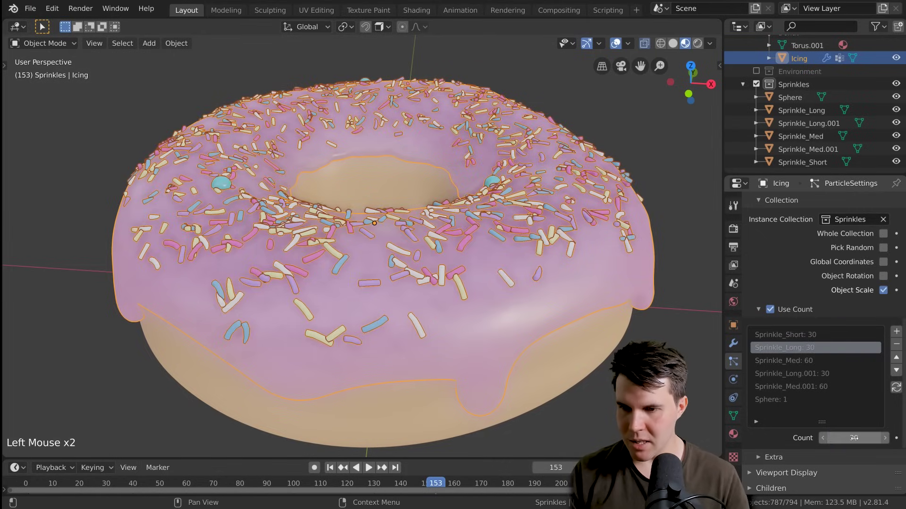
- Clear the selection, check the sprinkle mix on the icing, and expand the particle system's Emission settings
key(alt+a)
middle_drag(550, 261, 514, 236)
scroll(486, 295, down, 2)
scroll(434, 264, up, 1)
scroll(482, 203, up, 1)
scroll(482, 203, down, 1)
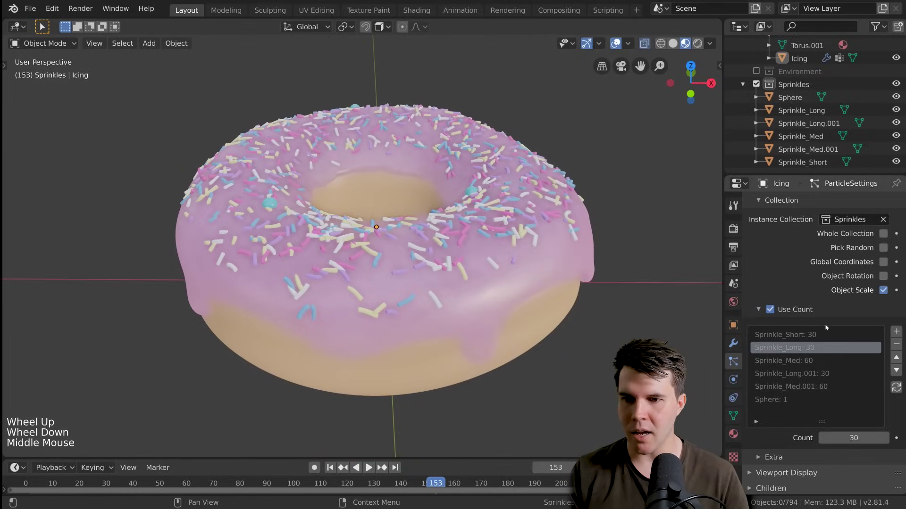
scroll(795, 243, up, 3)
click(796, 243)
scroll(825, 351, up, 20)
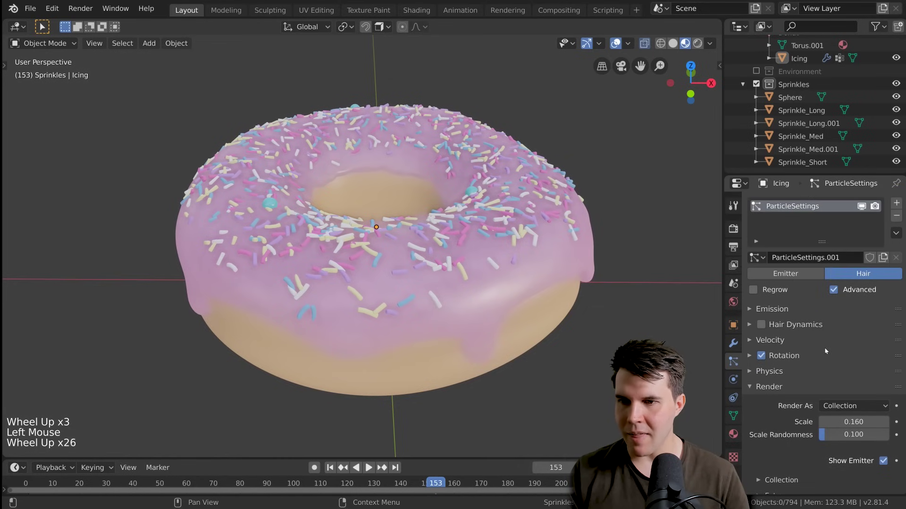
click(793, 308)
click(885, 370)
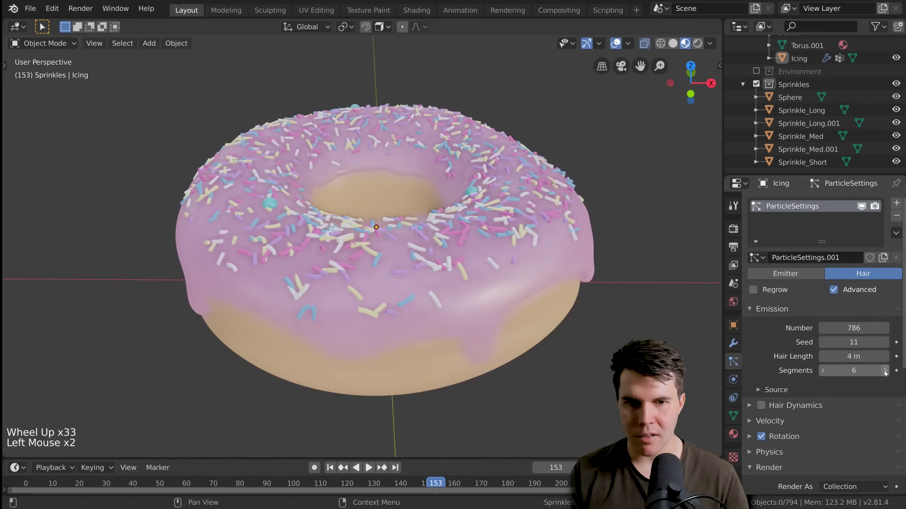
click(885, 371)
click(536, 266)
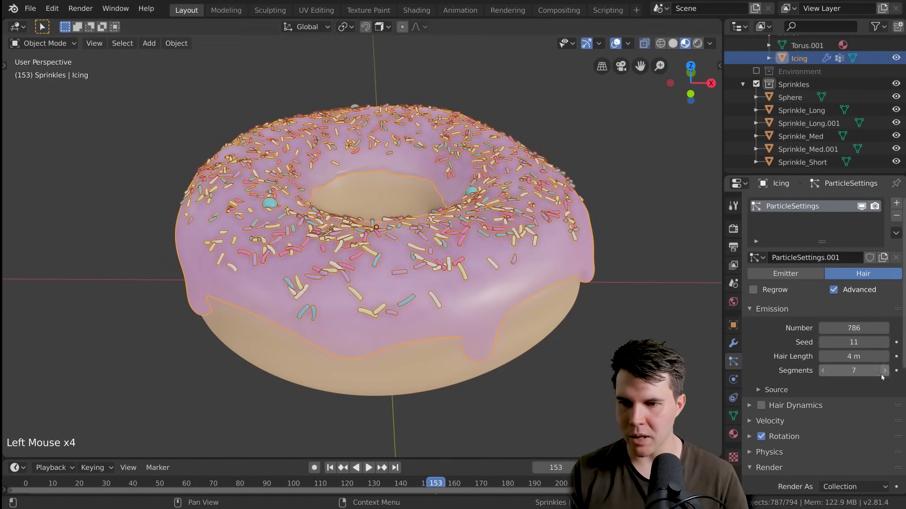
click(824, 370)
click(823, 370)
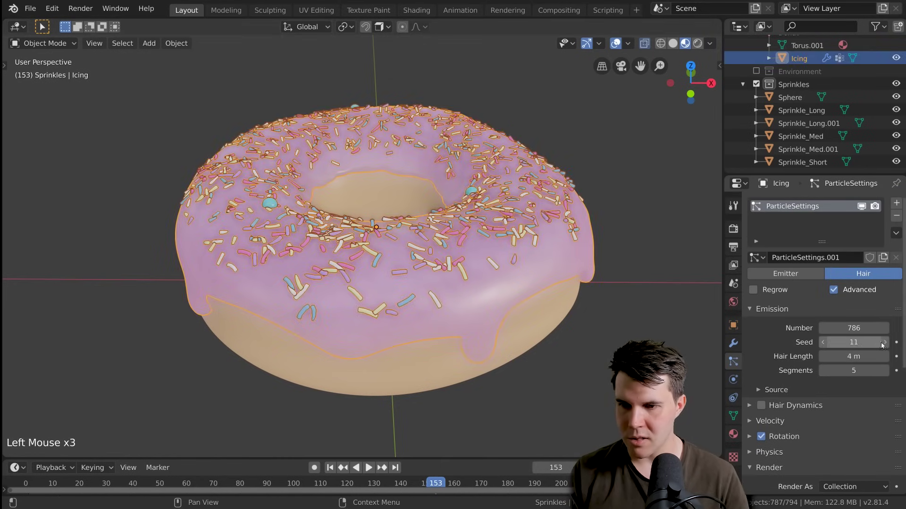
- Set the icing particles' seed to 15 and check the new sprinkle distribution with nothing selected
click(884, 343)
click(884, 343)
click(884, 343)
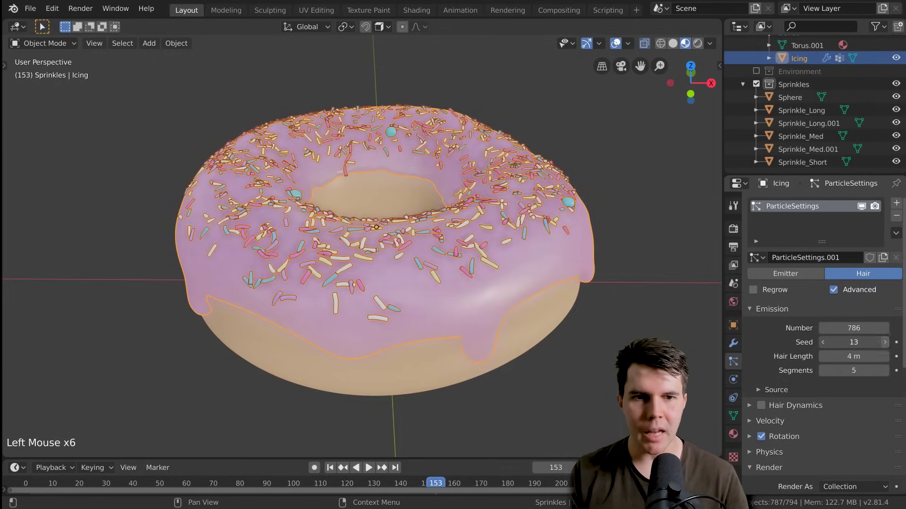
click(884, 343)
key(alt+a)
middle_drag(447, 197, 613, 283)
scroll(426, 185, down, 2)
scroll(636, 296, up, 2)
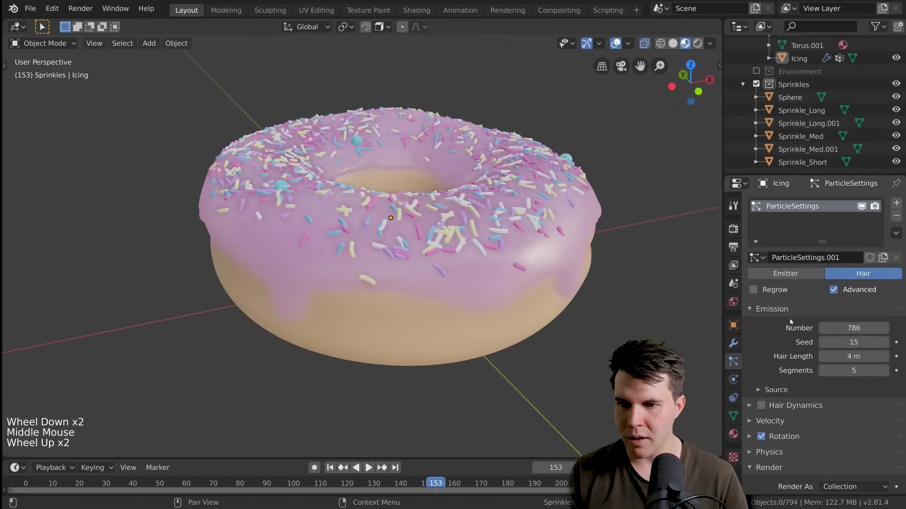
- Try a count of 2 for the Sphere entry in the Use Count list and view the donut from above
click(774, 309)
scroll(814, 409, down, 20)
middle_drag(814, 409, 815, 401)
click(783, 347)
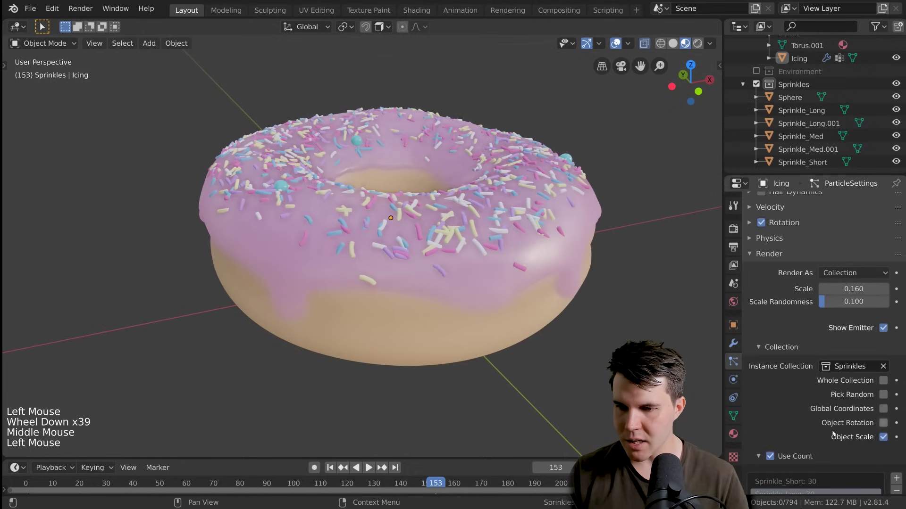
scroll(831, 429, down, 13)
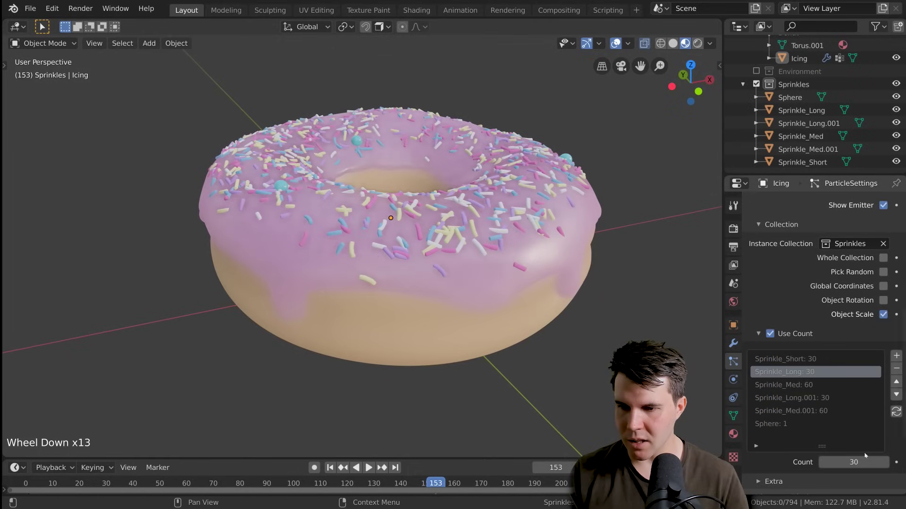
click(821, 424)
click(886, 464)
middle_drag(476, 264, 616, 318)
key(alt+a)
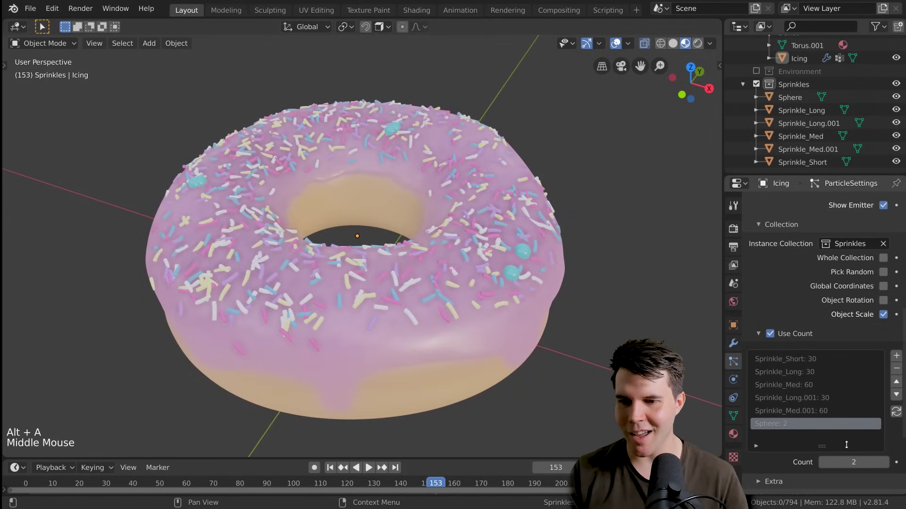
- Set the Sphere's count back to 1 and look over the donut with nothing selected
click(827, 464)
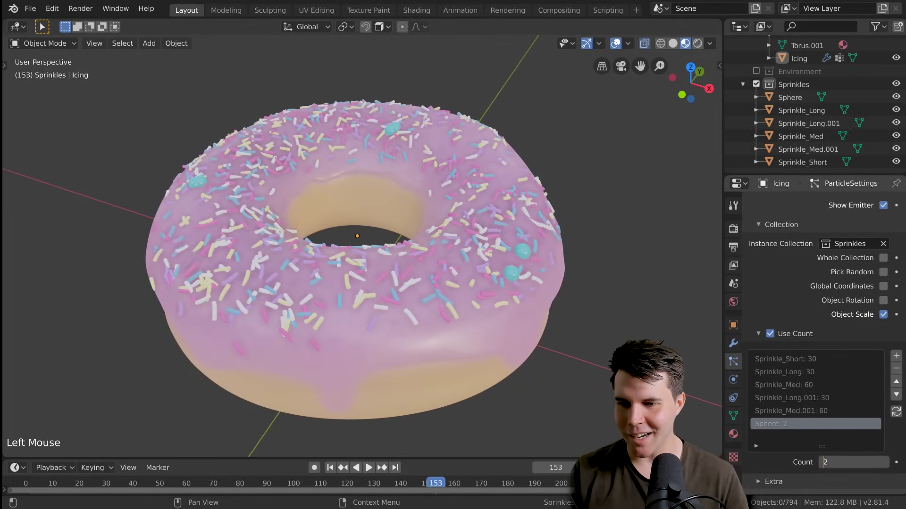
text(1)
click(488, 257)
middle_drag(476, 264, 417, 206)
key(alt+a)
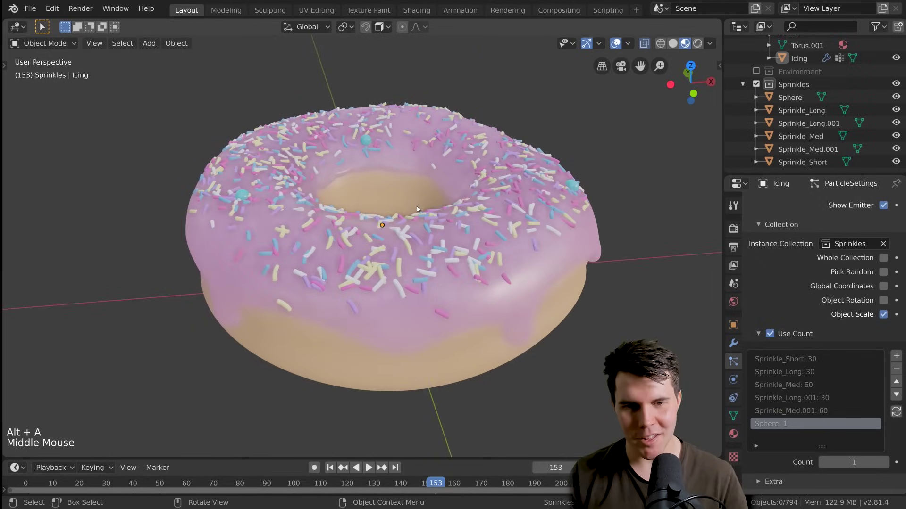
- View the donut through the scene camera and switch the viewport to Rendered shading
key(KP_0)
scroll(417, 206, up, 2)
key(z)
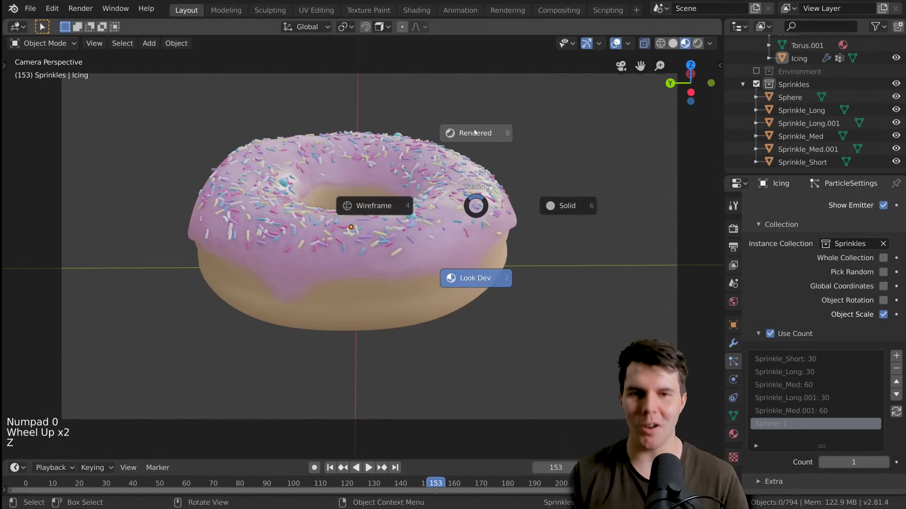
click(472, 133)
- Enable the Cam and Light and Environment collections, keep Archive disabled, and collapse the Donut and Sprinkles collections
scroll(758, 66, up, 20)
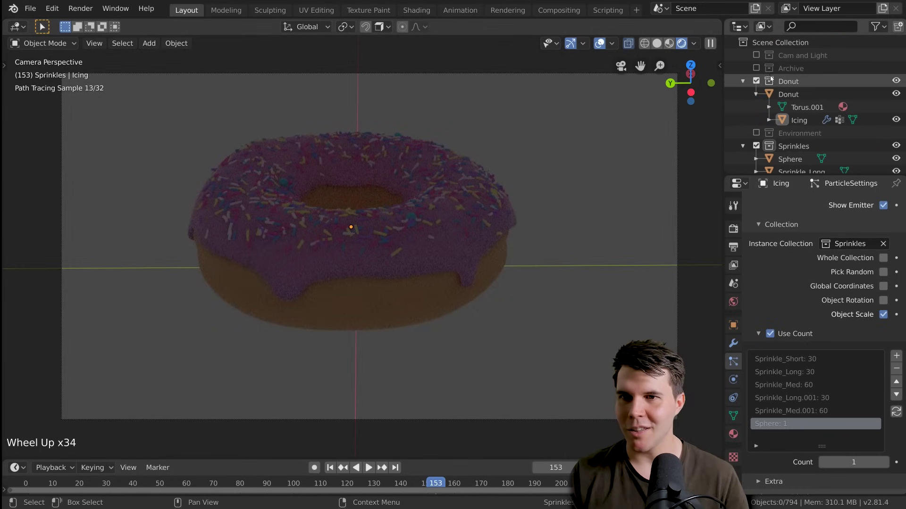
scroll(758, 66, down, 1)
click(756, 58)
click(756, 46)
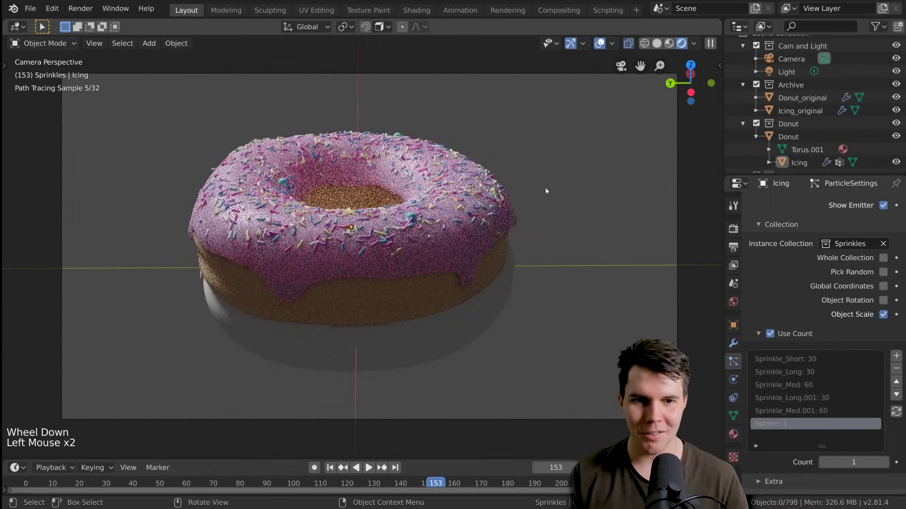
click(757, 85)
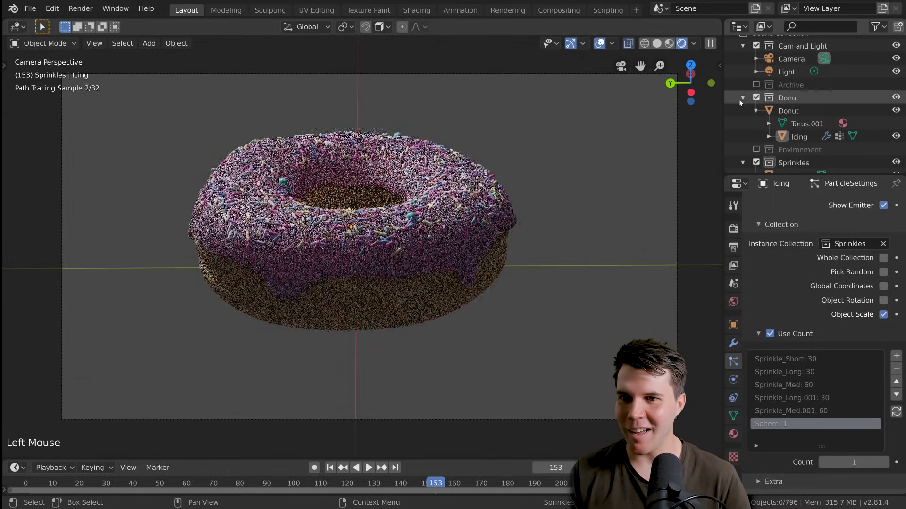
click(743, 98)
click(743, 124)
click(756, 120)
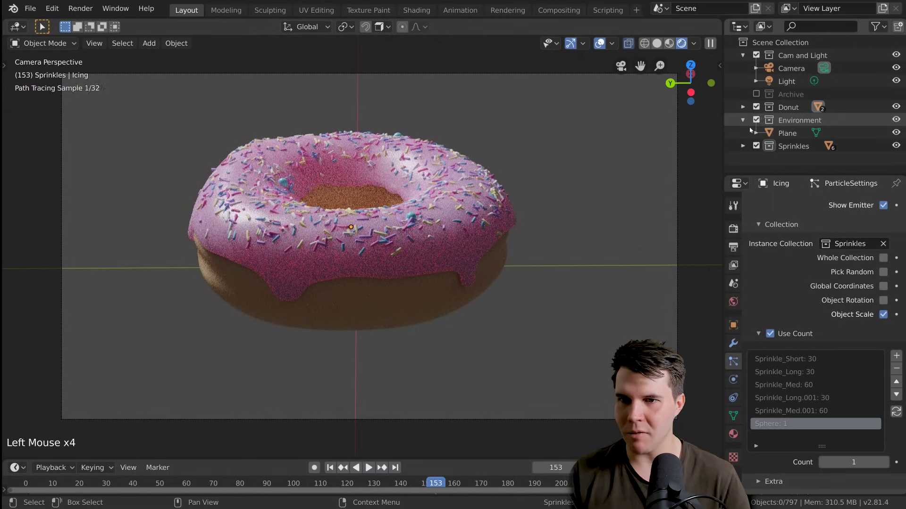
key(alt+a)
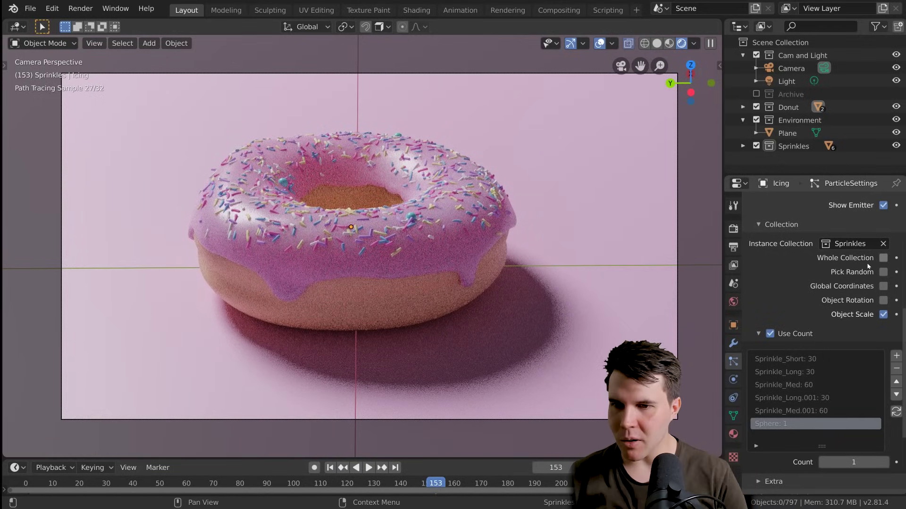
- Try particle numbers of 1297 and 283 in the icing's Emission settings, checking the rendered donut for each
click(781, 225)
scroll(795, 269, up, 8)
scroll(794, 269, up, 4)
click(784, 306)
click(781, 289)
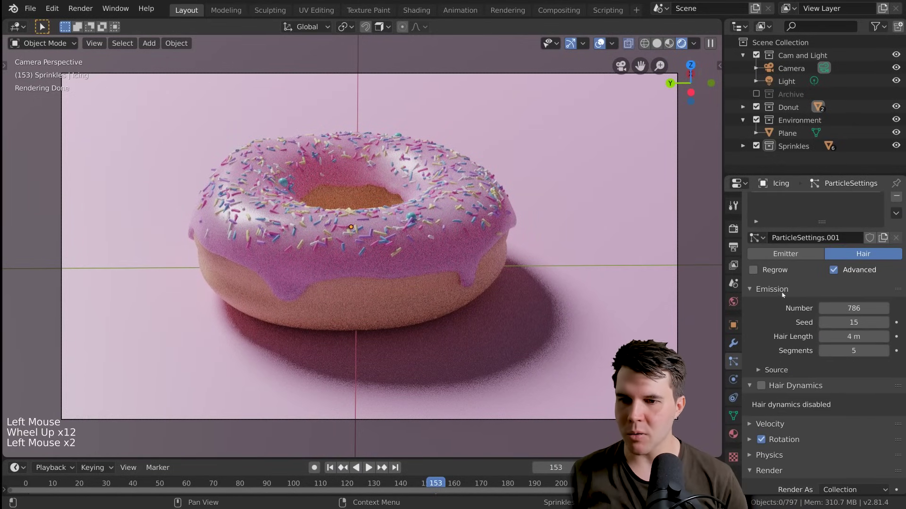
drag(837, 303, 863, 304)
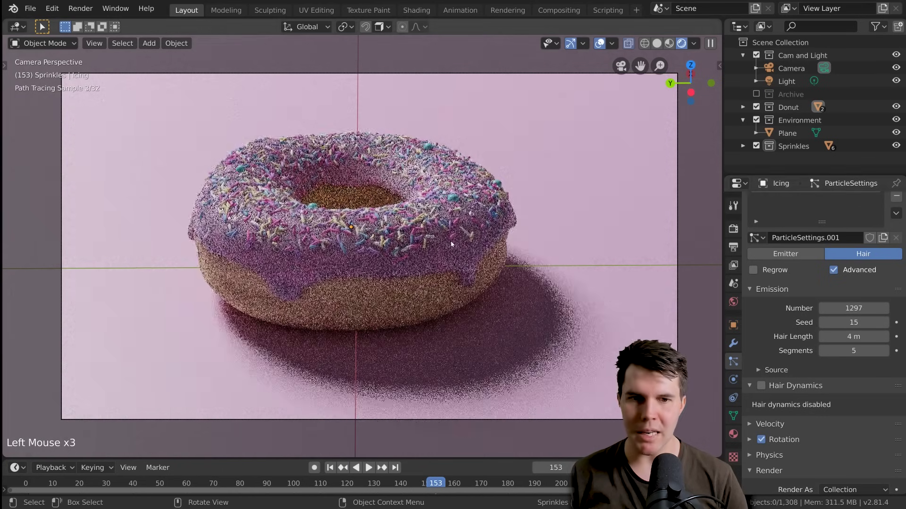
key(alt+a)
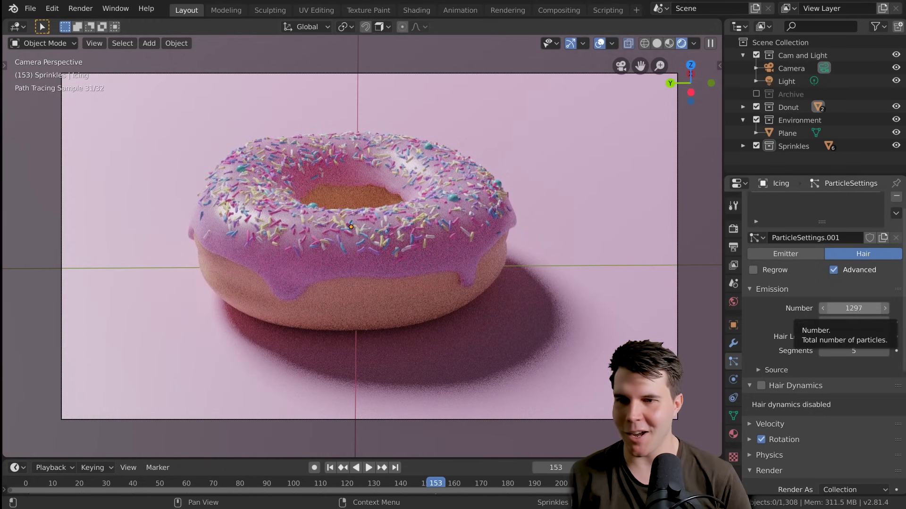
drag(849, 308, 823, 308)
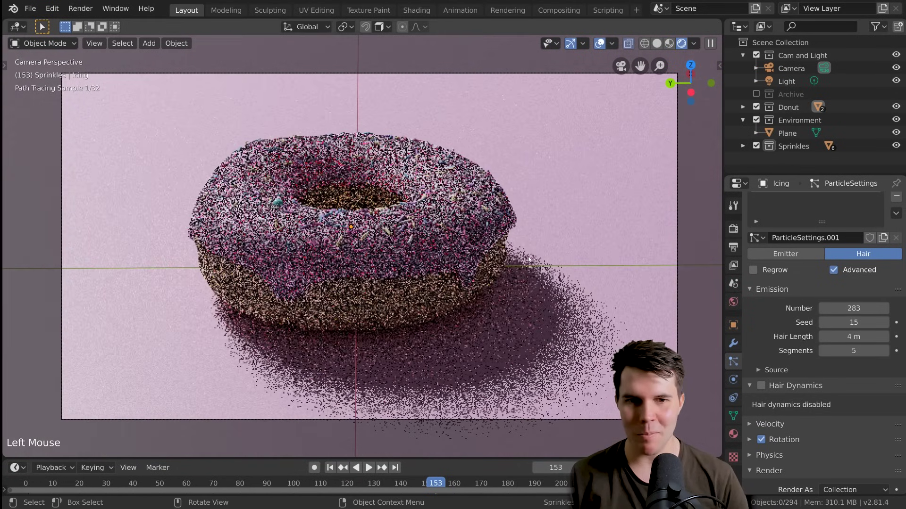
key(alt+a)
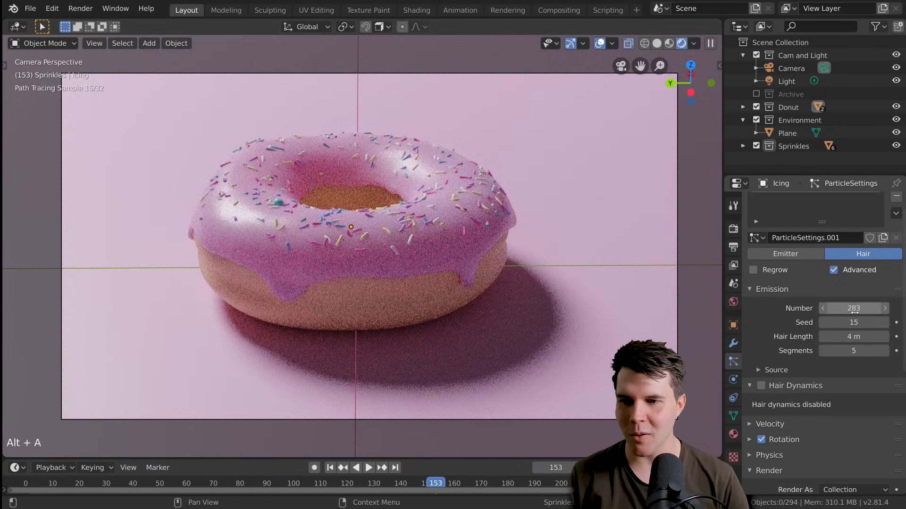
- Try render scales of 0.3 and 0.2 for the icing's sprinkle particles
click(771, 289)
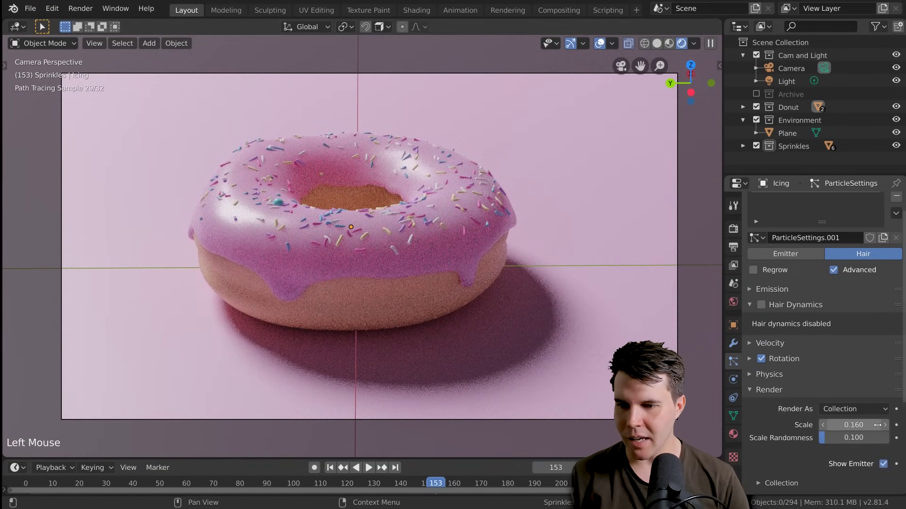
key(Return)
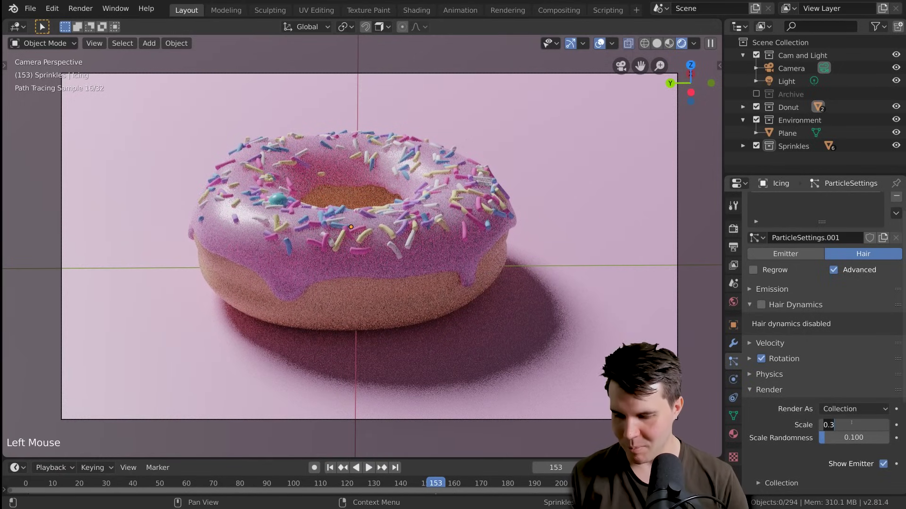
key(BackSpace)
text(2)
key(Return)
- Set the icing's particle number to 1500 in the Emission settings
scroll(762, 378, up, 5)
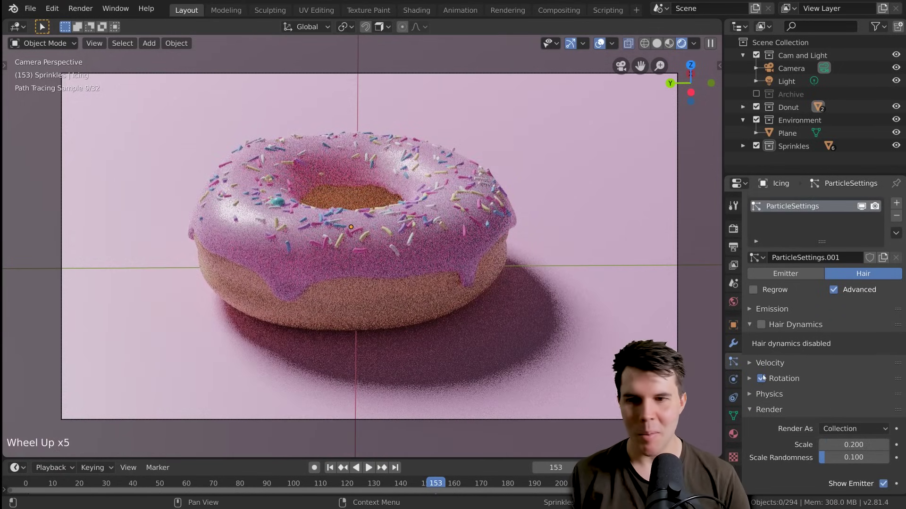
click(771, 309)
click(852, 328)
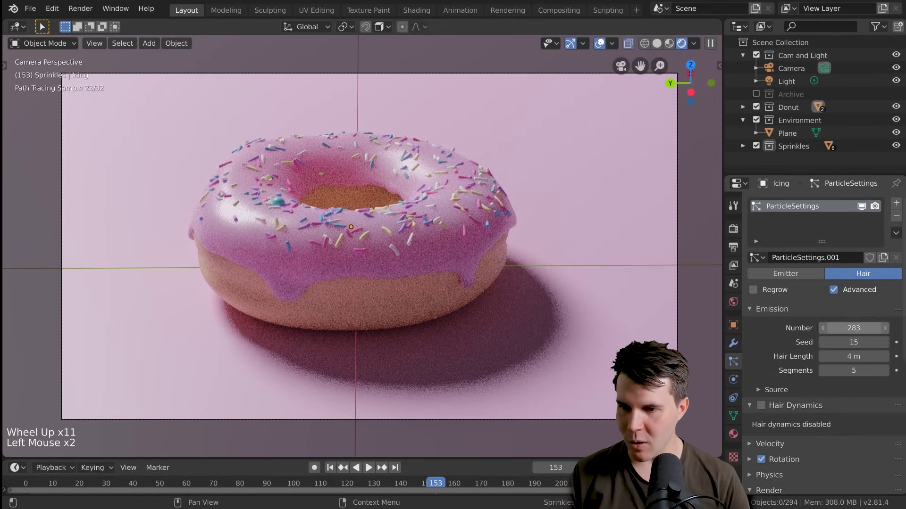
double_click(852, 328)
text(1500)
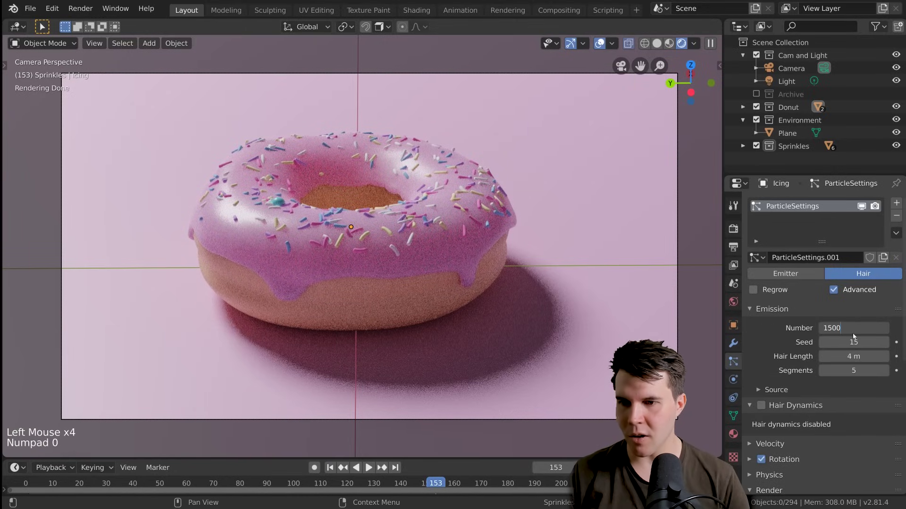
key(Return)
- Try a render scale of 0.1 for the sprinkles and check the rendered donut with nothing selected
scroll(853, 340, down, 12)
click(852, 412)
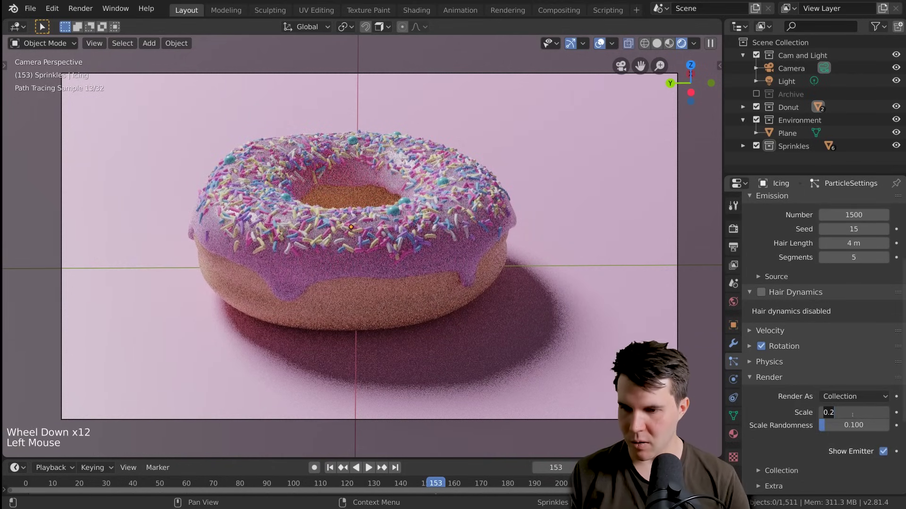
text(.1)
key(Return)
key(alt+a)
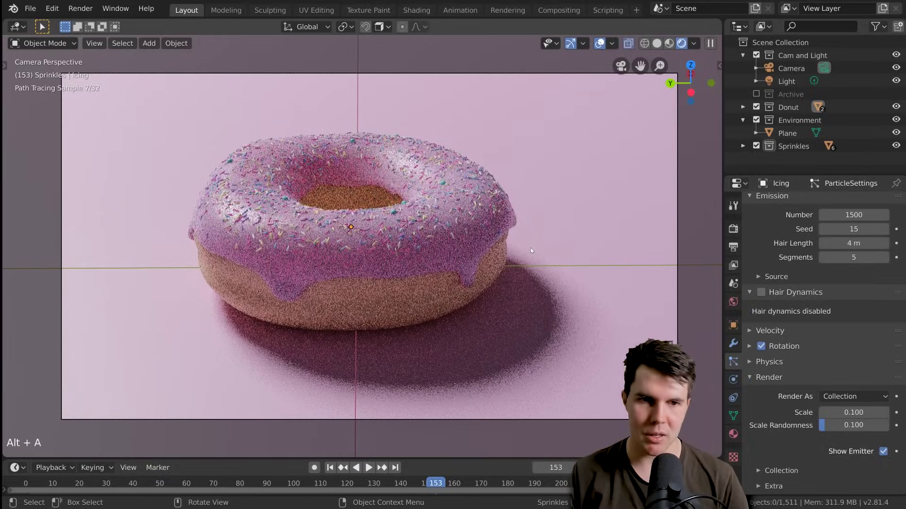
- Set the sprinkles' render scale to 0.14 and check the rendered donut with nothing selected
click(850, 412)
click(885, 412)
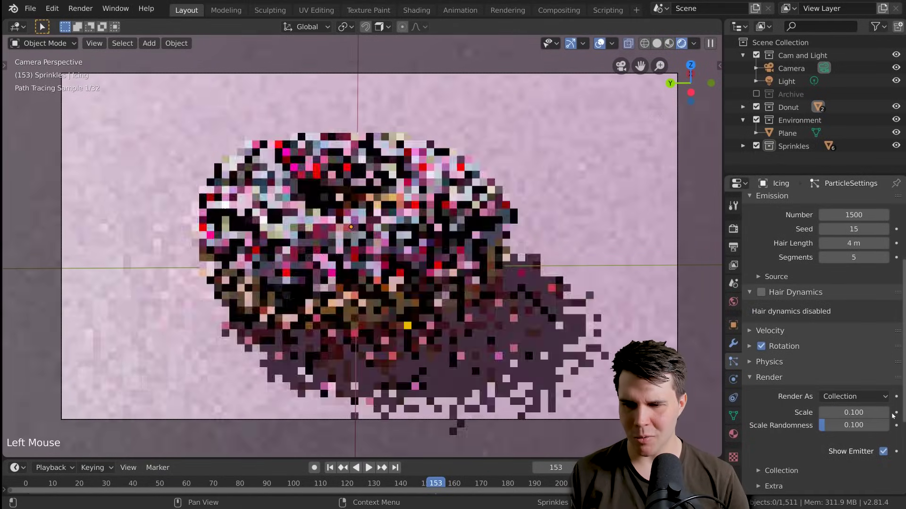
click(886, 413)
click(886, 413)
click(885, 412)
click(886, 413)
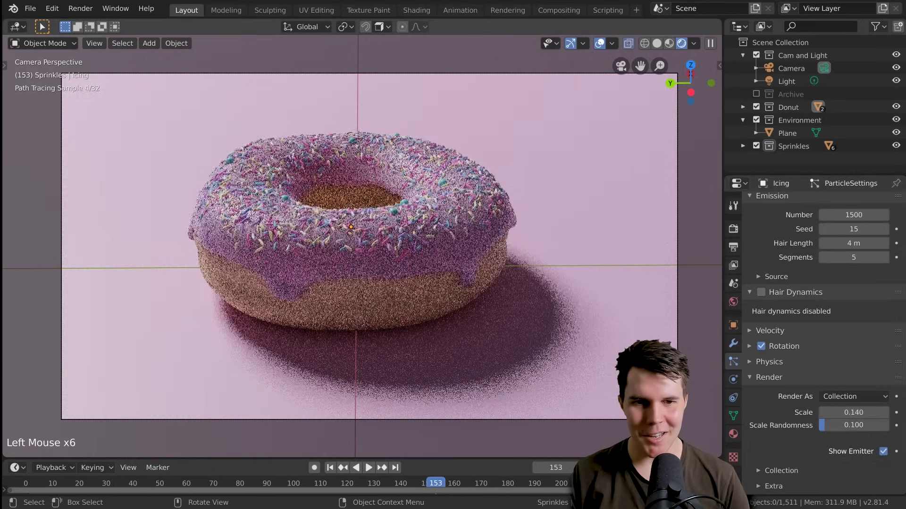
key(alt+a)
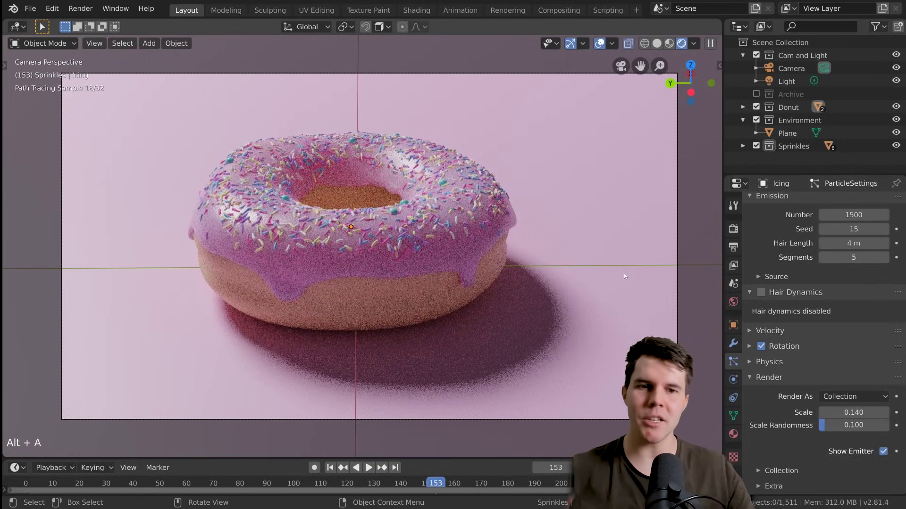